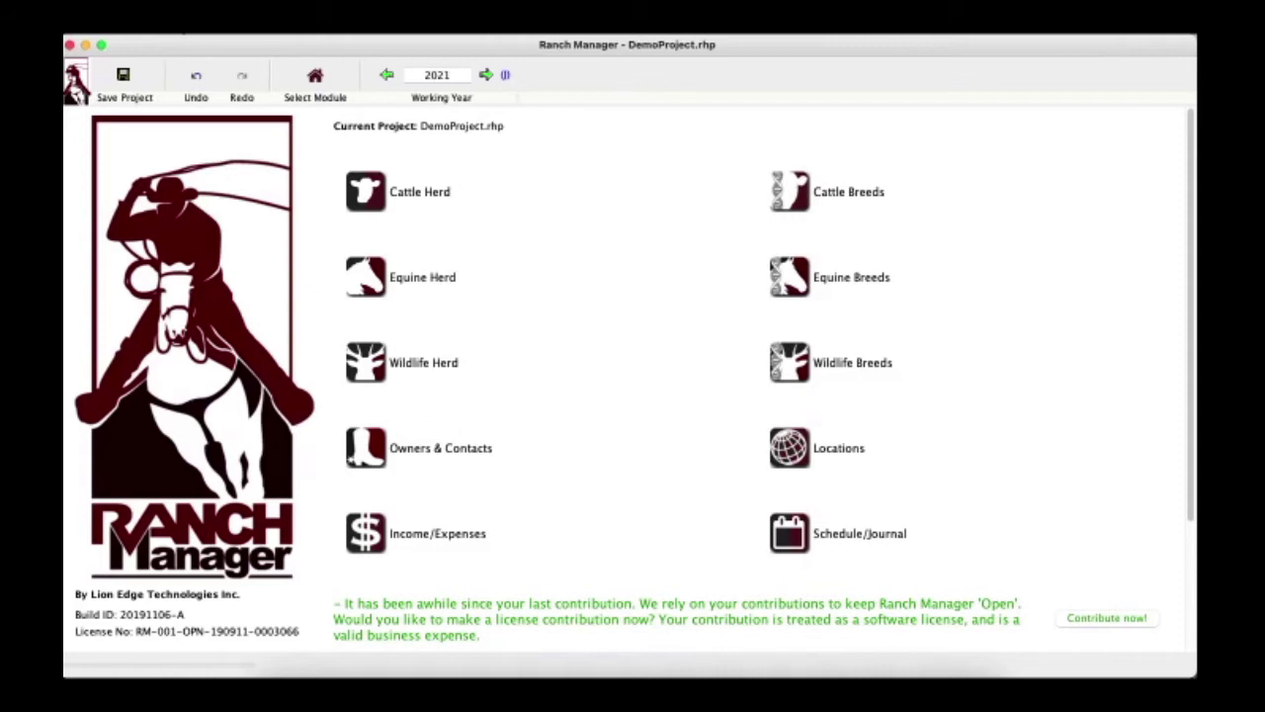
# Step: Examine the setup form for a new project and close it without creating one
pyautogui.click(176, 24)
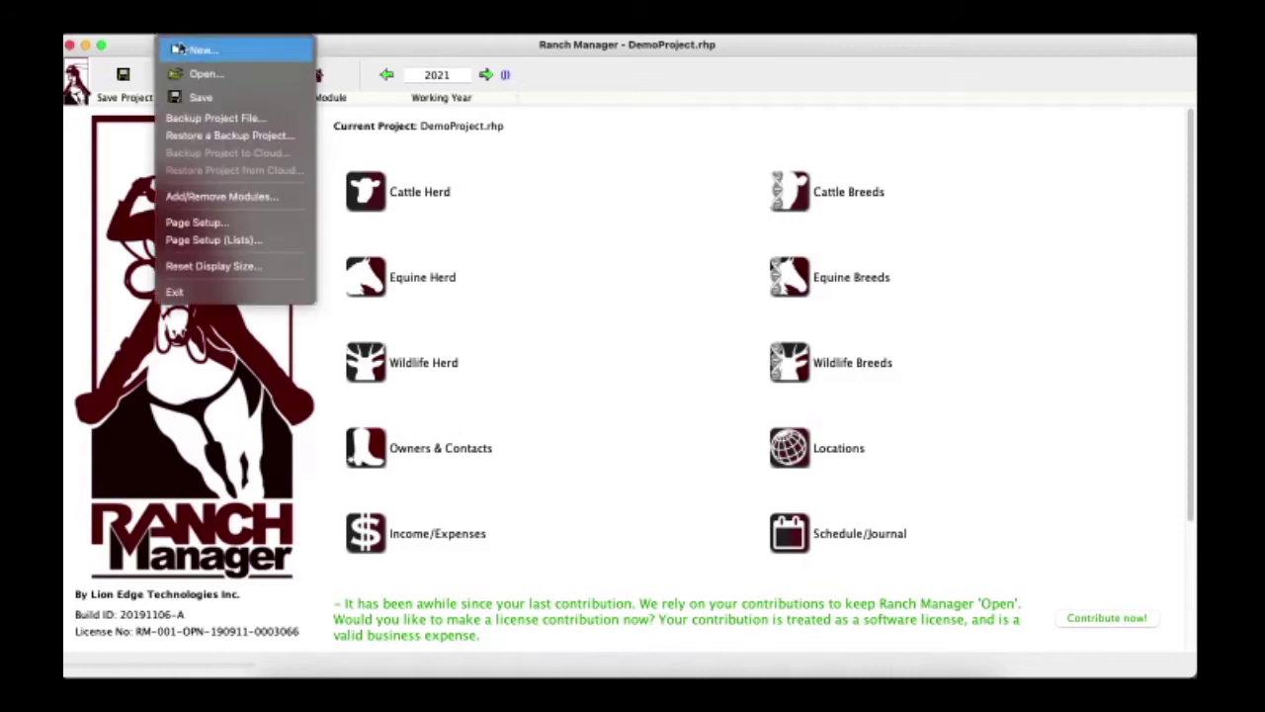
pyautogui.click(189, 48)
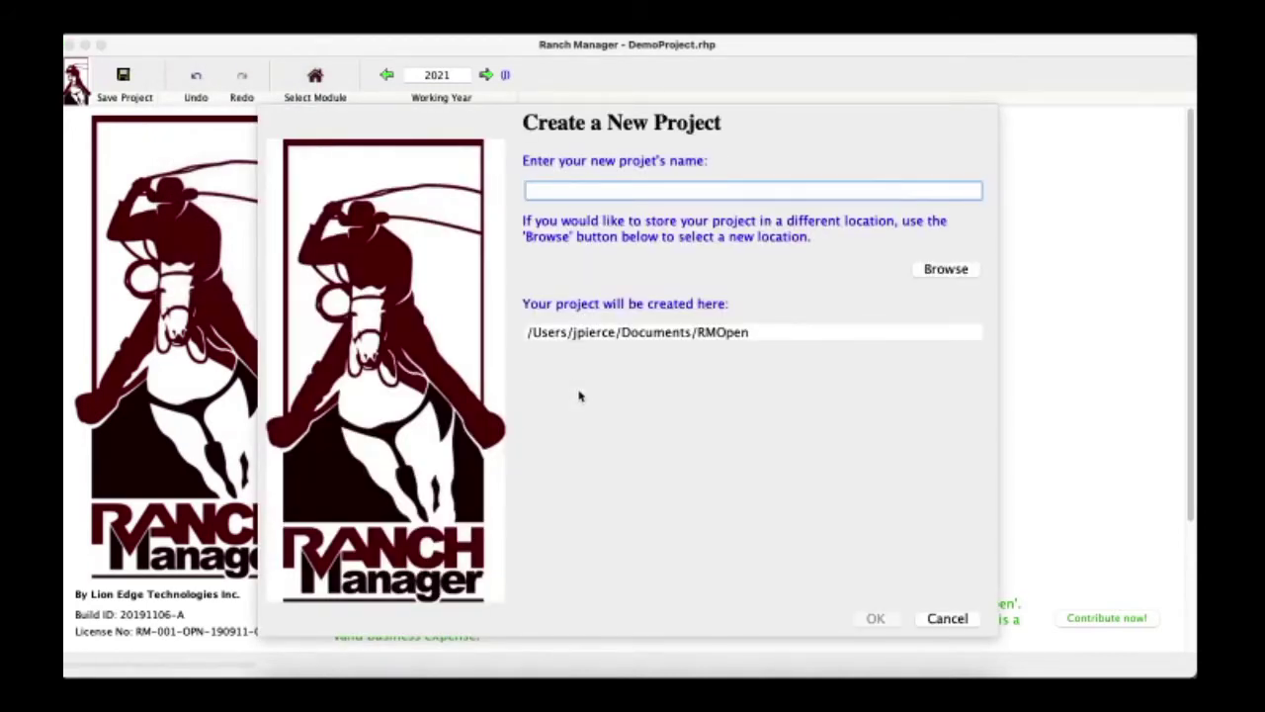
pyautogui.click(947, 618)
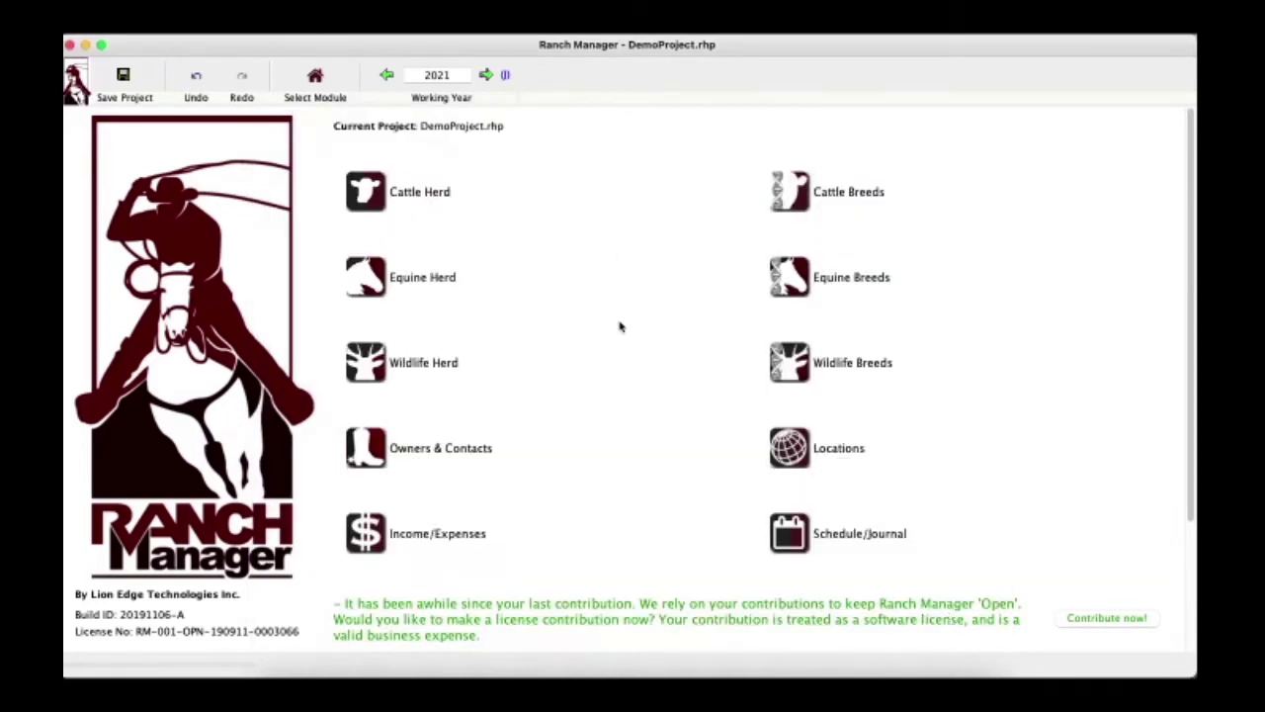
# Step: Review which modules can be added to or removed from the project, leaving the selection as it is
pyautogui.click(315, 79)
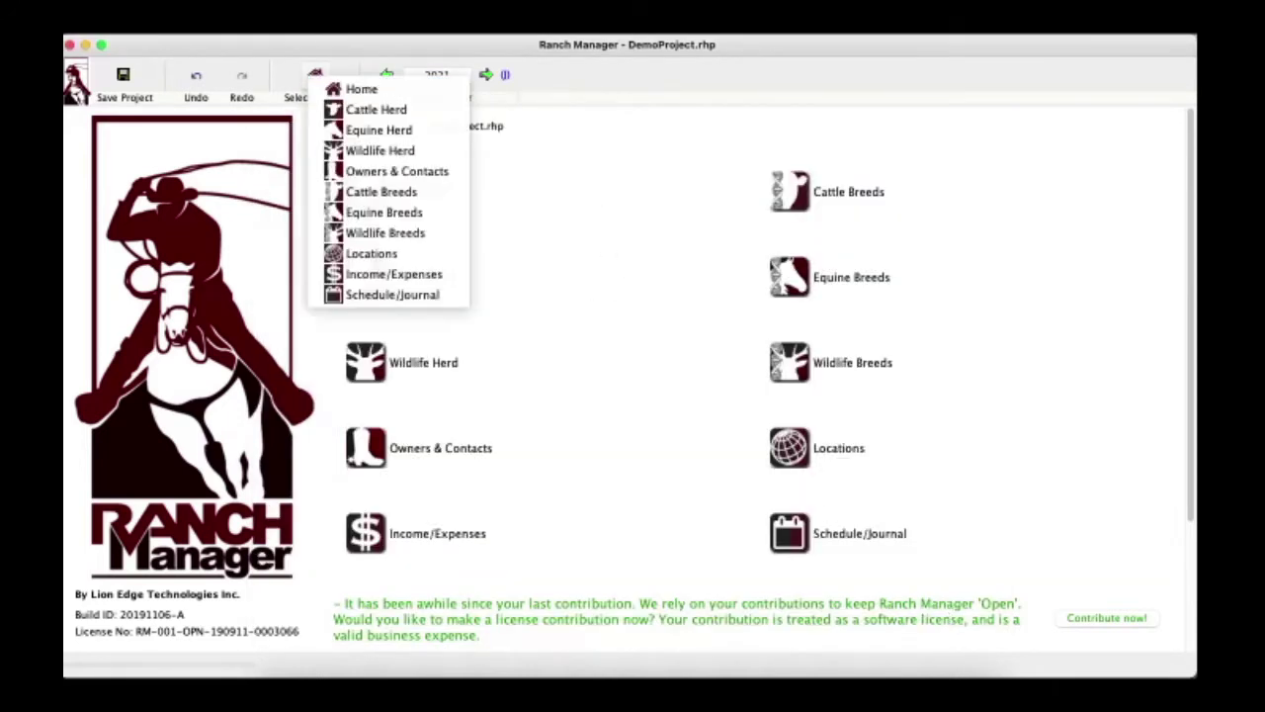
pyautogui.click(179, 37)
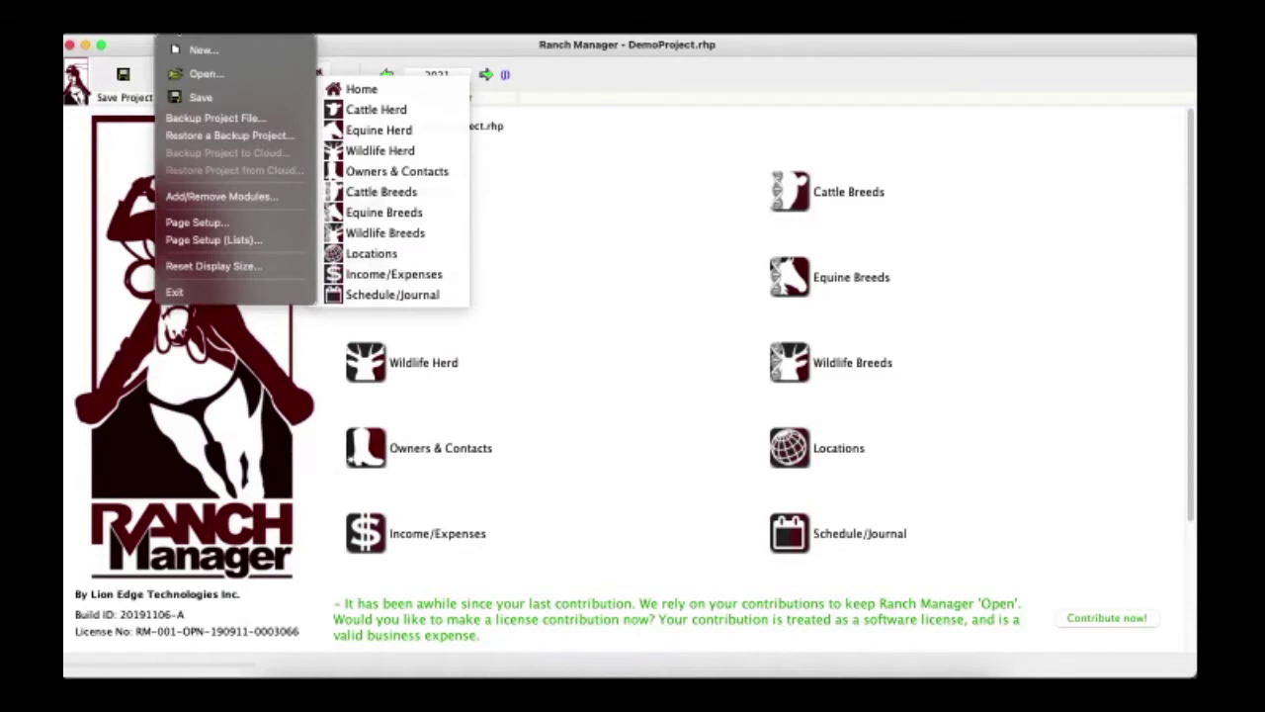
pyautogui.click(222, 196)
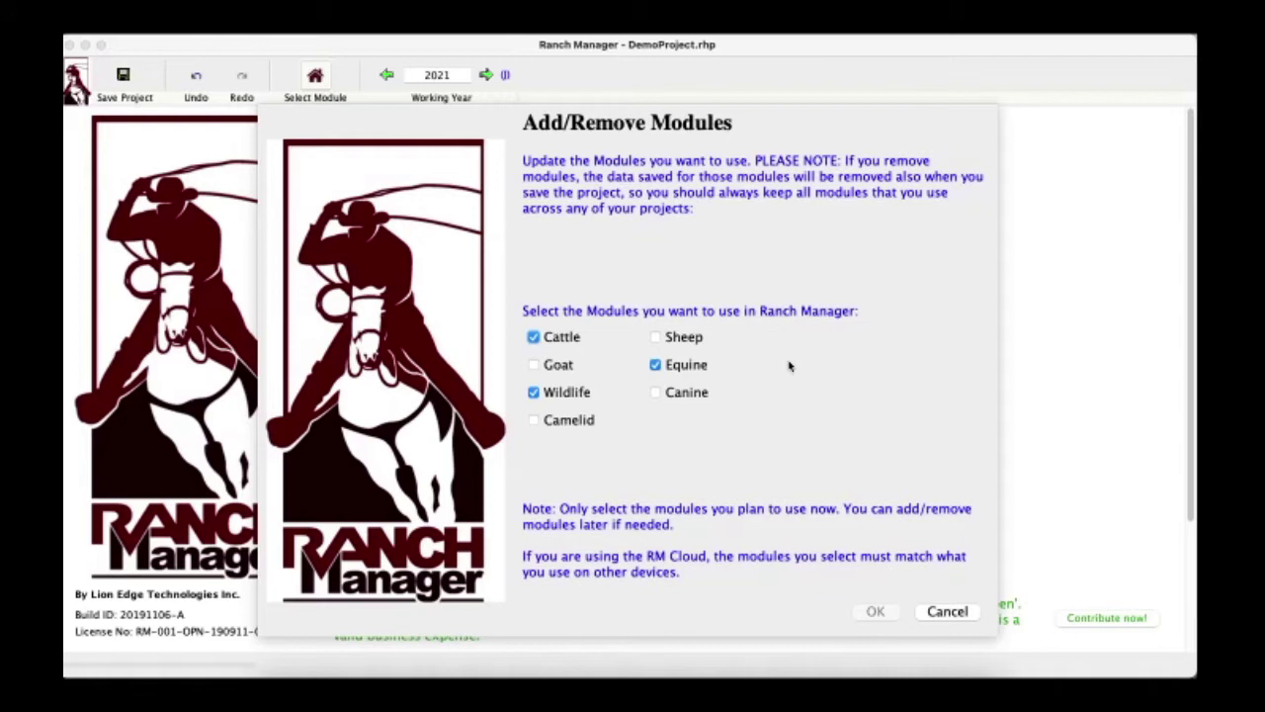
pyautogui.click(936, 611)
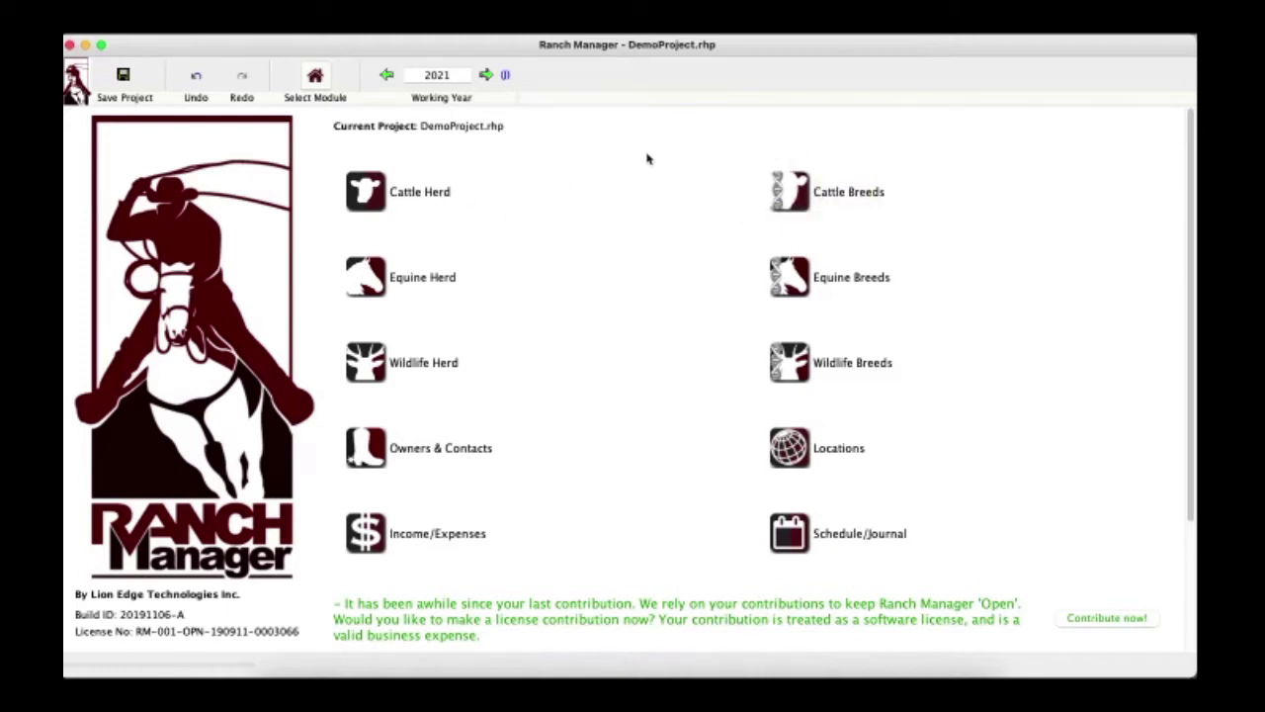
# Step: Look at the Cattle Breeds module and the Cattle Herd module, returning to the home screen after each
pyautogui.click(786, 195)
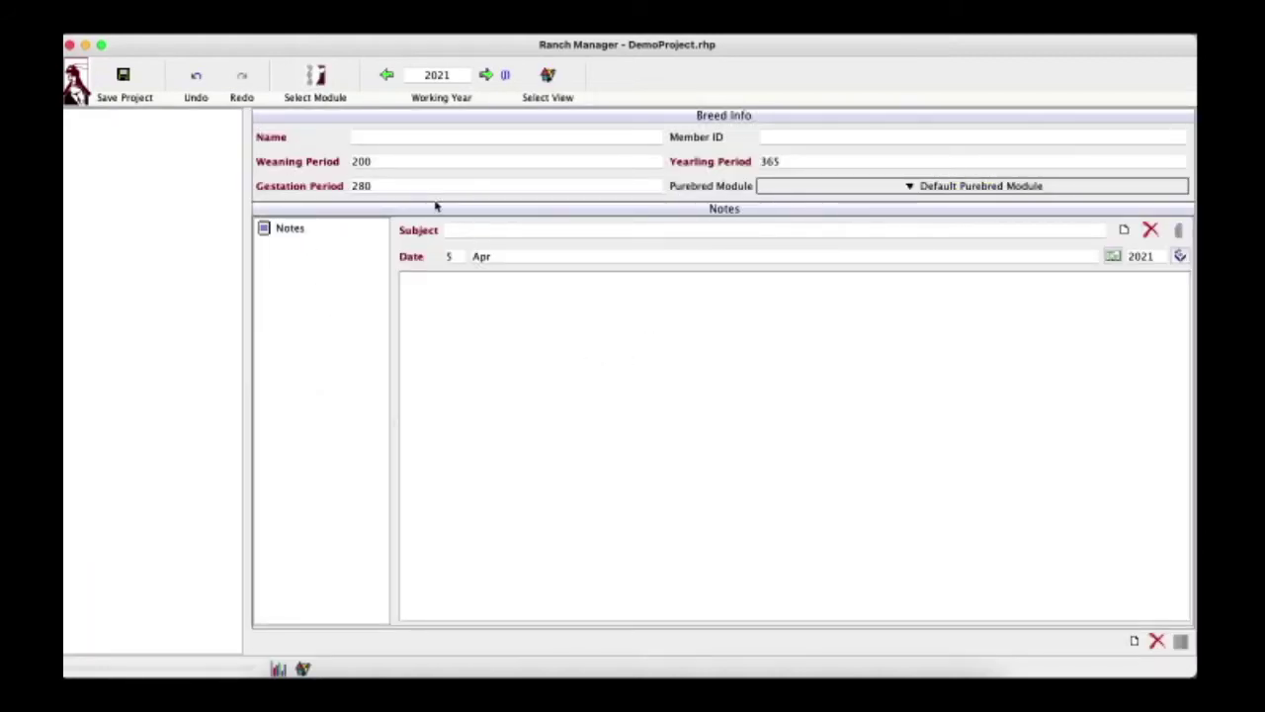
pyautogui.click(329, 99)
pyautogui.click(326, 91)
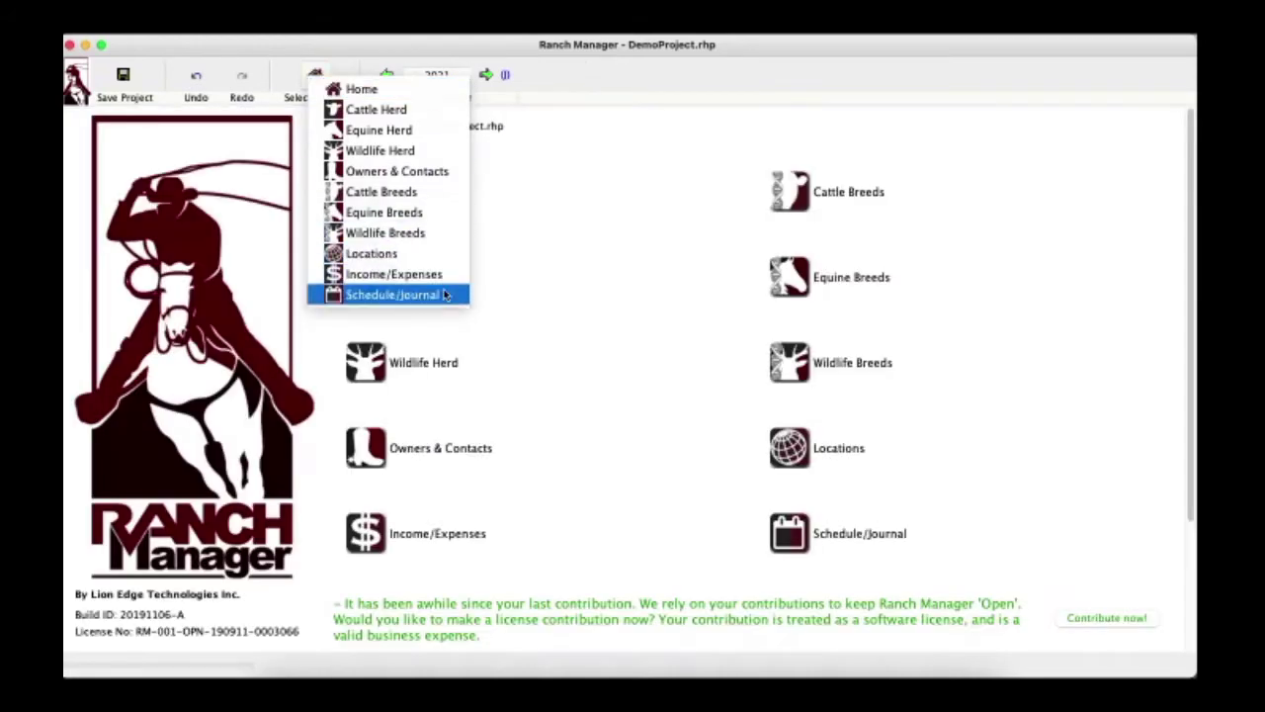
pyautogui.click(499, 295)
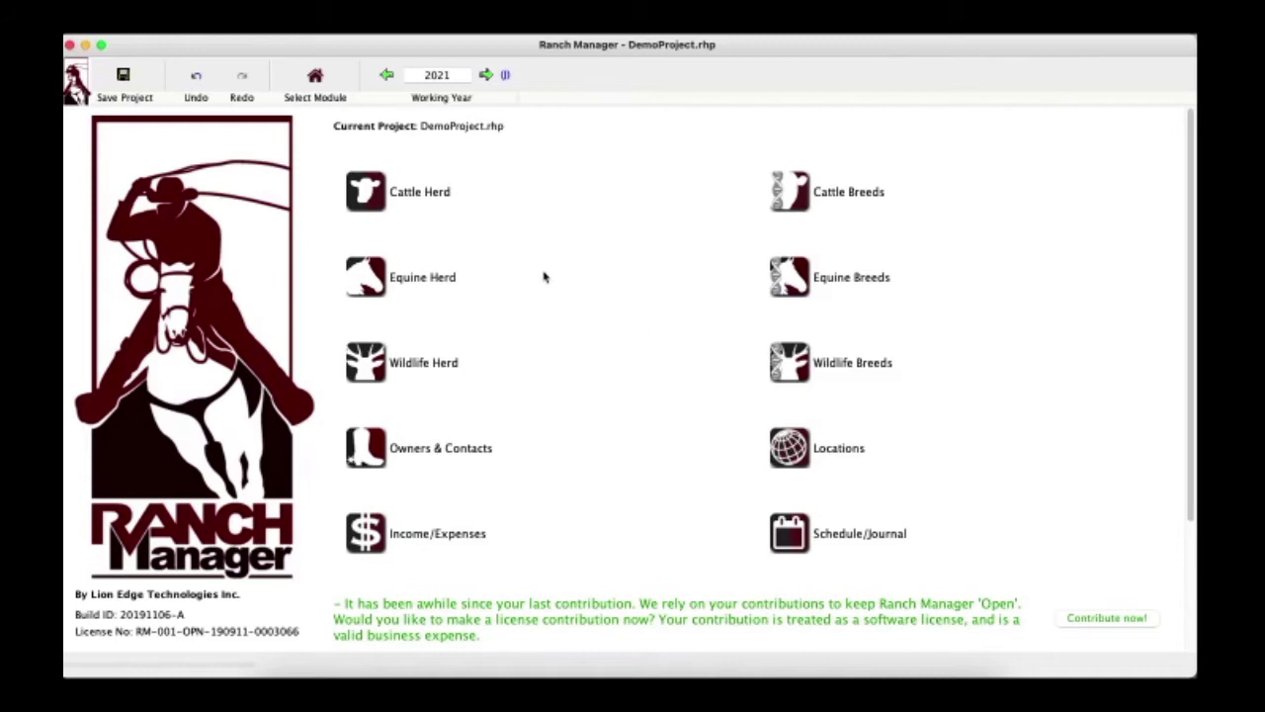
pyautogui.click(371, 190)
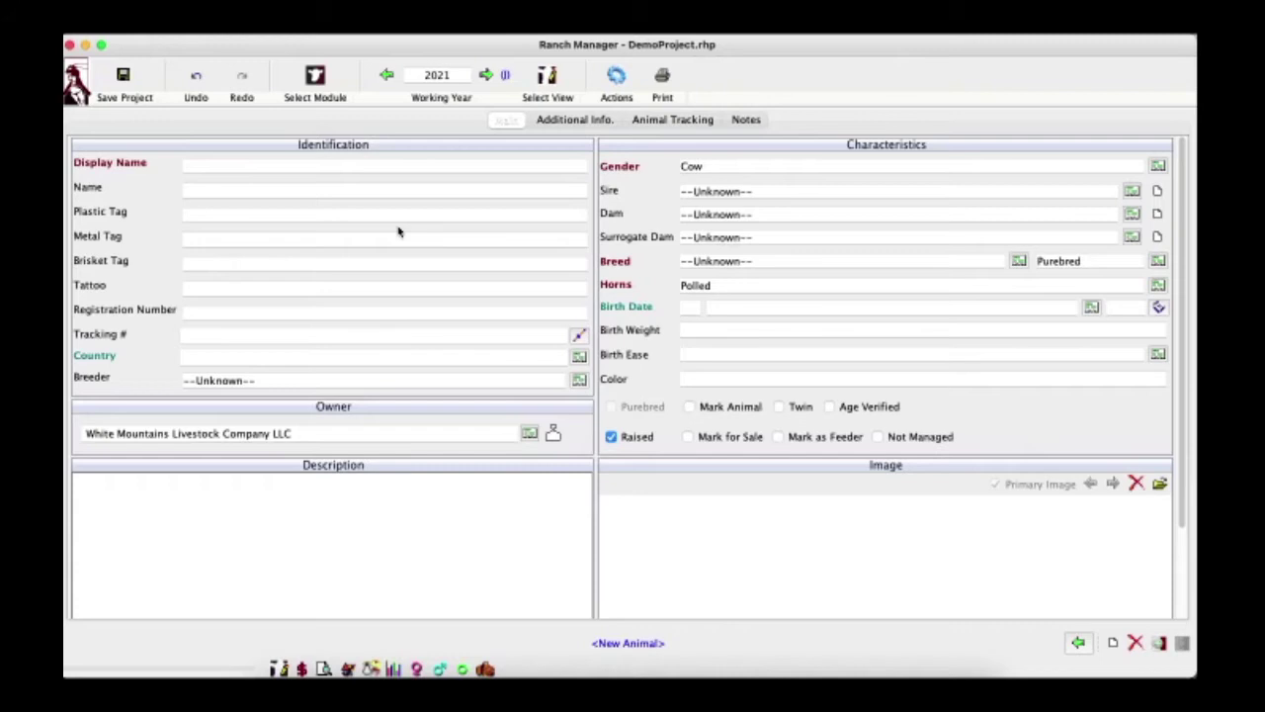
pyautogui.click(316, 81)
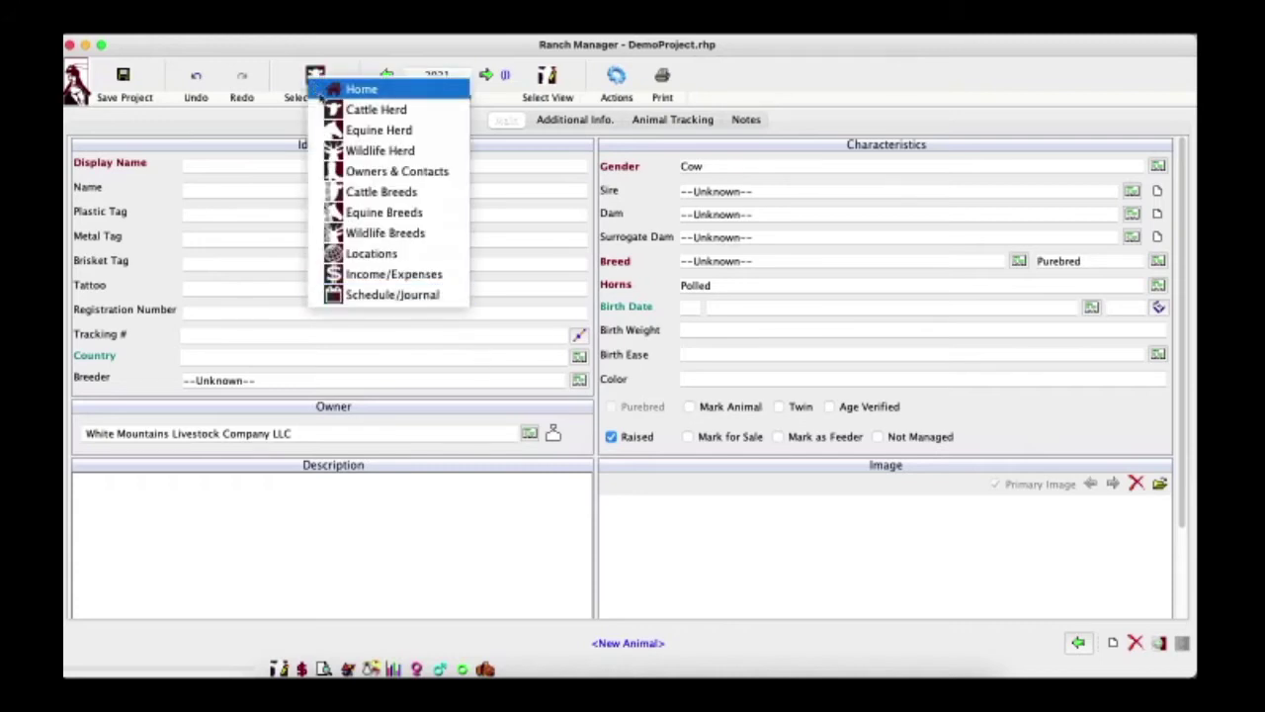
pyautogui.click(326, 91)
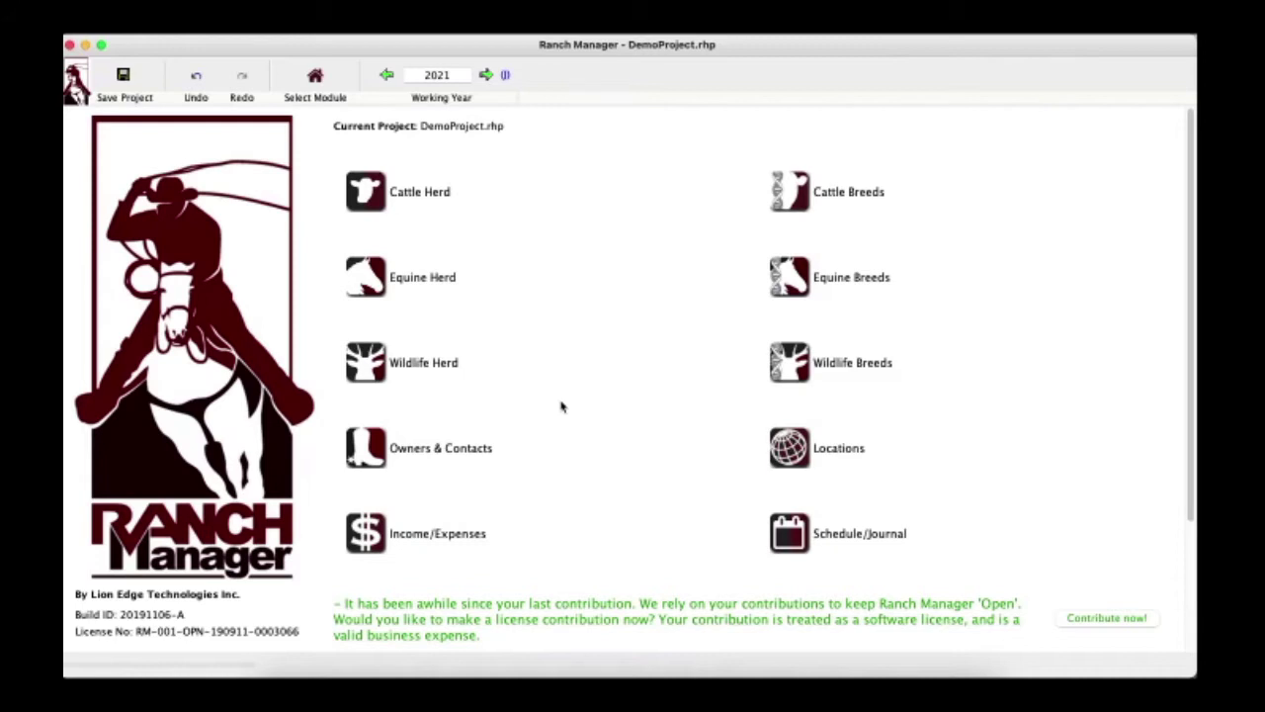
# Step: Start a new animal record in the Cattle Herd module with display name Betsy and name Betsy 47L
pyautogui.click(376, 193)
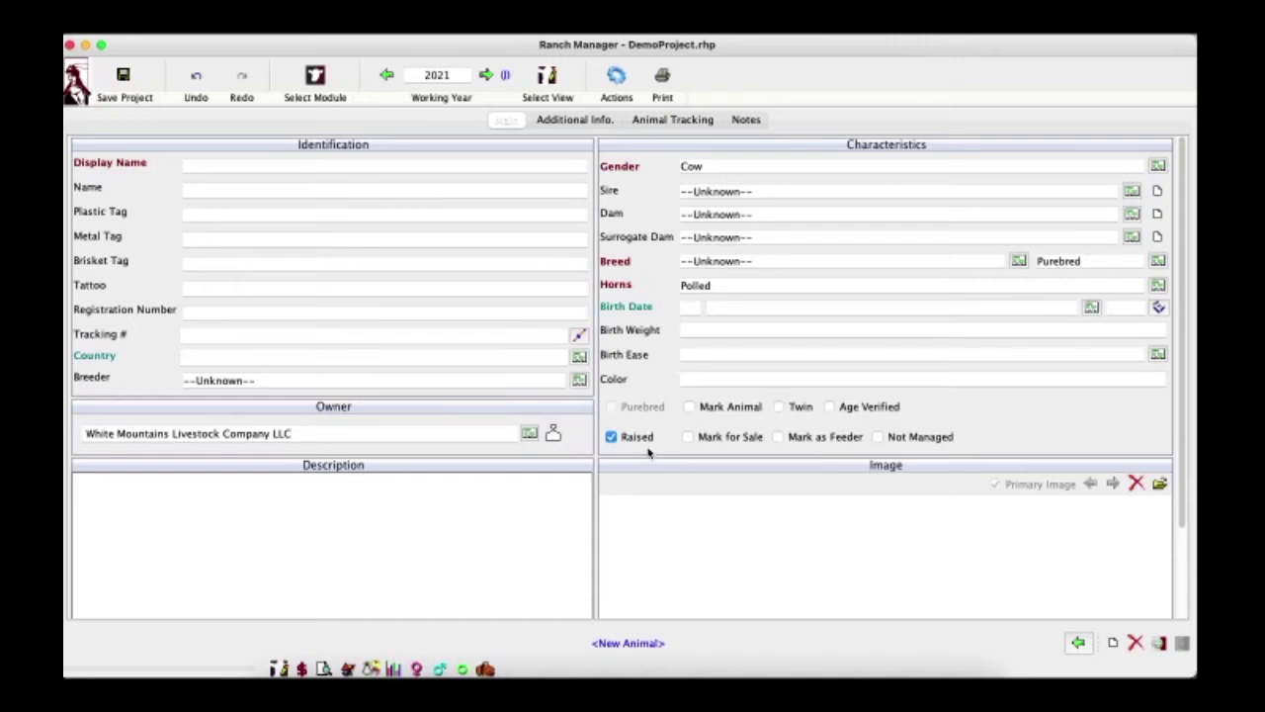
pyautogui.click(336, 166)
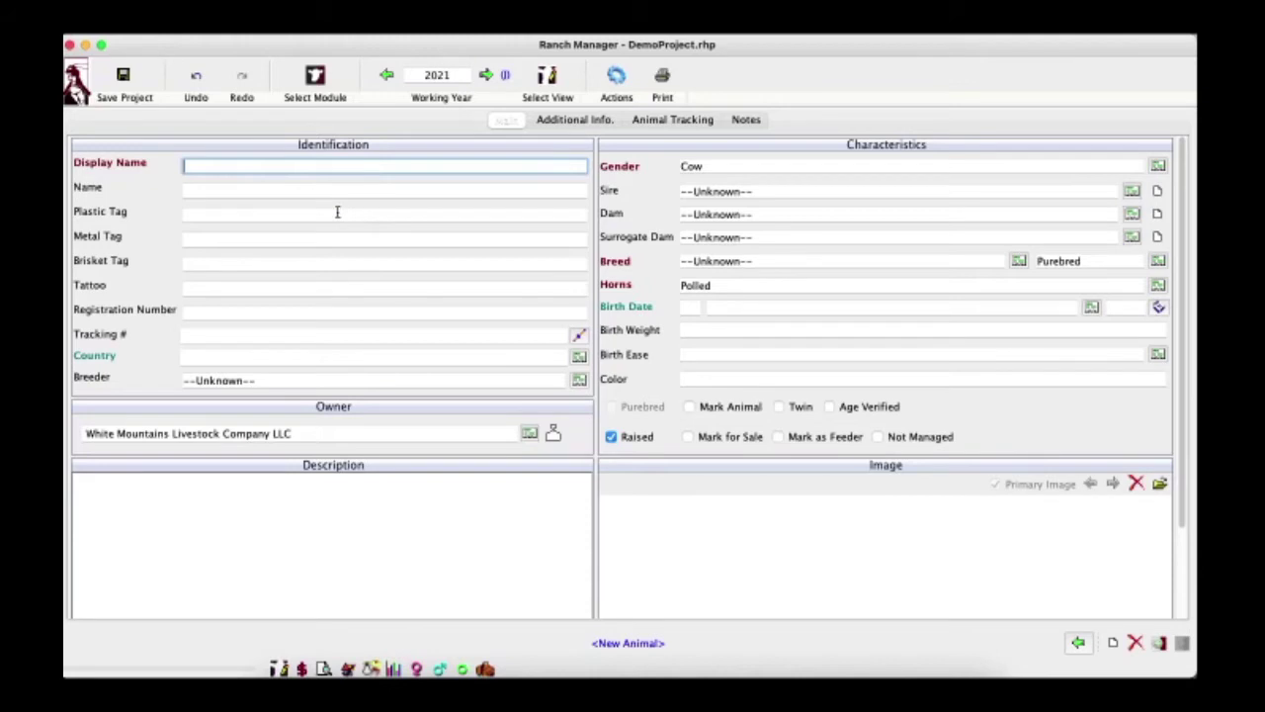
pyautogui.write('Betsy')
pyautogui.click(319, 188)
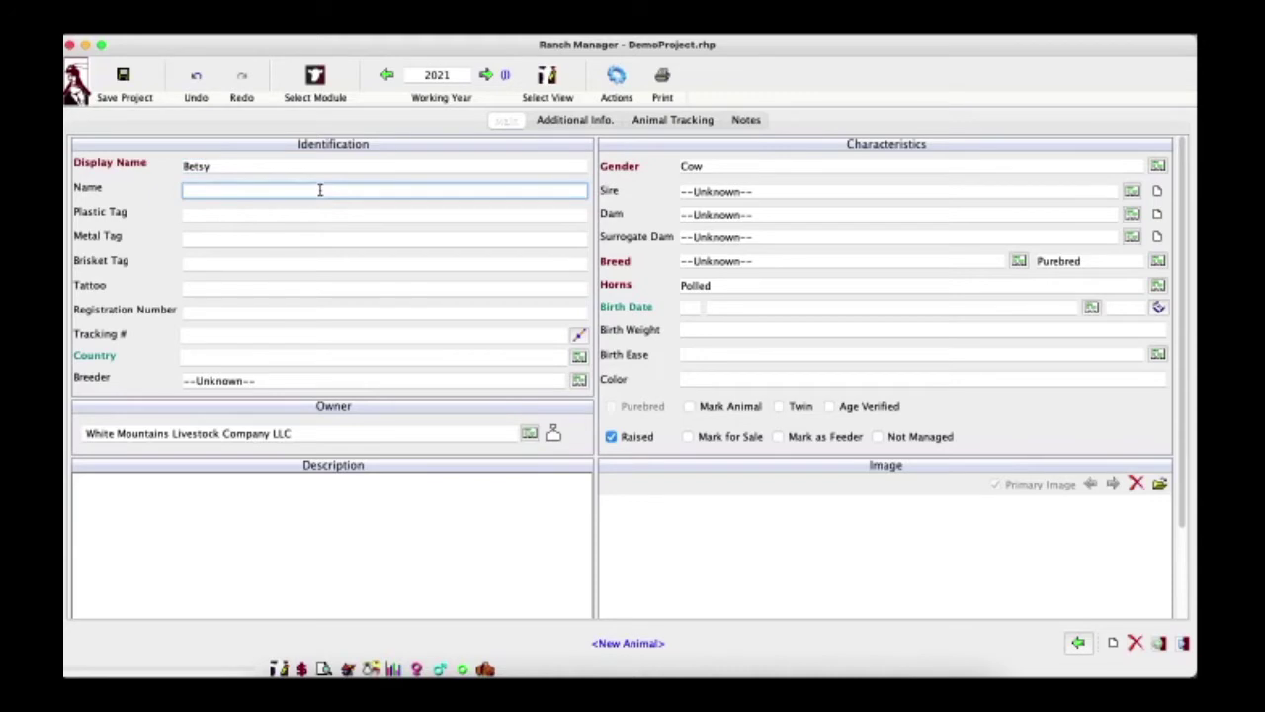
pyautogui.write('Betsy 47L')
# Step: Enter the tattoo L71 T7N and the registration number 7438348 for the new cow
pyautogui.click(190, 289)
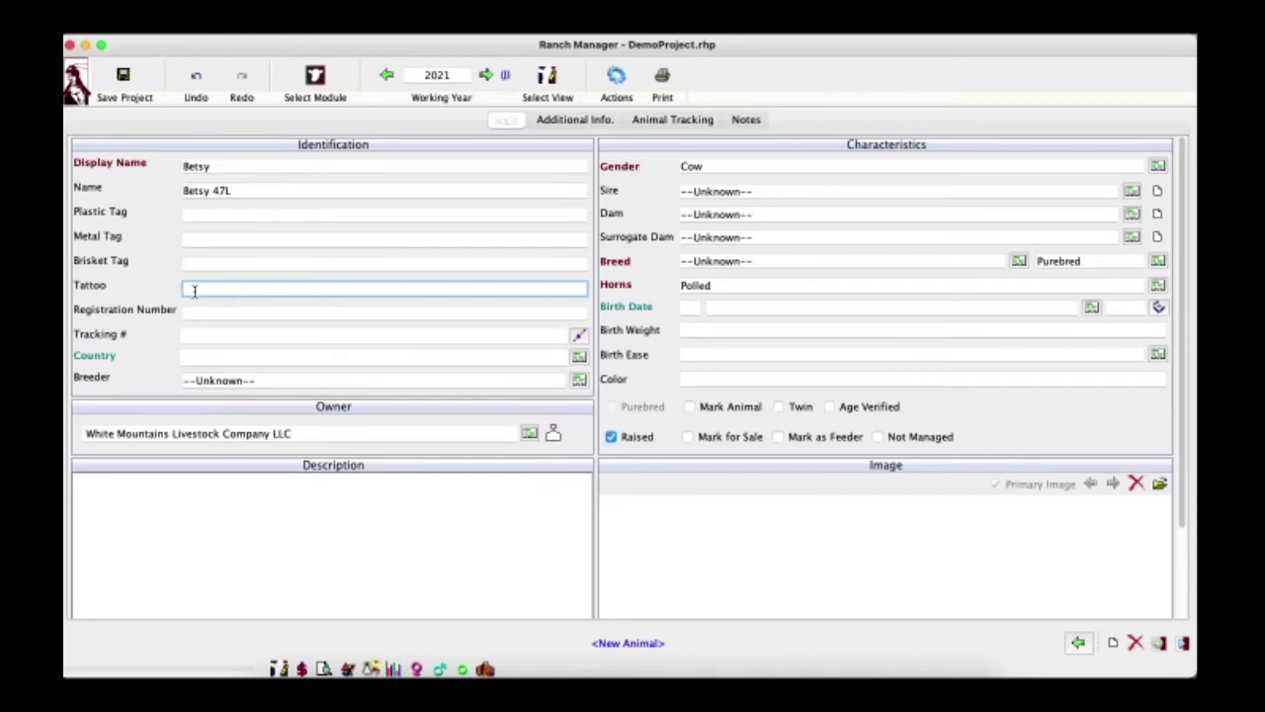
pyautogui.write('L')
pyautogui.write('21')
pyautogui.write(' T7N')
pyautogui.click(190, 313)
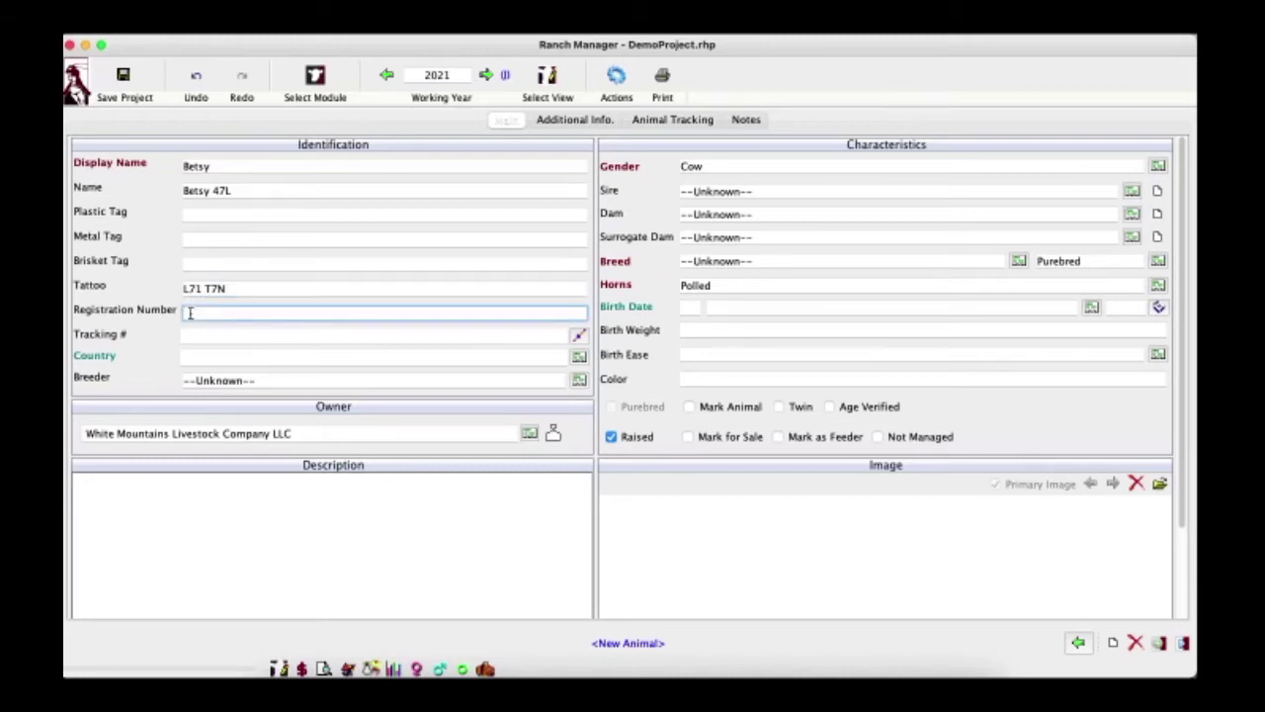
pyautogui.write('78')
pyautogui.write('3')
pyautogui.write('8348')
pyautogui.moveTo(300, 309)
# Step: Enter Angus as the cow's breed instead of choosing an existing entry
pyautogui.click(1018, 260)
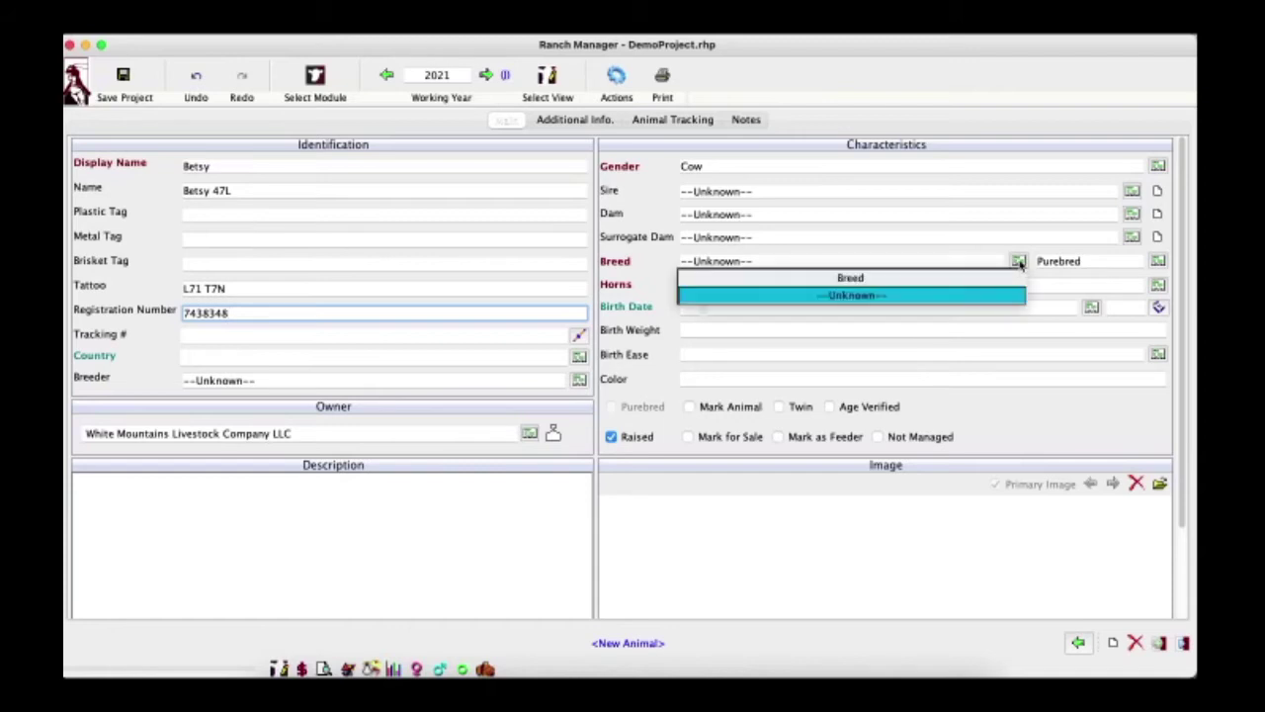
pyautogui.click(959, 295)
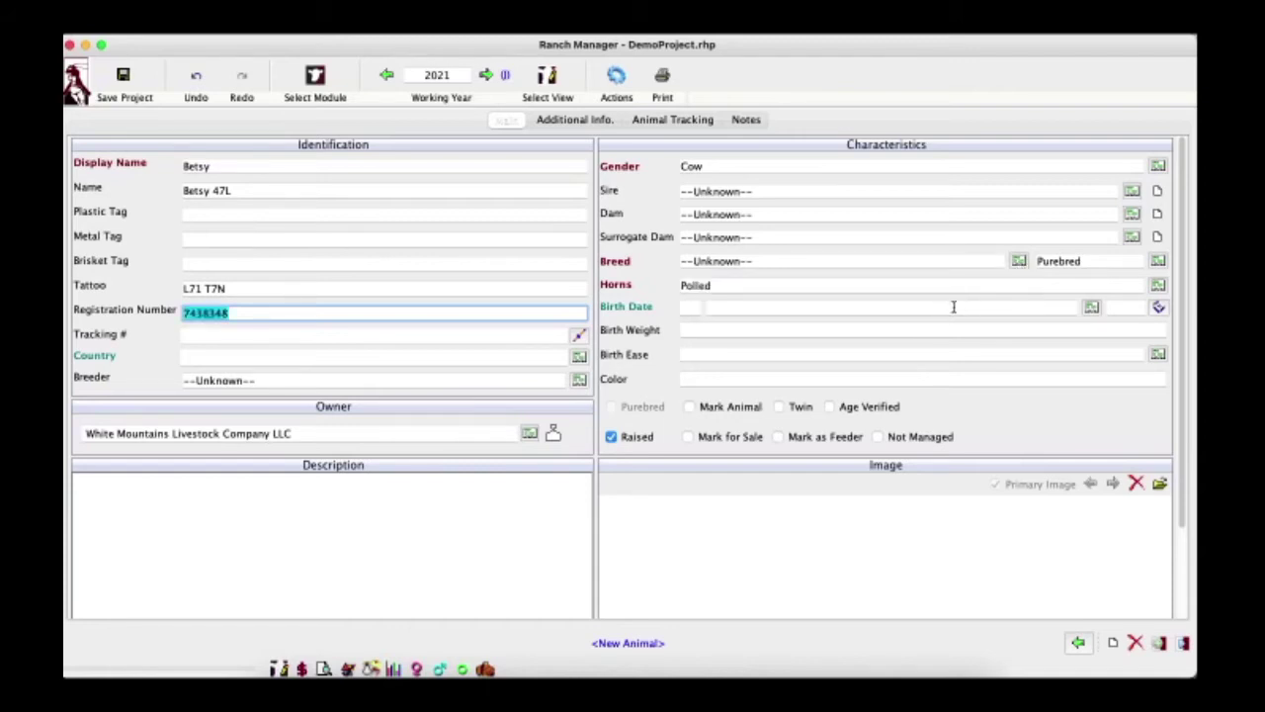
pyautogui.click(1020, 260)
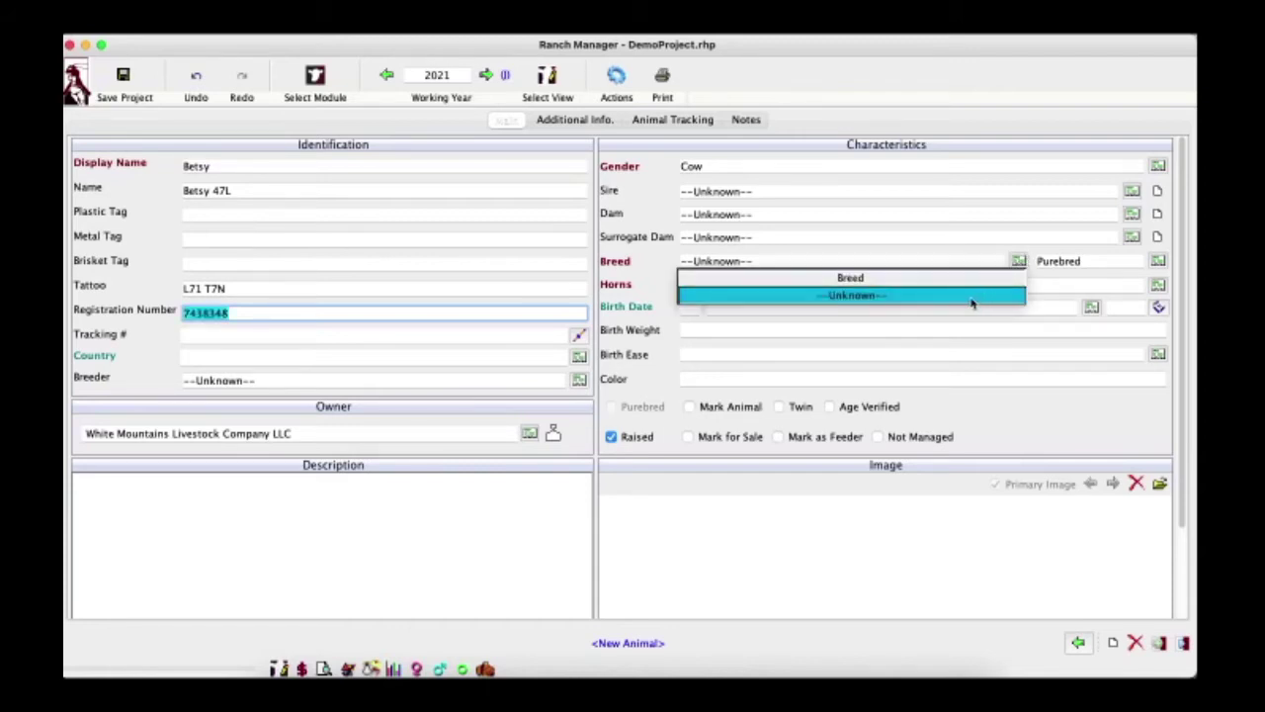
pyautogui.click(971, 257)
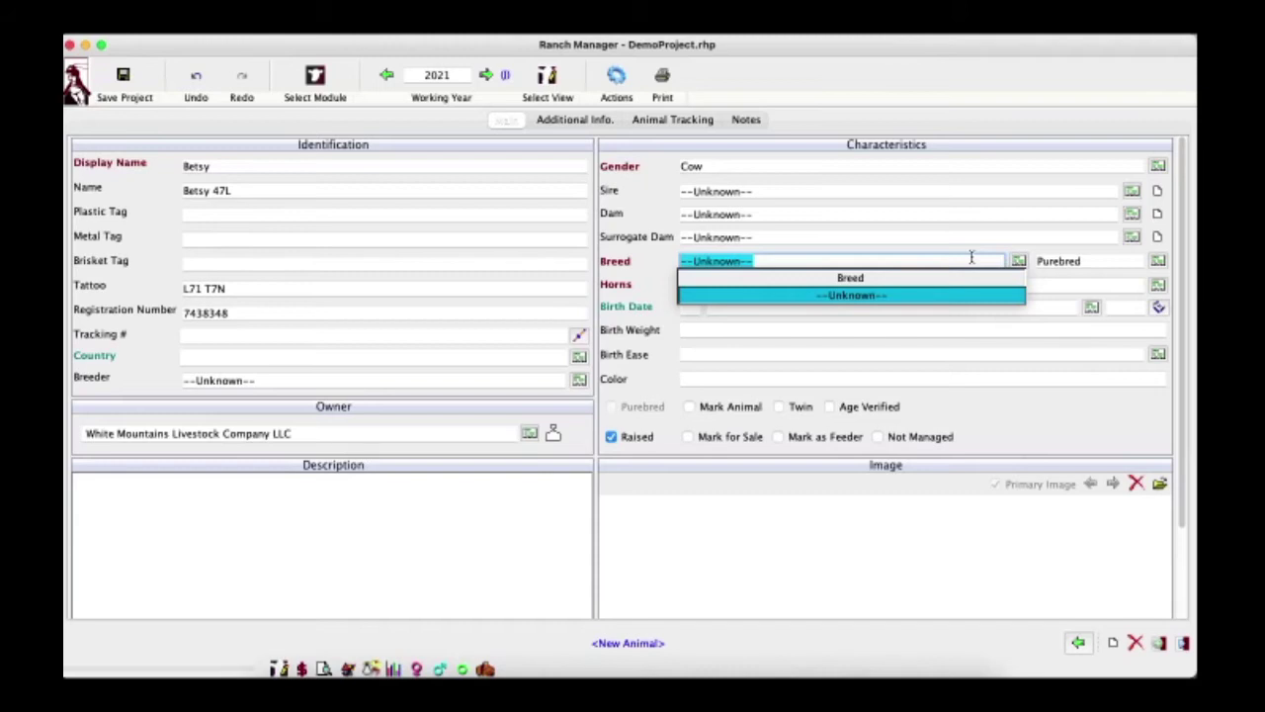
pyautogui.write('Angus')
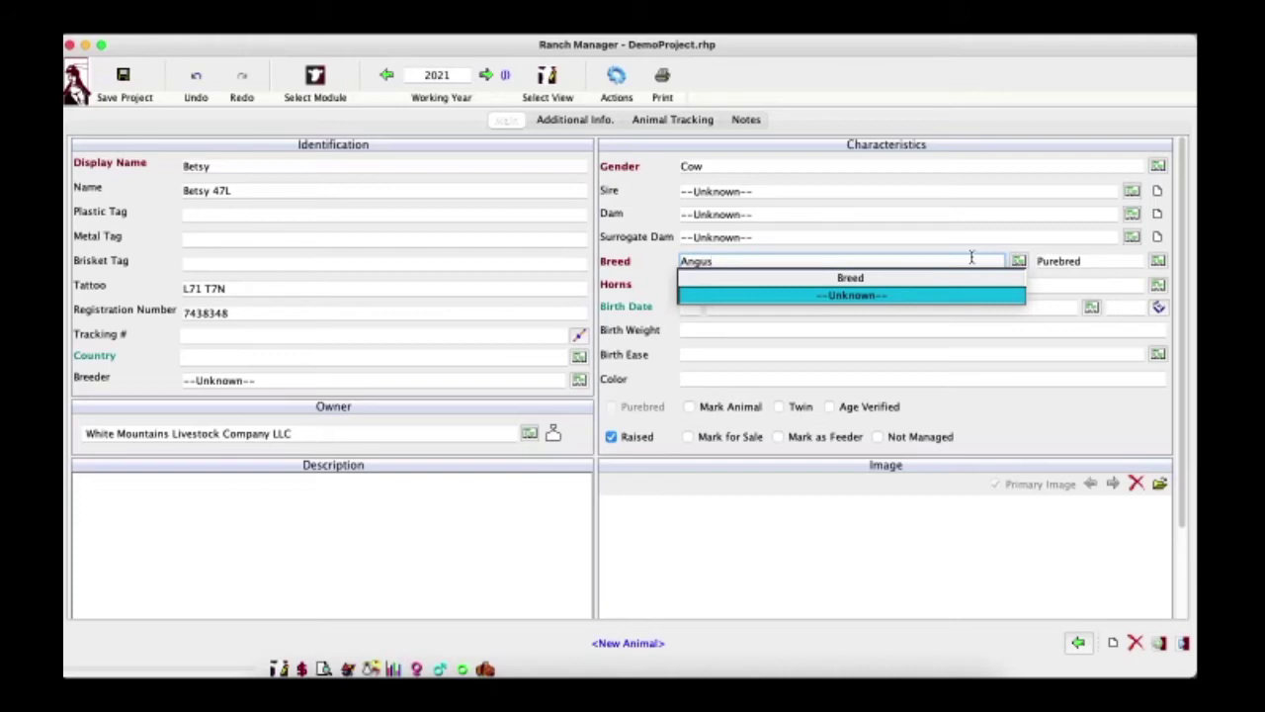
pyautogui.click(1004, 243)
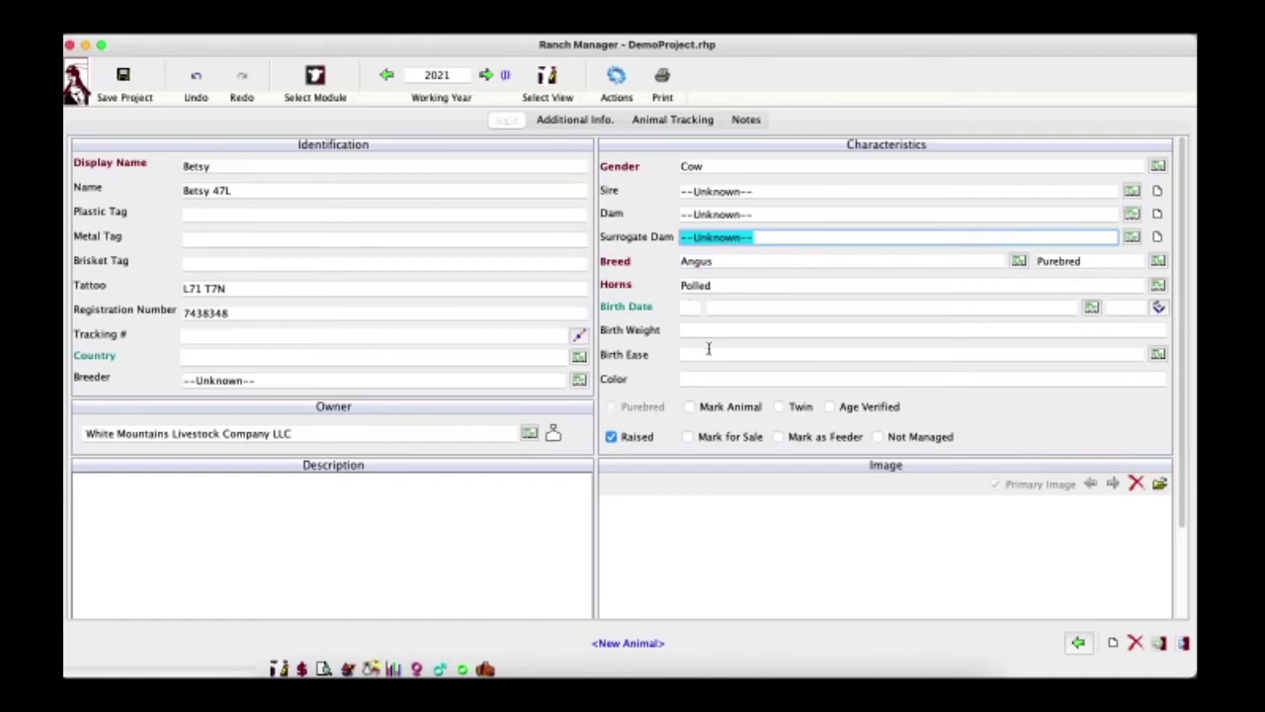
# Step: Set the cow's birth date to 12 Mar 2006
pyautogui.click(690, 306)
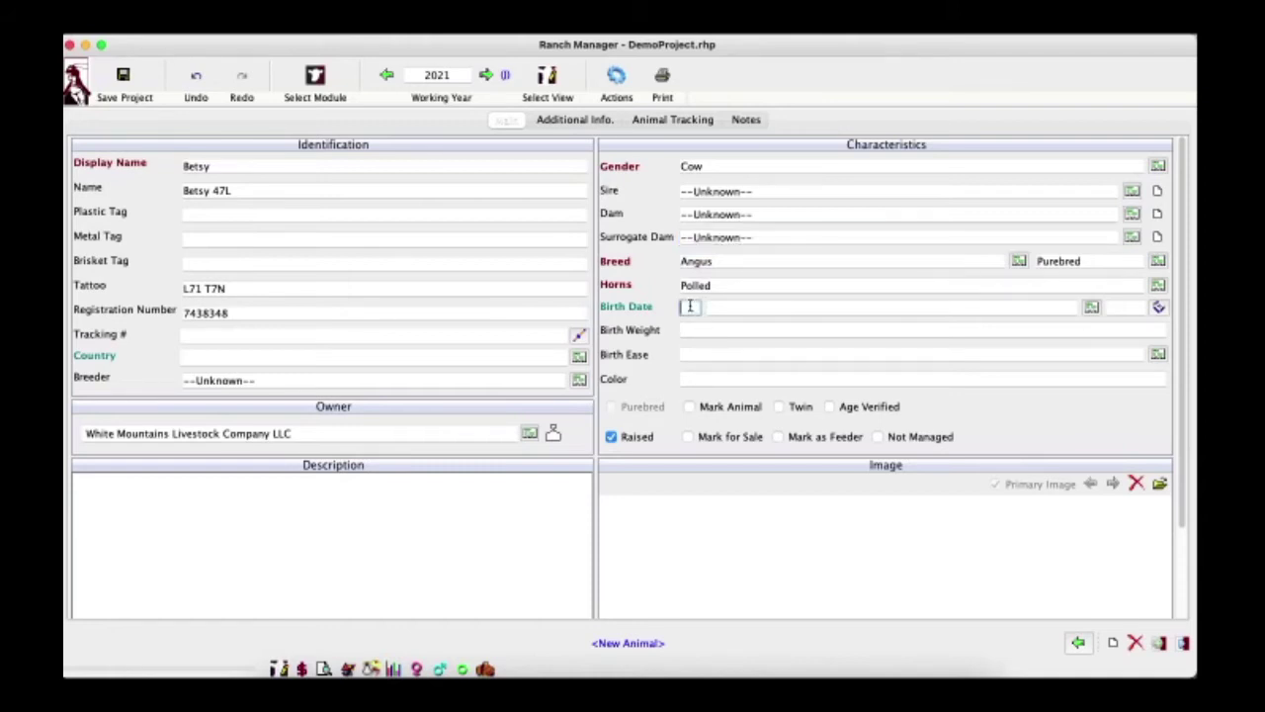
pyautogui.write('11')
pyautogui.press('Tab')
pyautogui.write('Mar')
pyautogui.press('Tab')
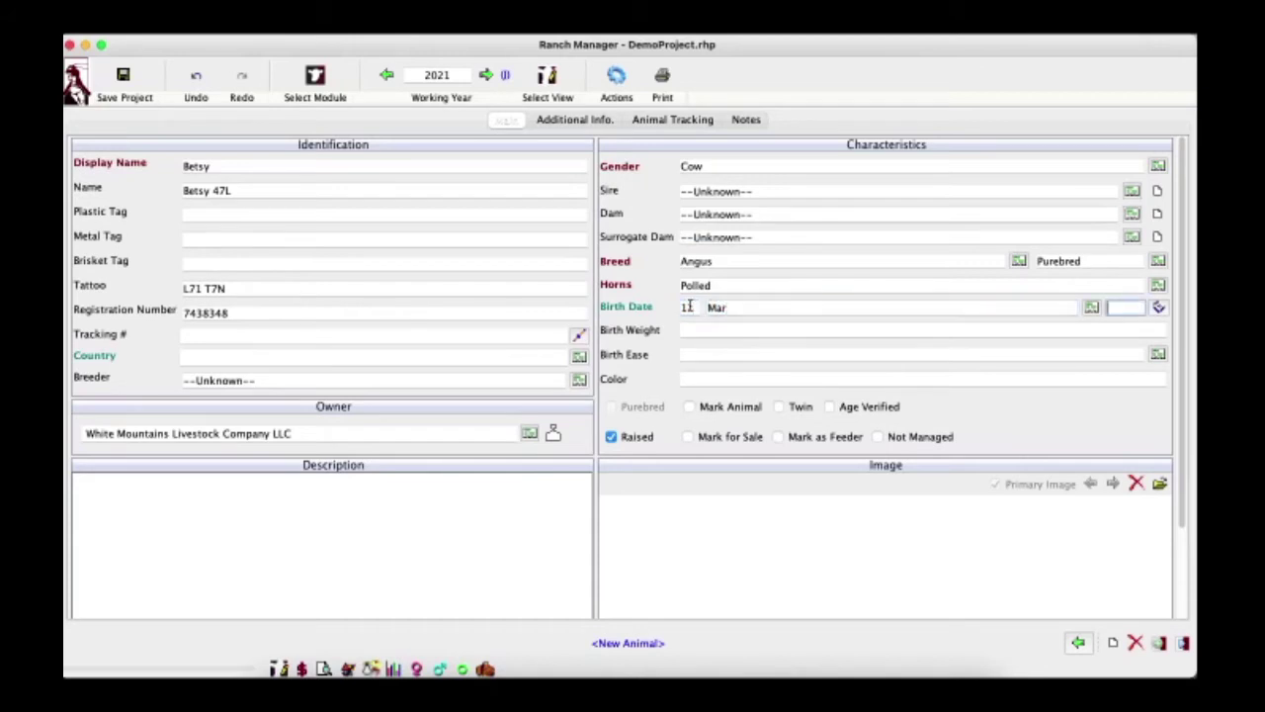
pyautogui.write('2006')
pyautogui.moveTo(718, 310)
# Step: View the month choices and the calendar for the birth date, leaving the date as entered
pyautogui.click(1091, 308)
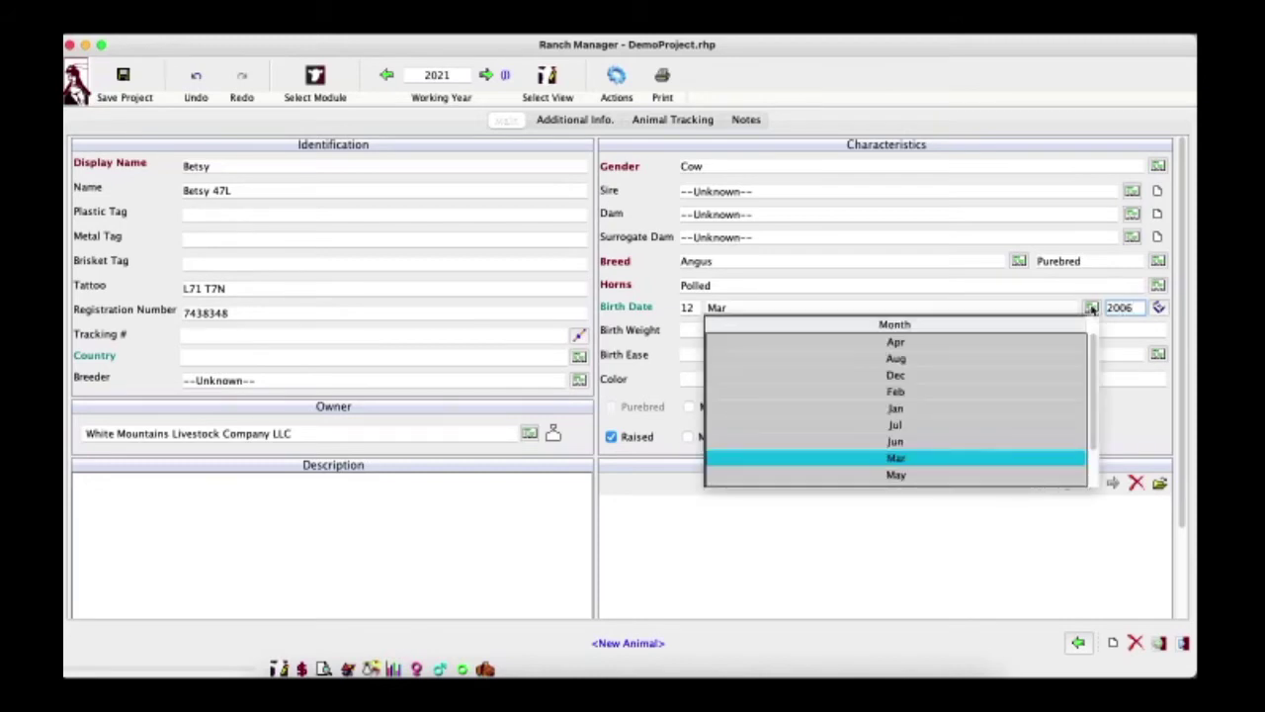
pyautogui.click(1091, 308)
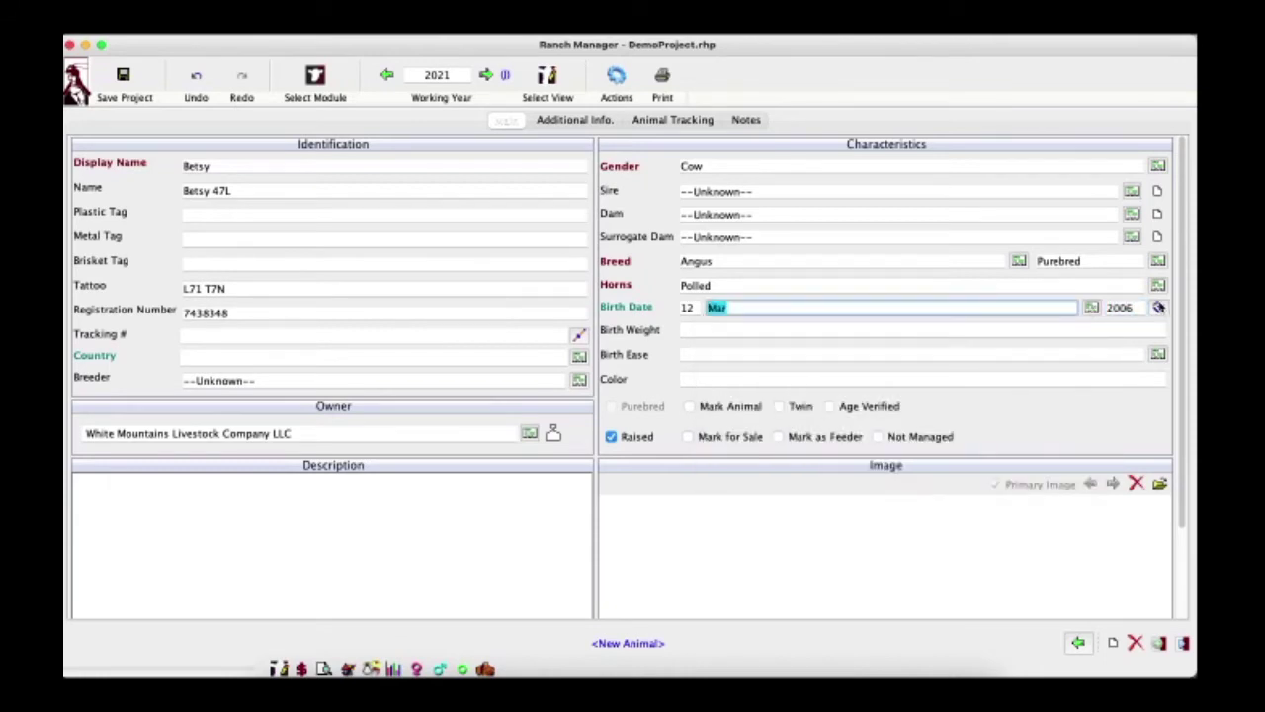
pyautogui.click(1158, 307)
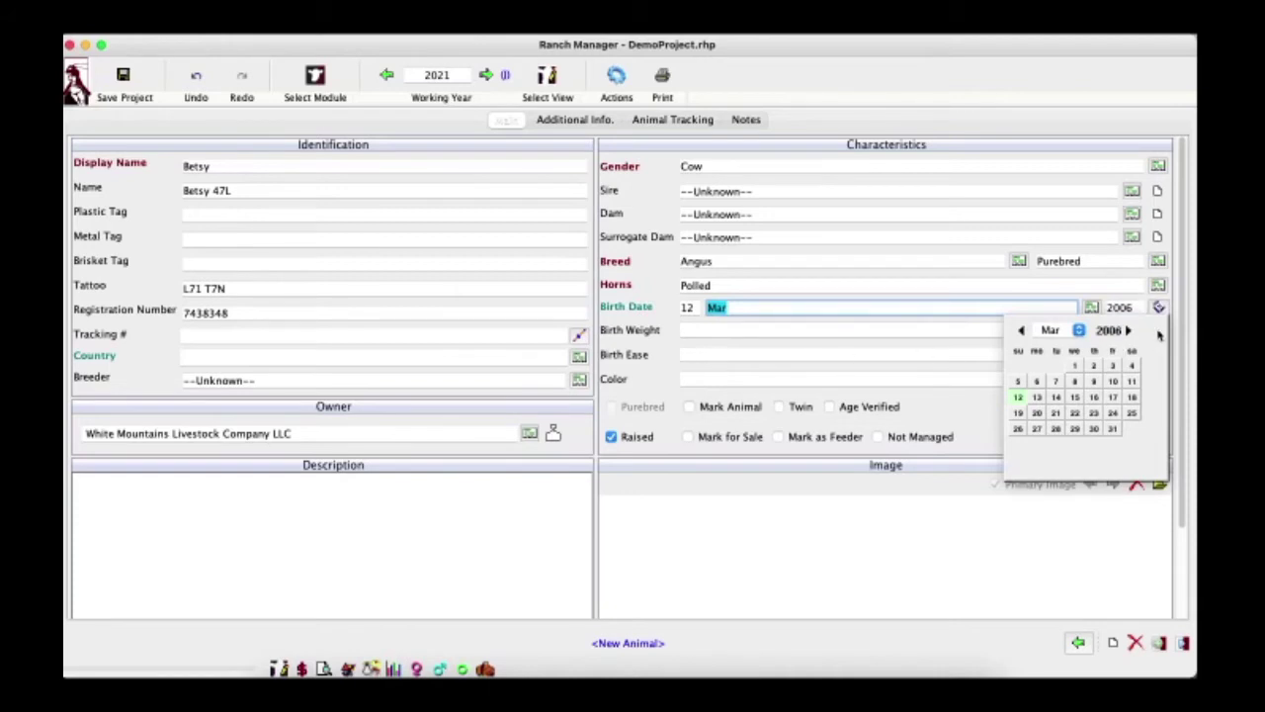
pyautogui.click(1162, 309)
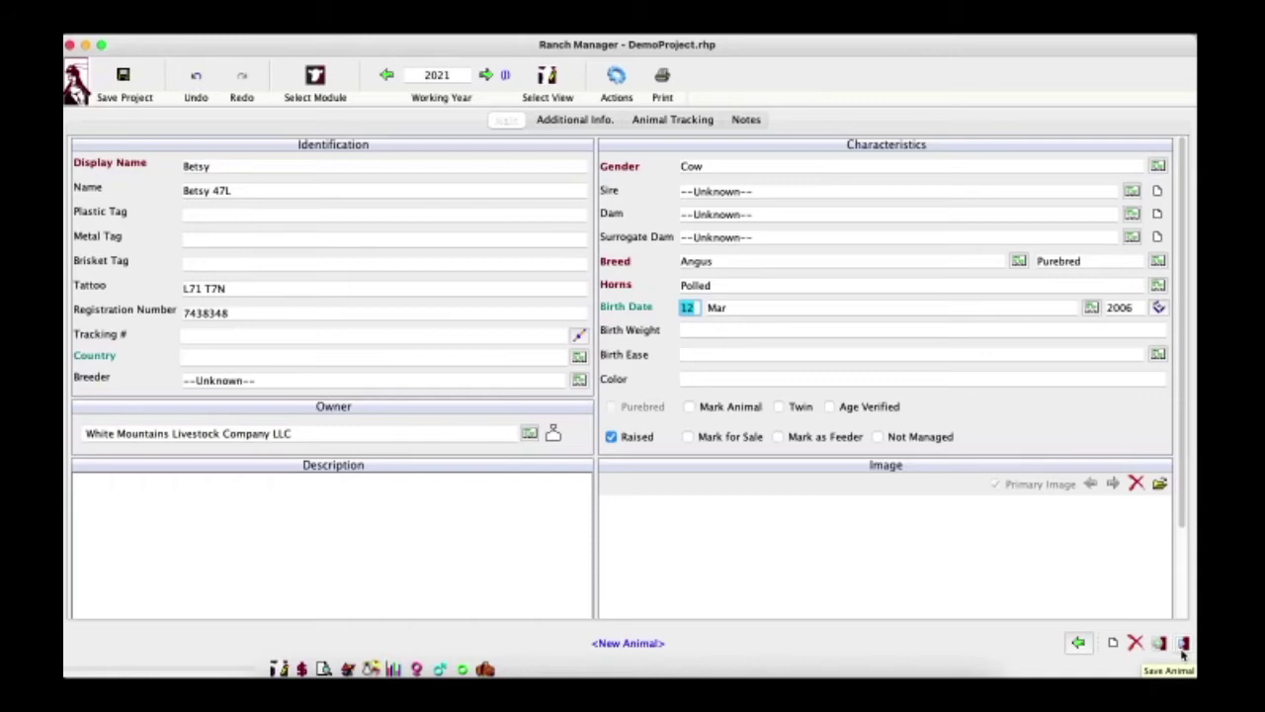
# Step: Save the new animal and agree to add Angus to the system as a breed
pyautogui.click(1182, 644)
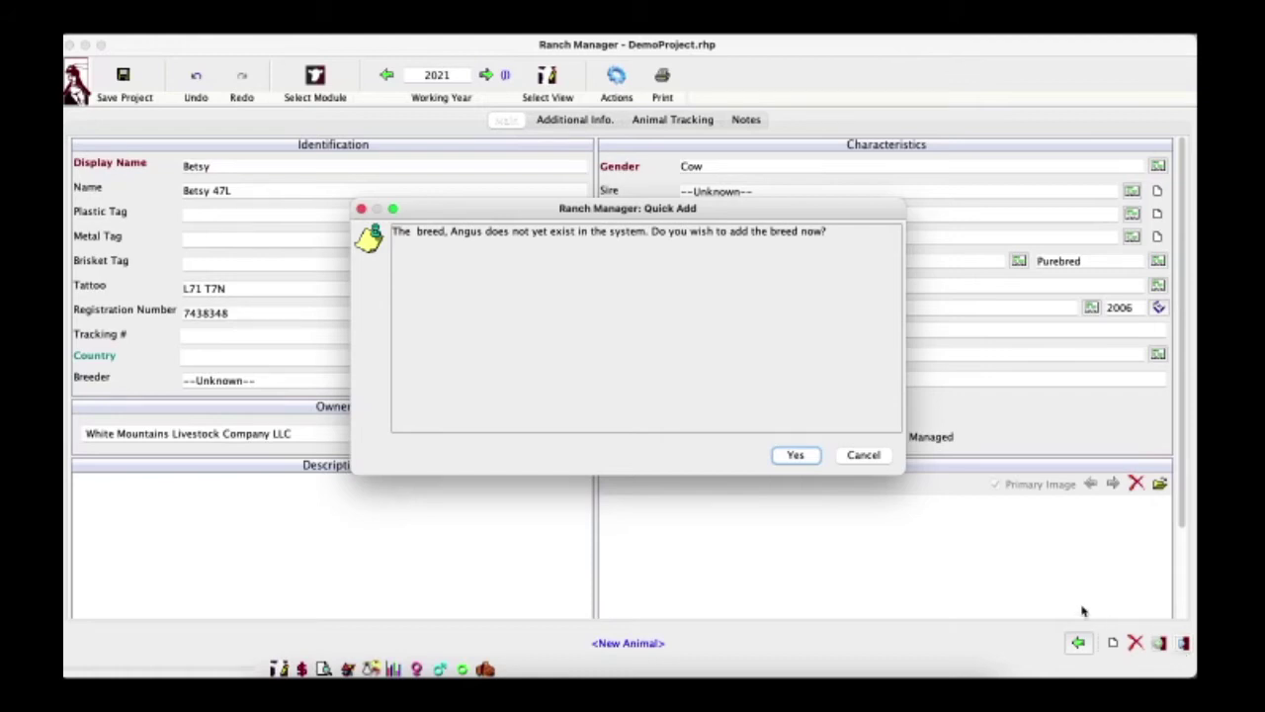
pyautogui.click(777, 456)
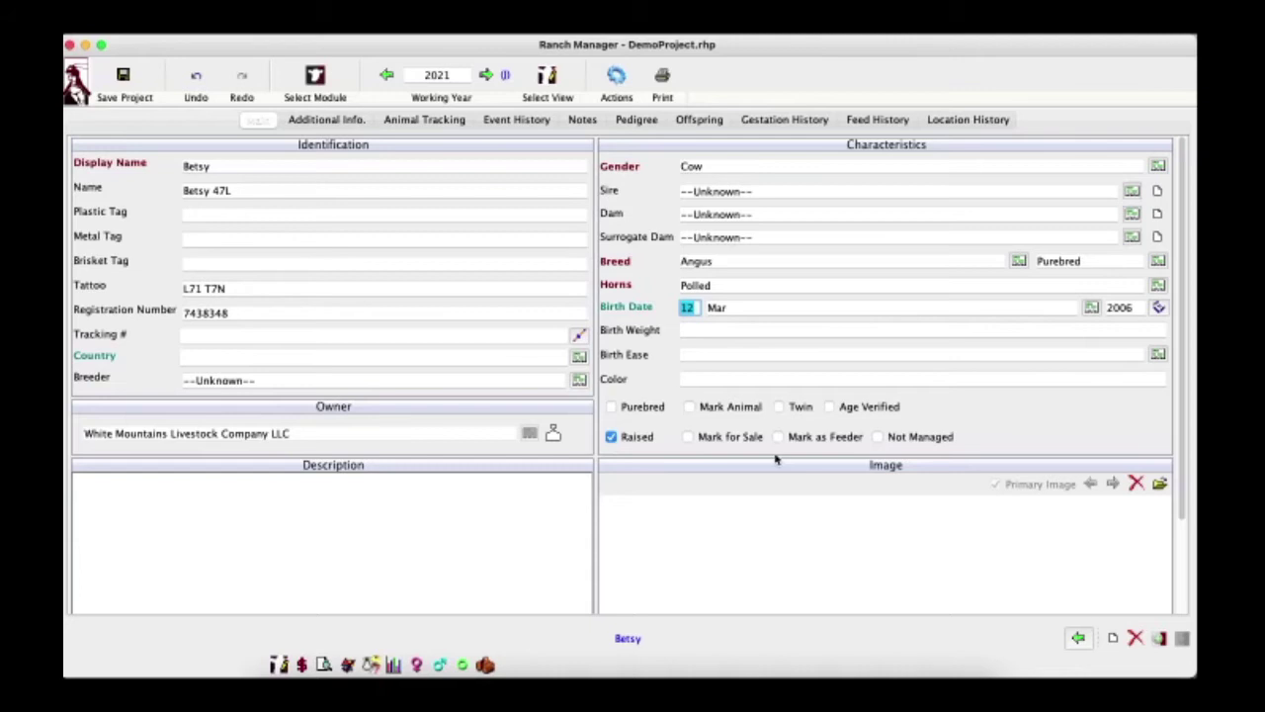
# Step: Clear the Sire and Dam fields in Betsy's record
pyautogui.click(754, 196)
pyautogui.press('BackSpace')
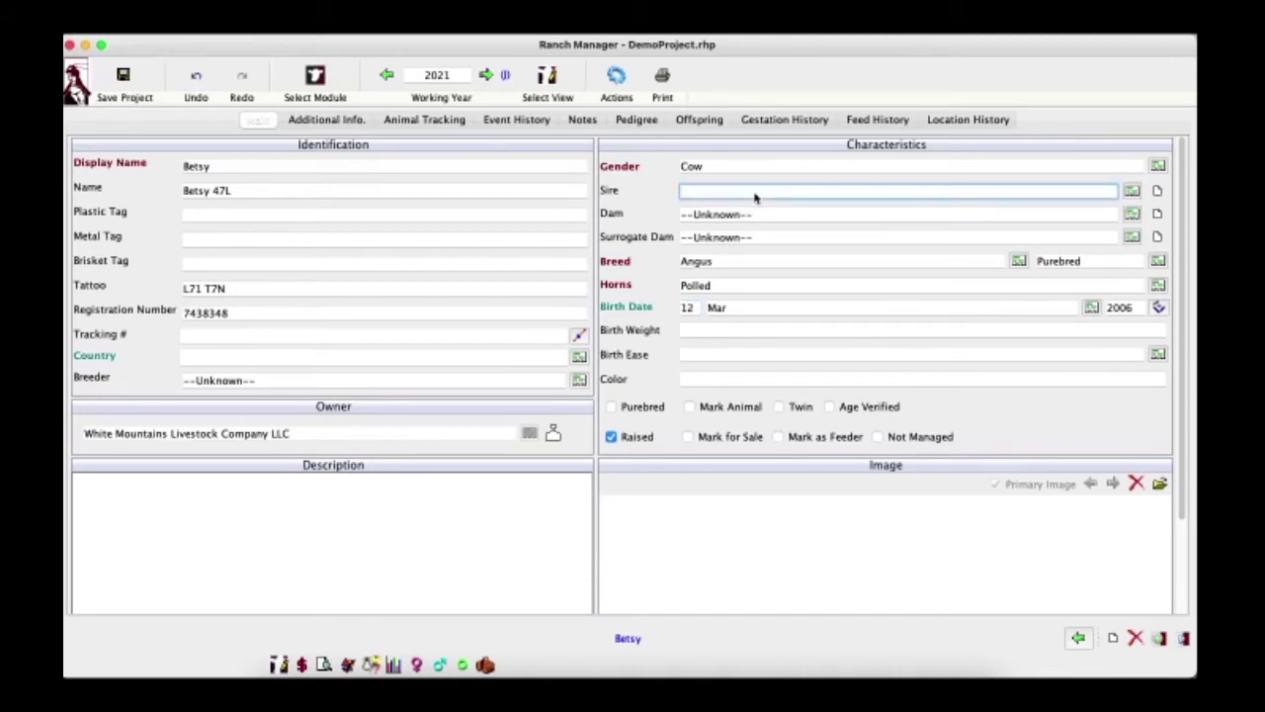
pyautogui.press('Tab')
pyautogui.press('BackSpace')
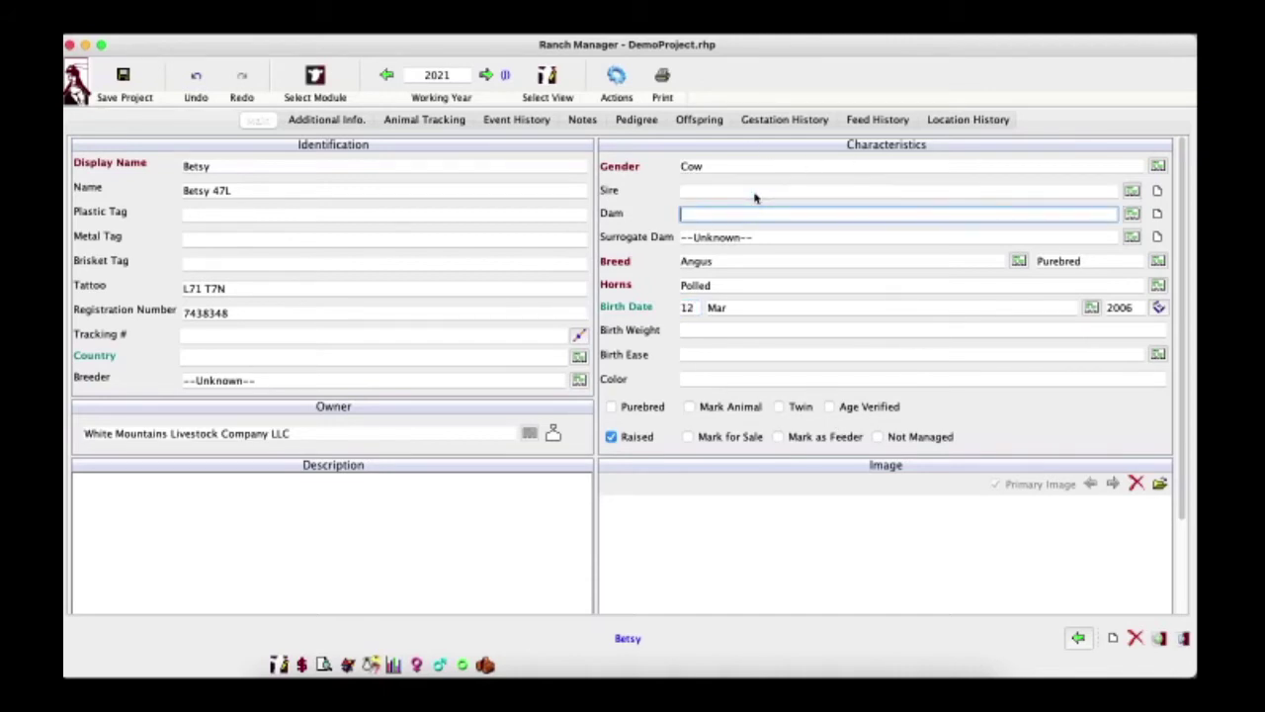
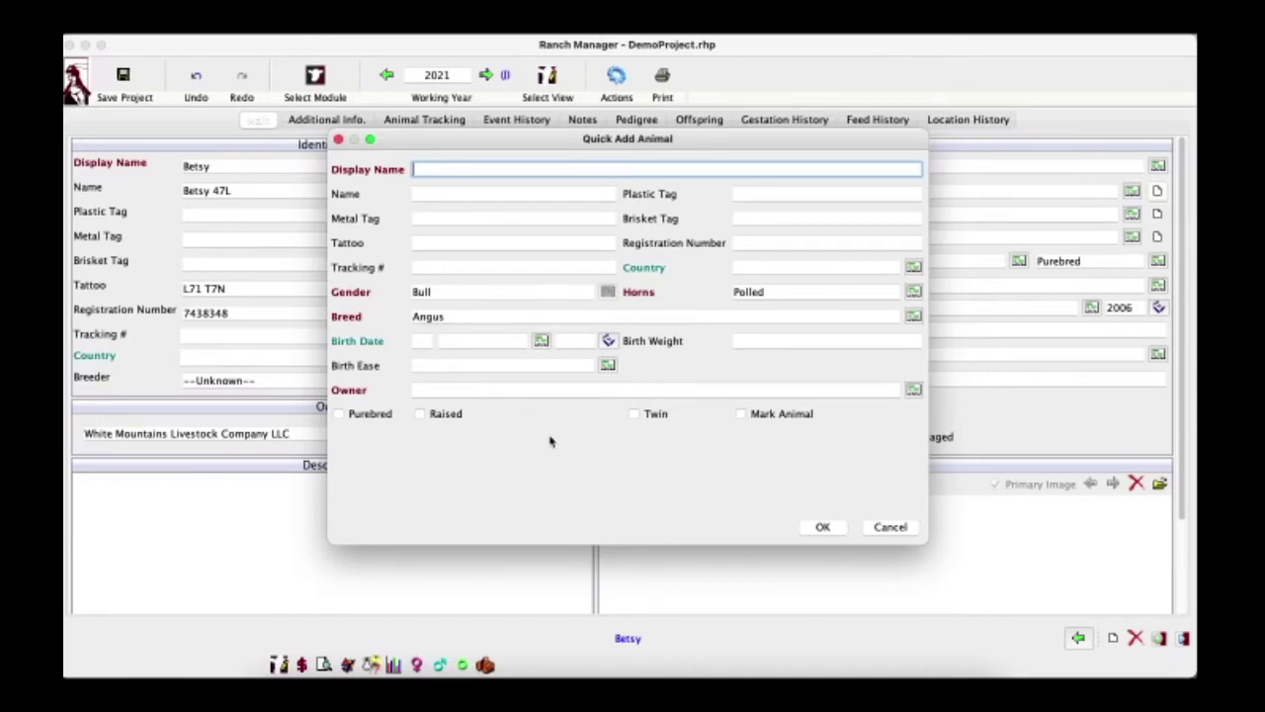
# Step: Add a bull with the display name Texus T and owner Unknown as Betsy's sire
pyautogui.write('Texus T')
pyautogui.press('Tab')
pyautogui.press('Tab')
pyautogui.press('Tab')
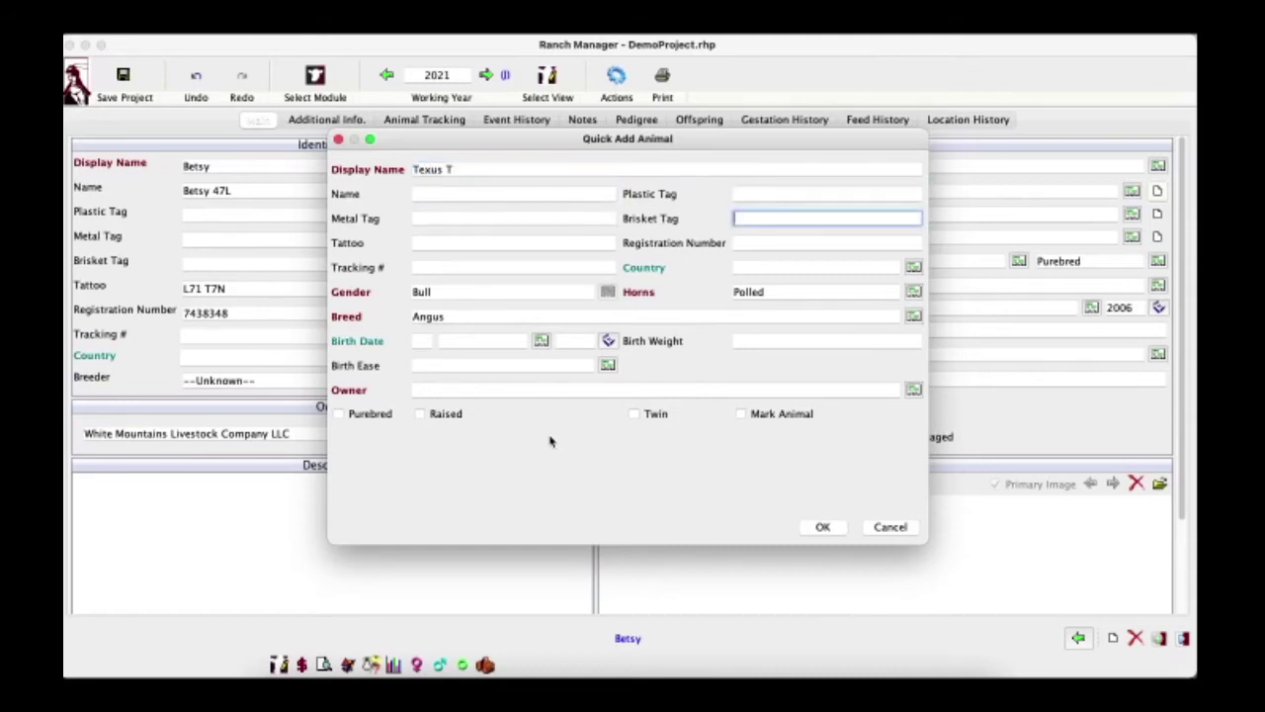
pyautogui.press('Tab')
pyautogui.press('Tab')
pyautogui.press('Tab')
pyautogui.press('Tab')
pyautogui.press('Tab')
pyautogui.press('Tab')
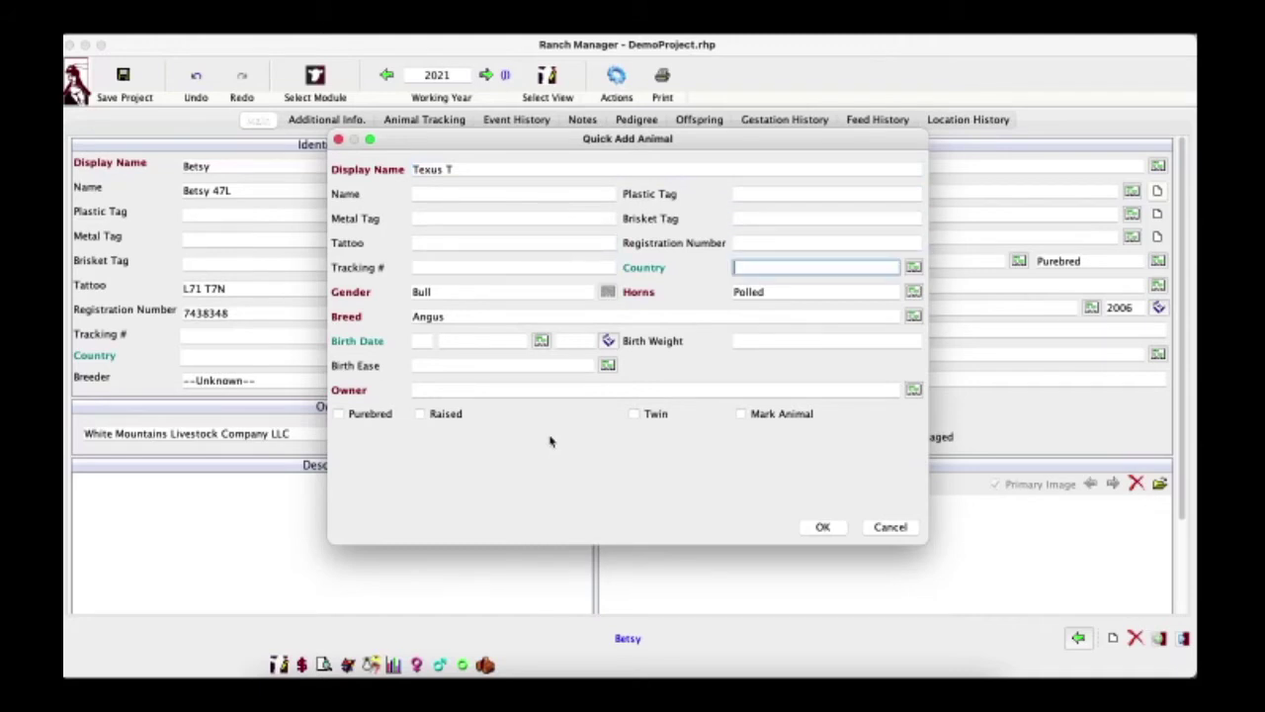
pyautogui.press('Tab')
pyautogui.press('Tab')
pyautogui.press('Tab')
pyautogui.press('Tab')
pyautogui.press('Tab')
pyautogui.press('Tab')
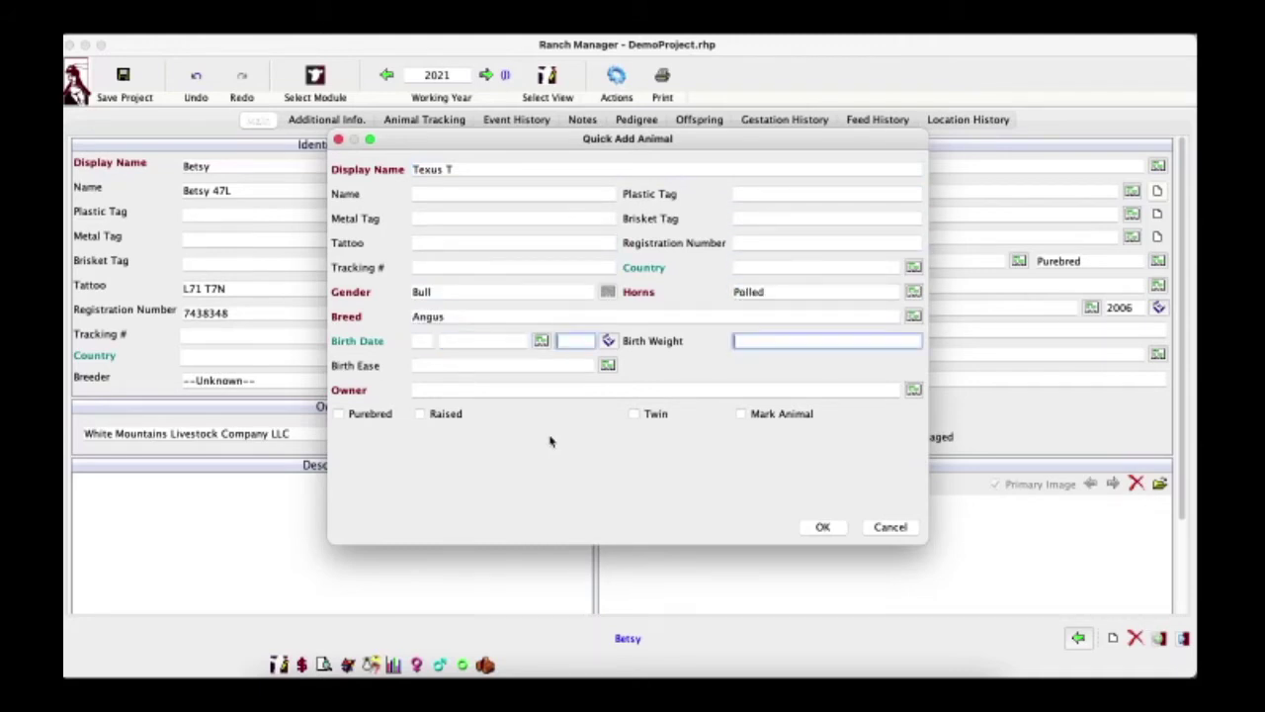
pyautogui.press('Tab')
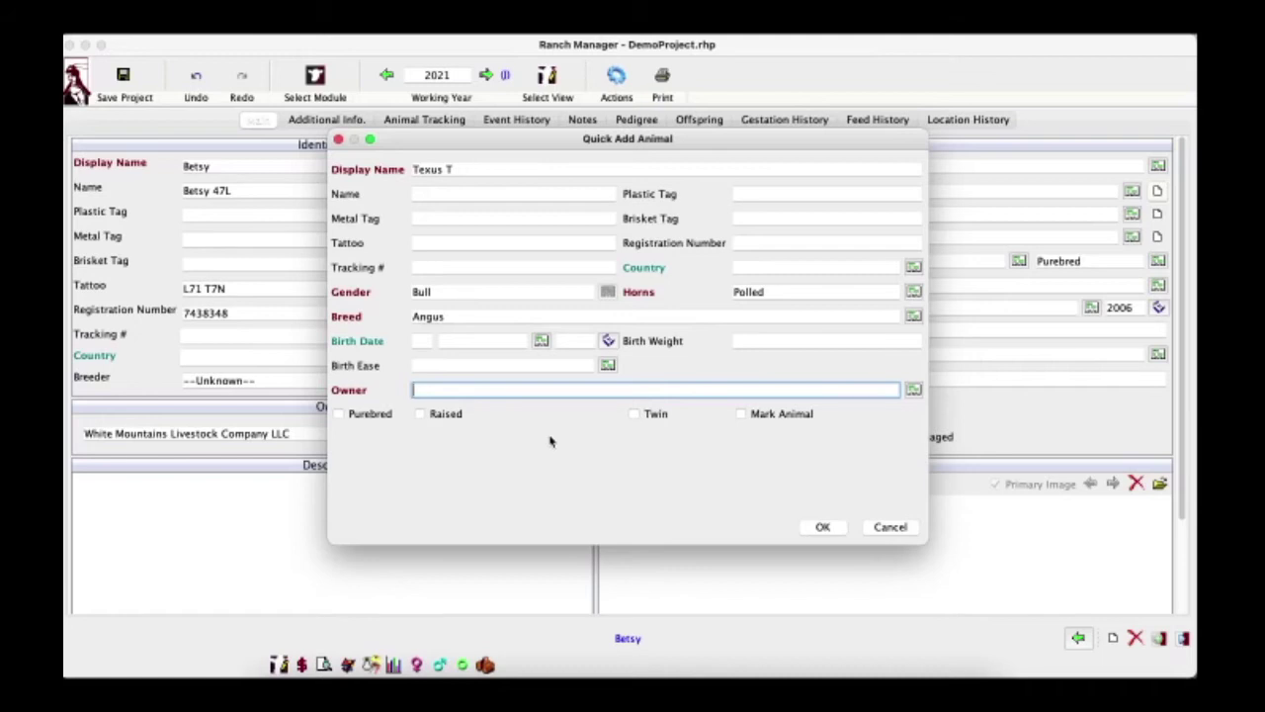
pyautogui.write('Unknown')
pyautogui.click(581, 296)
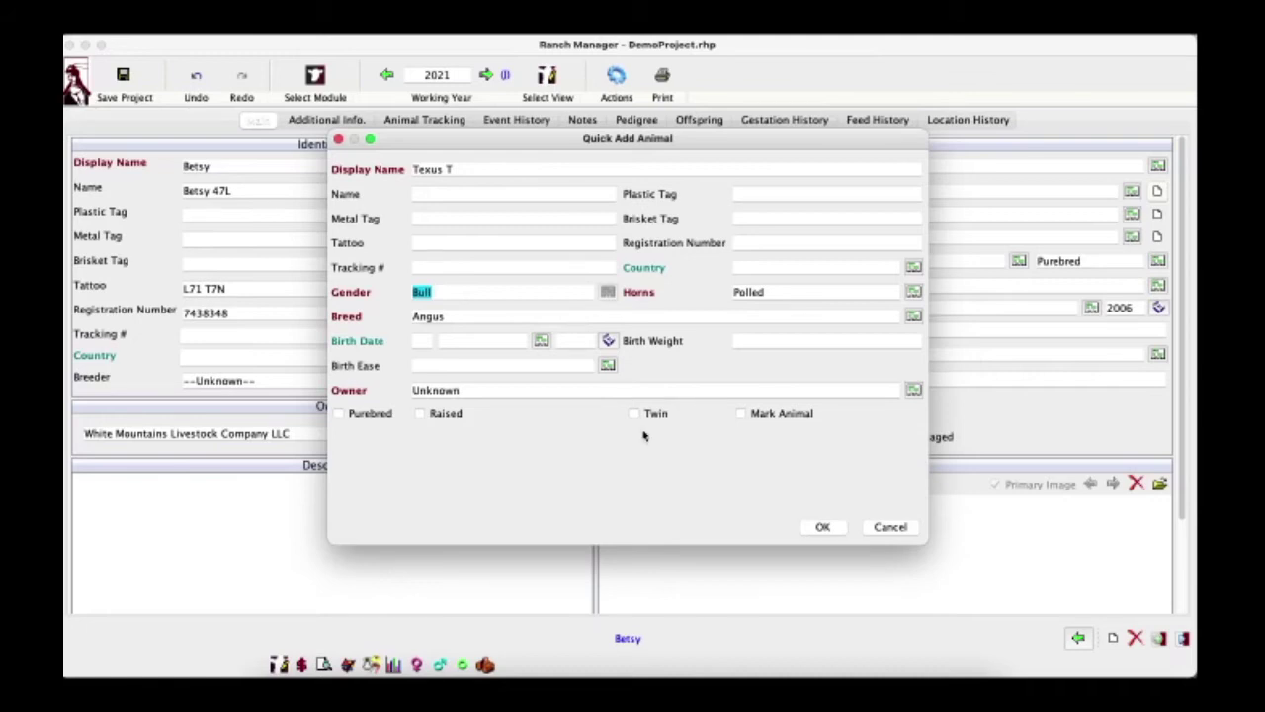
pyautogui.click(824, 526)
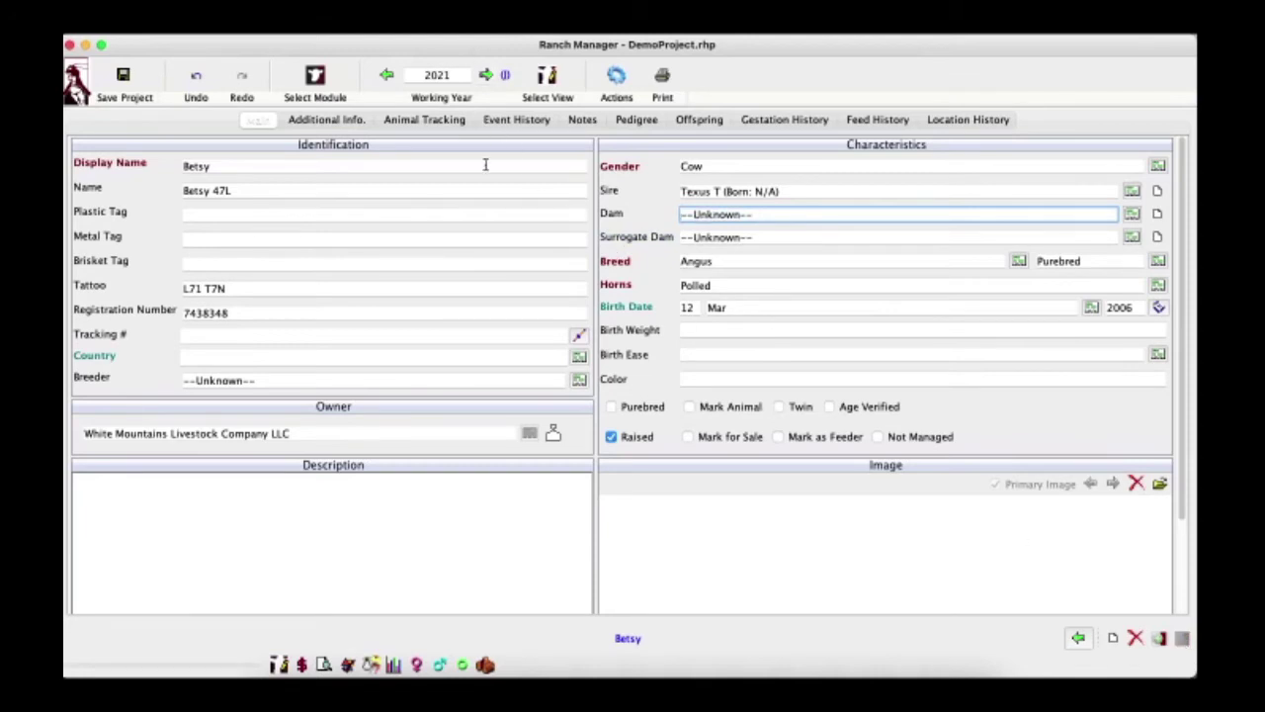
# Step: View Betsy's pedigree with different numbers of generations, from one up to six
pyautogui.moveTo(485, 165)
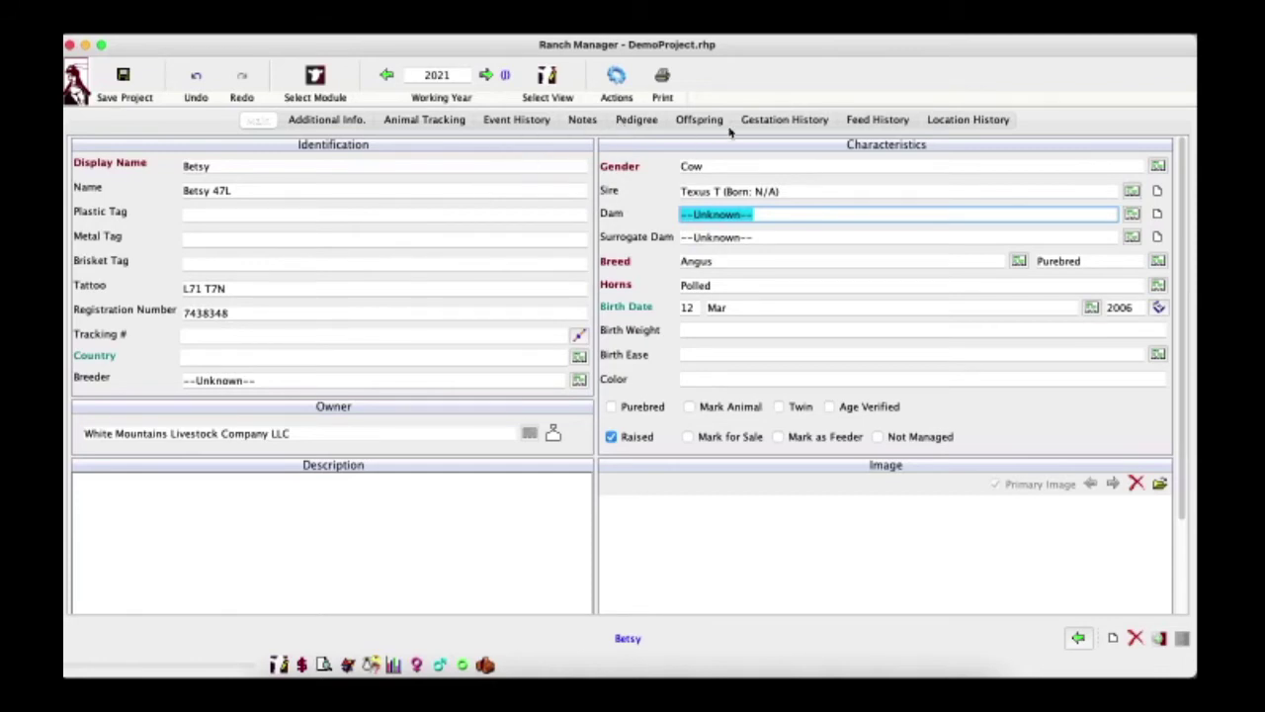
pyautogui.click(638, 121)
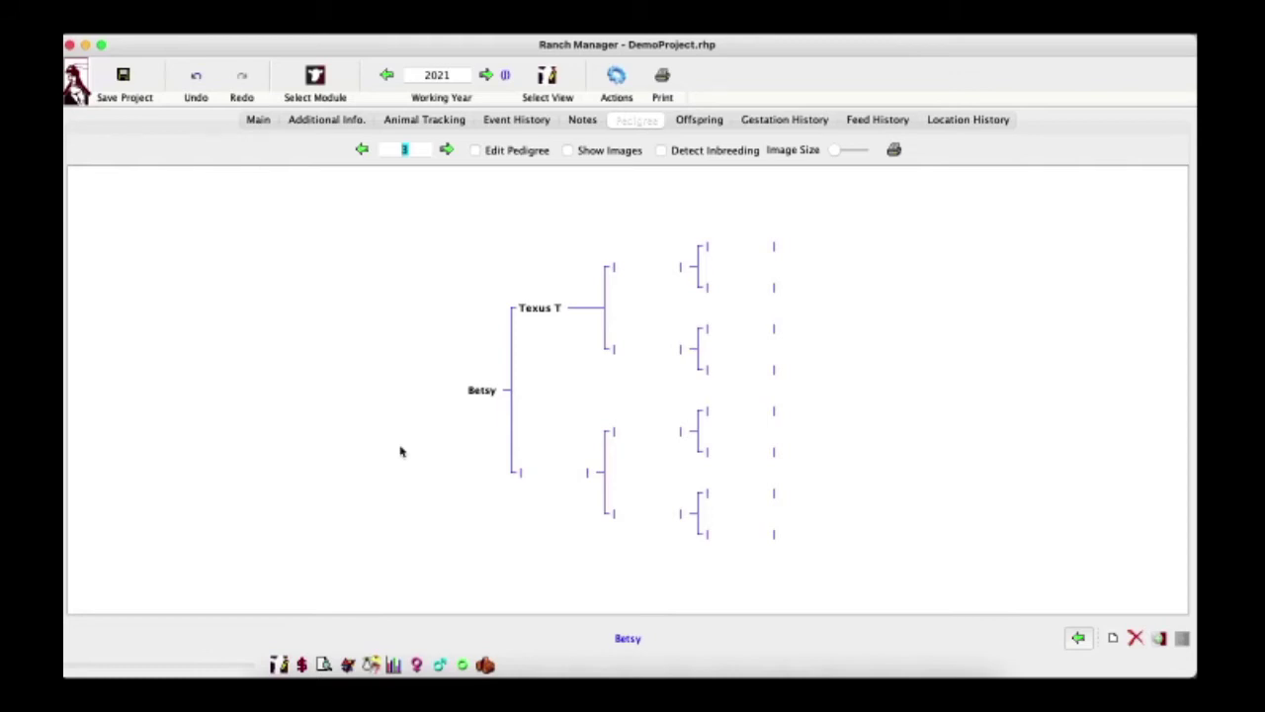
pyautogui.click(361, 149)
pyautogui.click(362, 149)
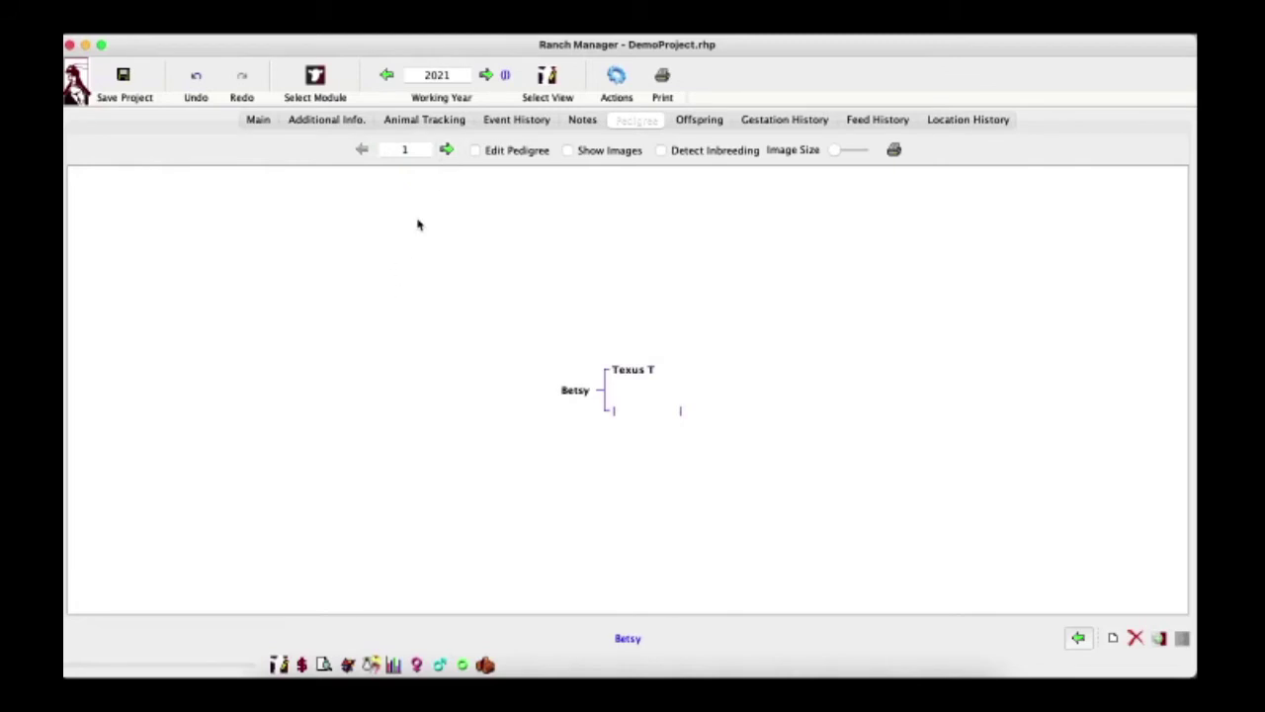
pyautogui.click(446, 149)
pyautogui.click(446, 149)
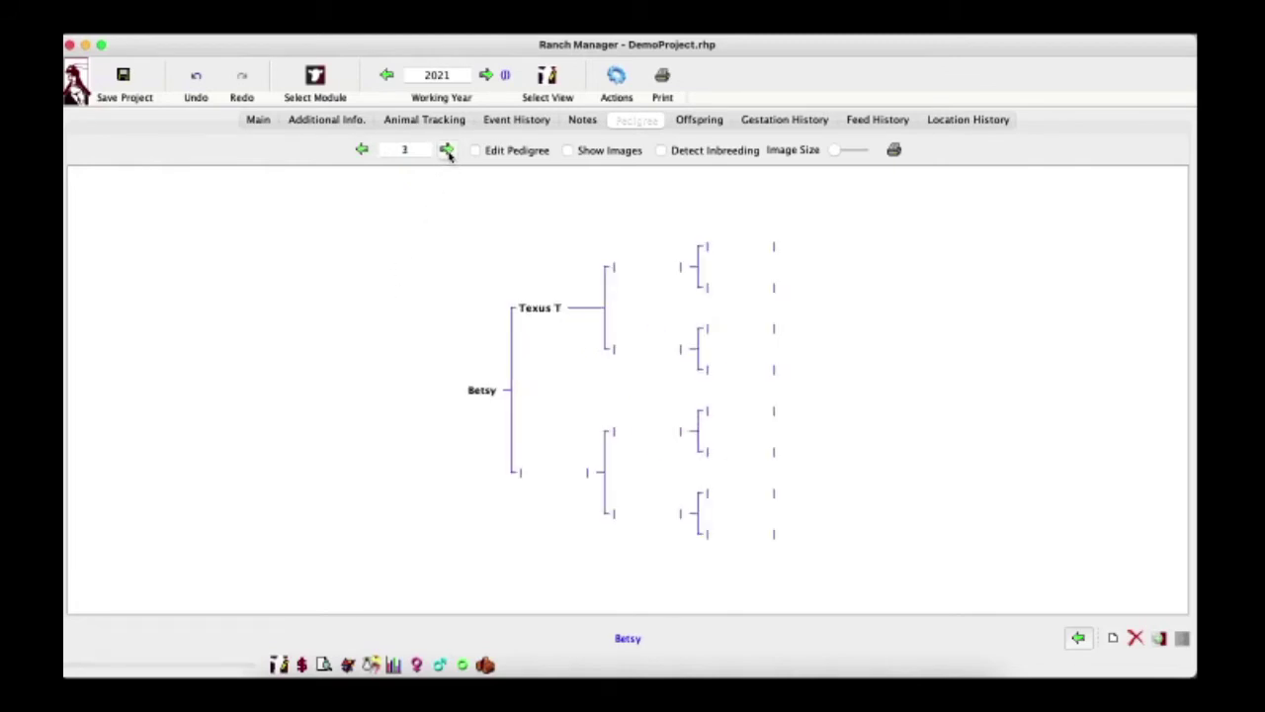
pyautogui.click(446, 154)
pyautogui.click(446, 153)
pyautogui.click(446, 153)
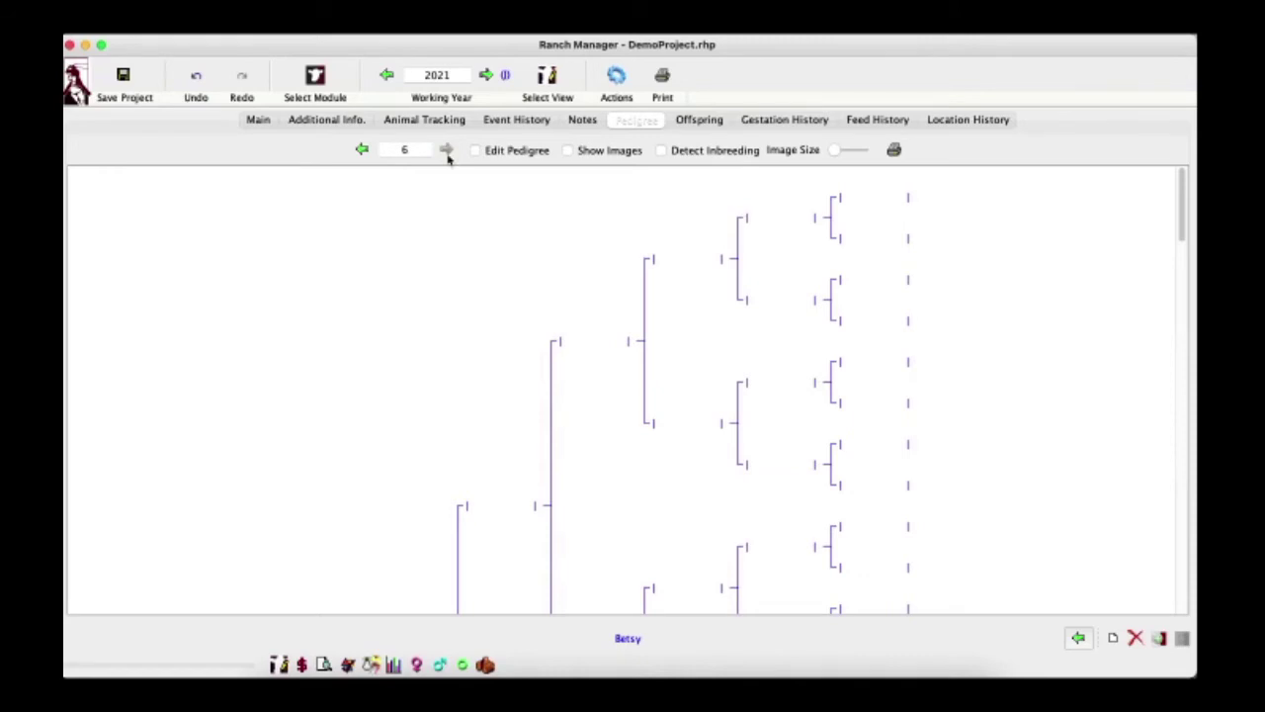
pyautogui.scroll(-3, 393, 365)
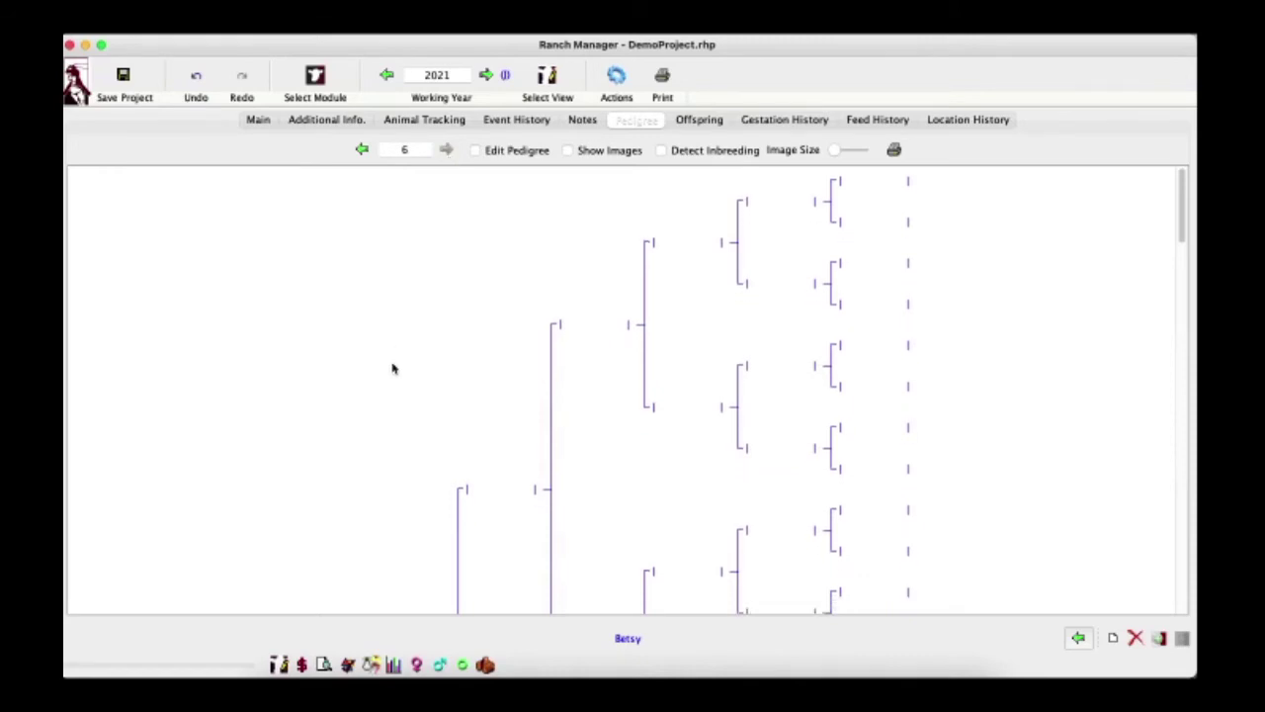
# Step: Reduce Betsy's pedigree display to two generations
pyautogui.click(362, 151)
pyautogui.click(362, 150)
pyautogui.click(363, 150)
pyautogui.click(363, 151)
pyautogui.click(363, 151)
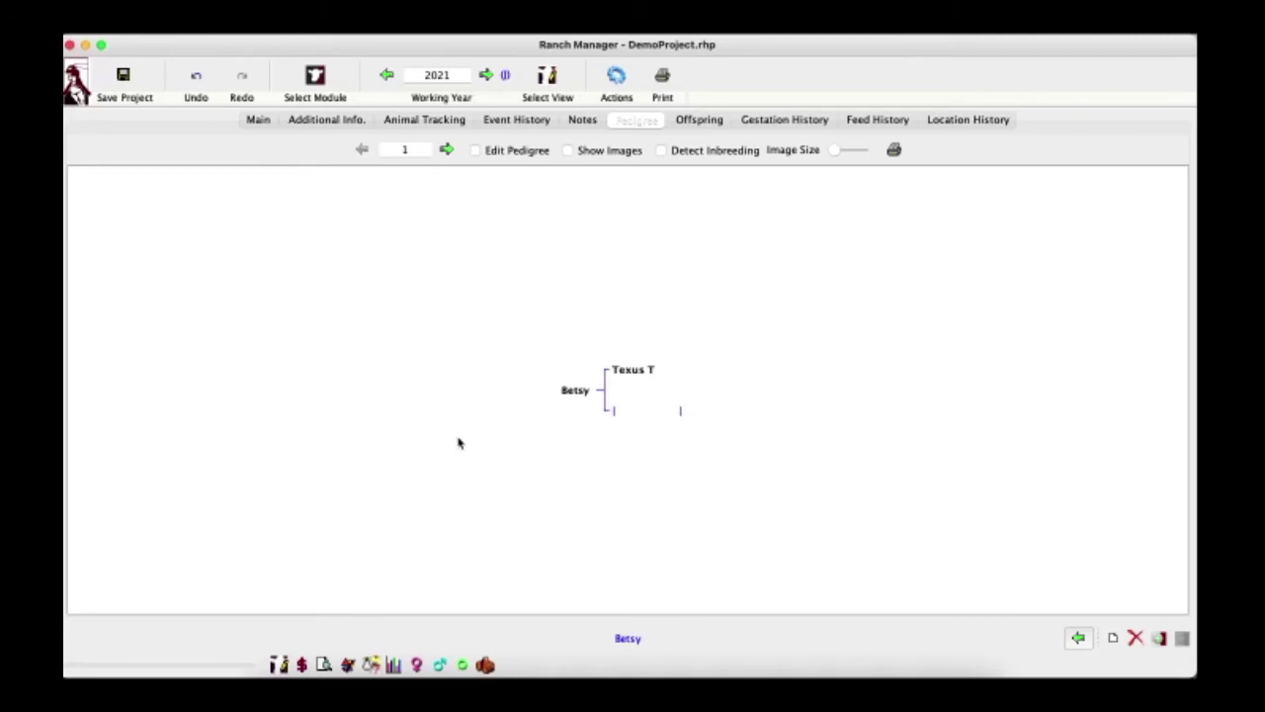
pyautogui.click(446, 150)
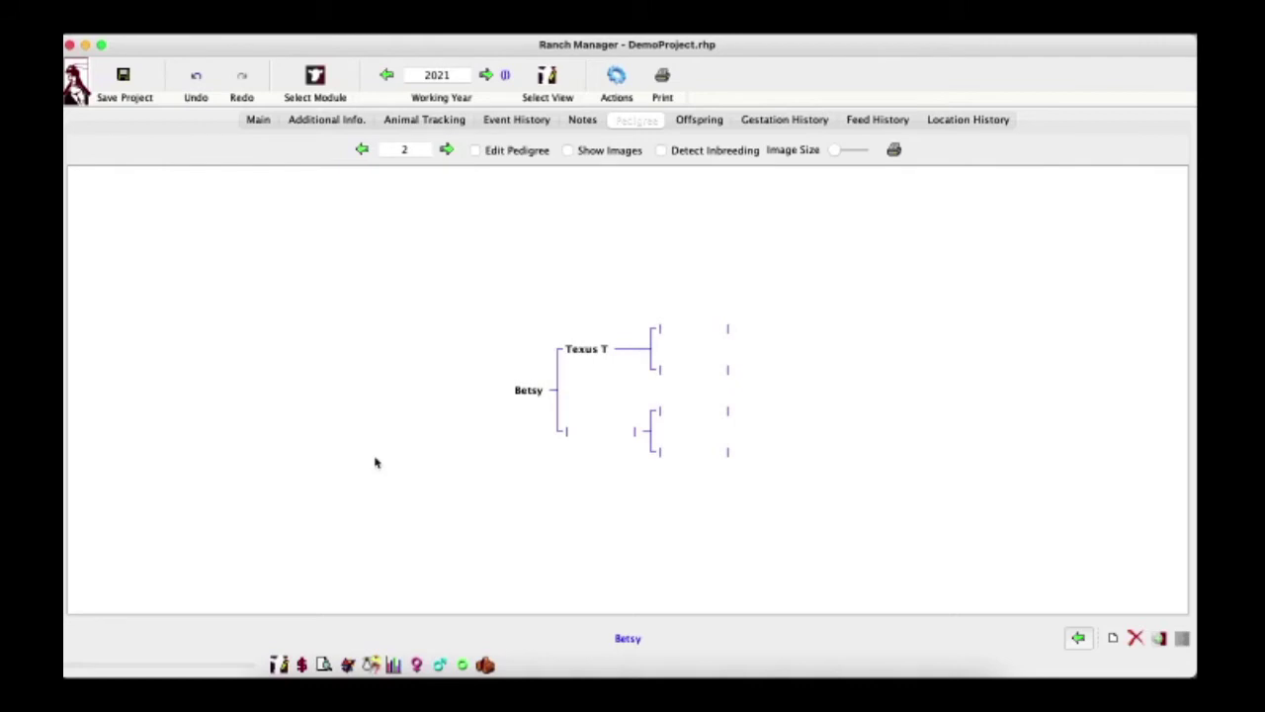
# Step: Add a new cow named Samantha XL in the pedigree as Betsy's dam, with birth date 18 Jun 2003 and owner Unknown
pyautogui.click(475, 151)
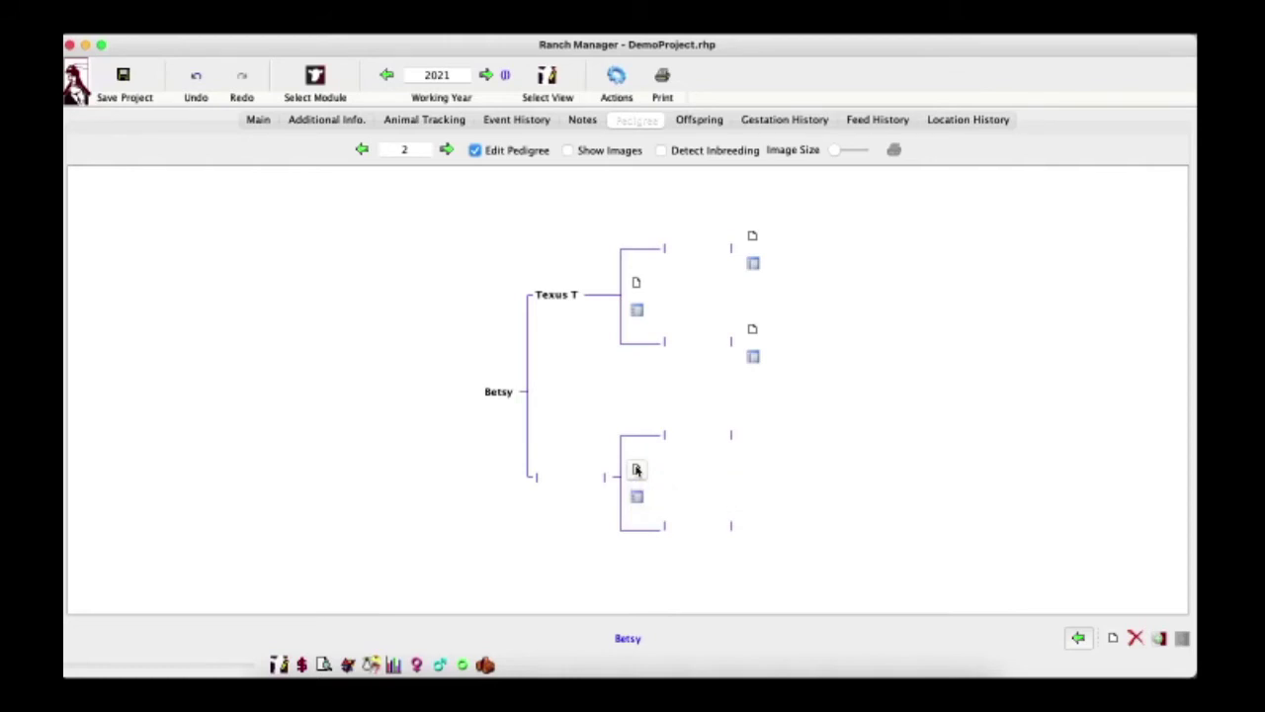
pyautogui.click(636, 471)
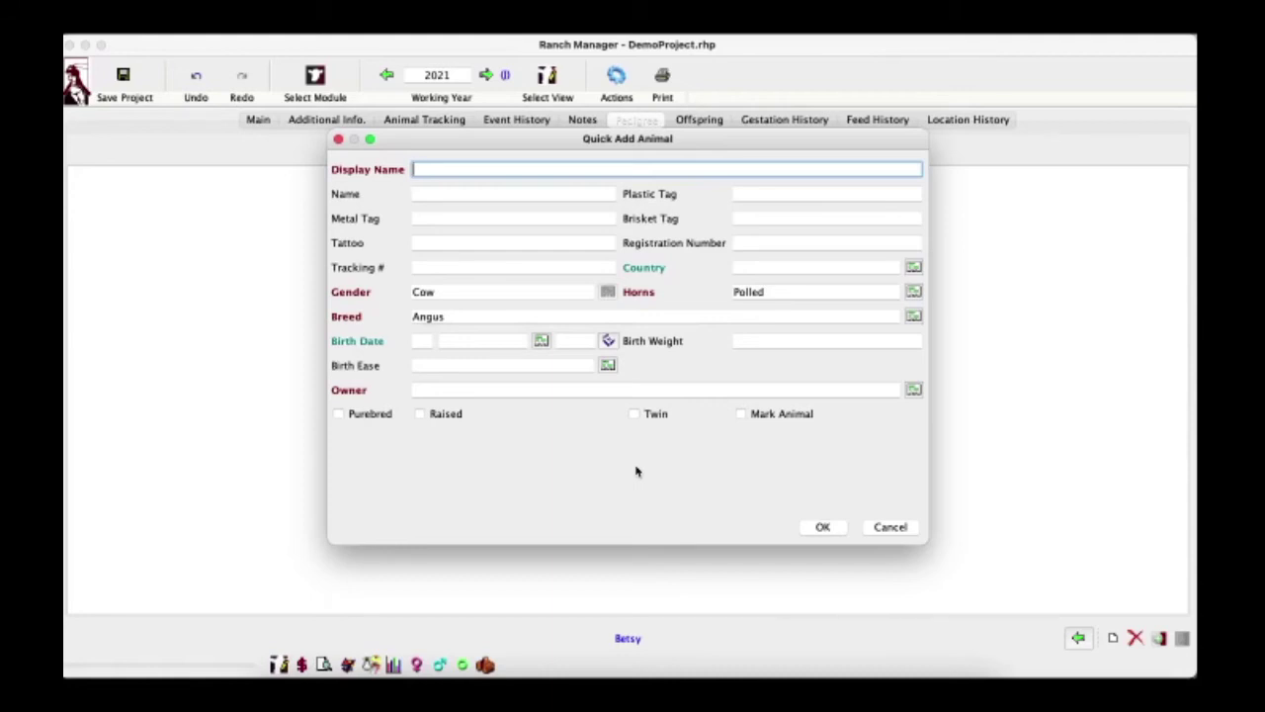
pyautogui.write('Samantha XL')
pyautogui.click(424, 340)
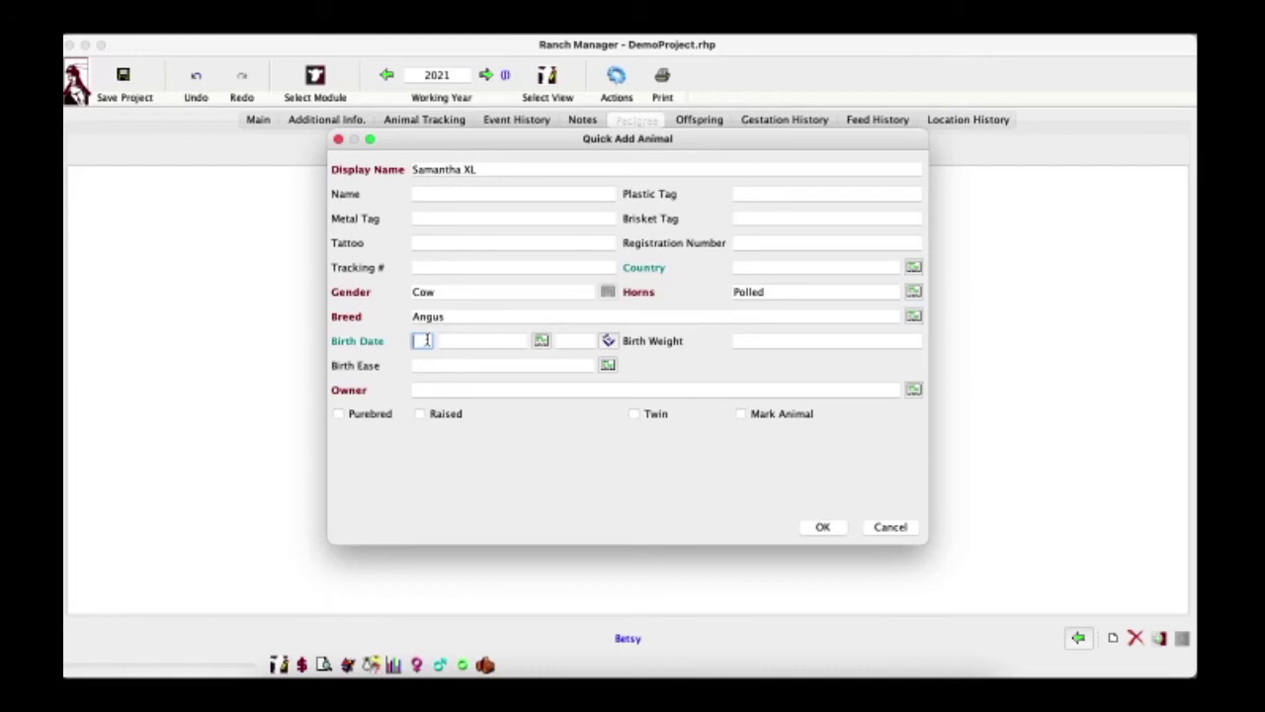
pyautogui.write('18 Jun ')
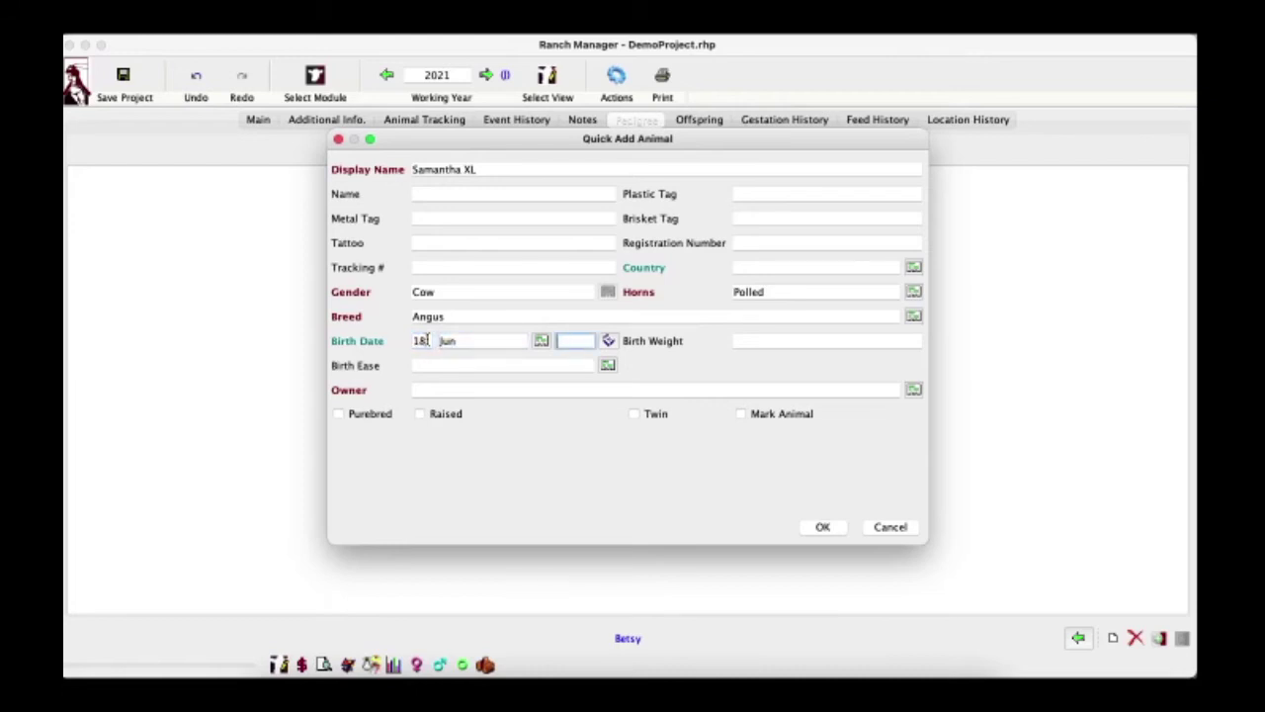
pyautogui.write('2003')
pyautogui.click(431, 390)
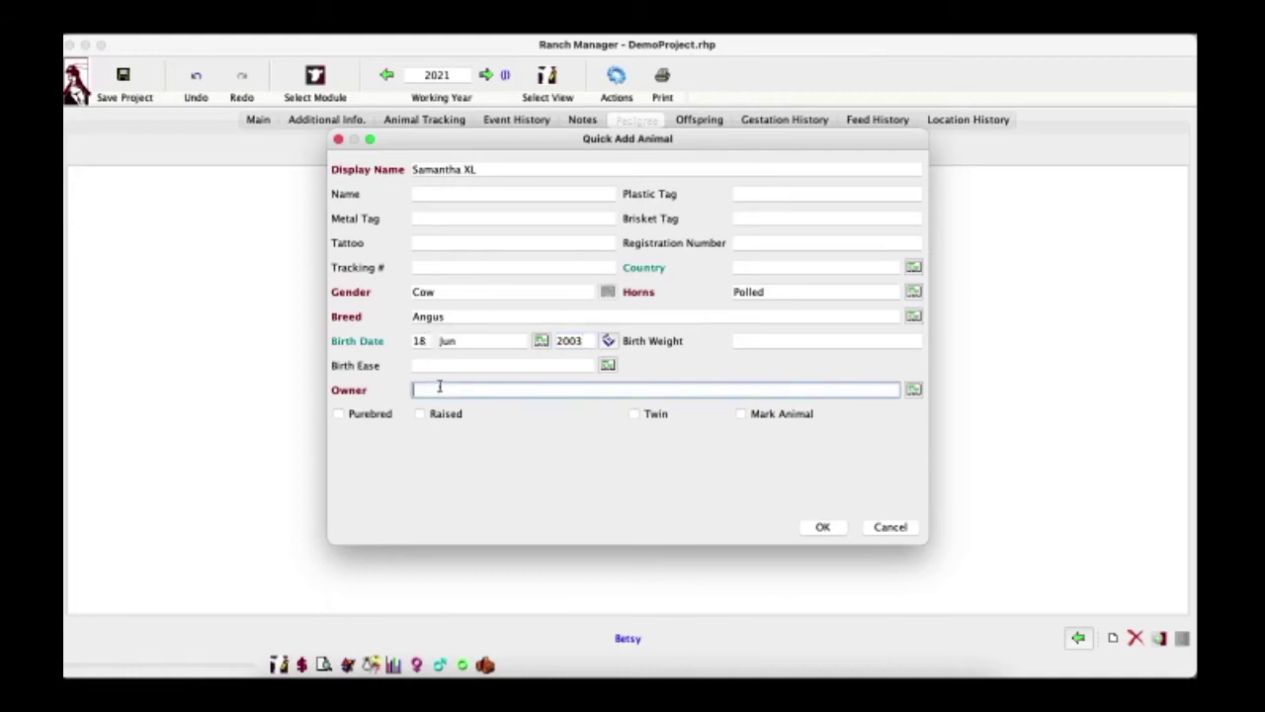
pyautogui.write('Unknown')
pyautogui.click(822, 529)
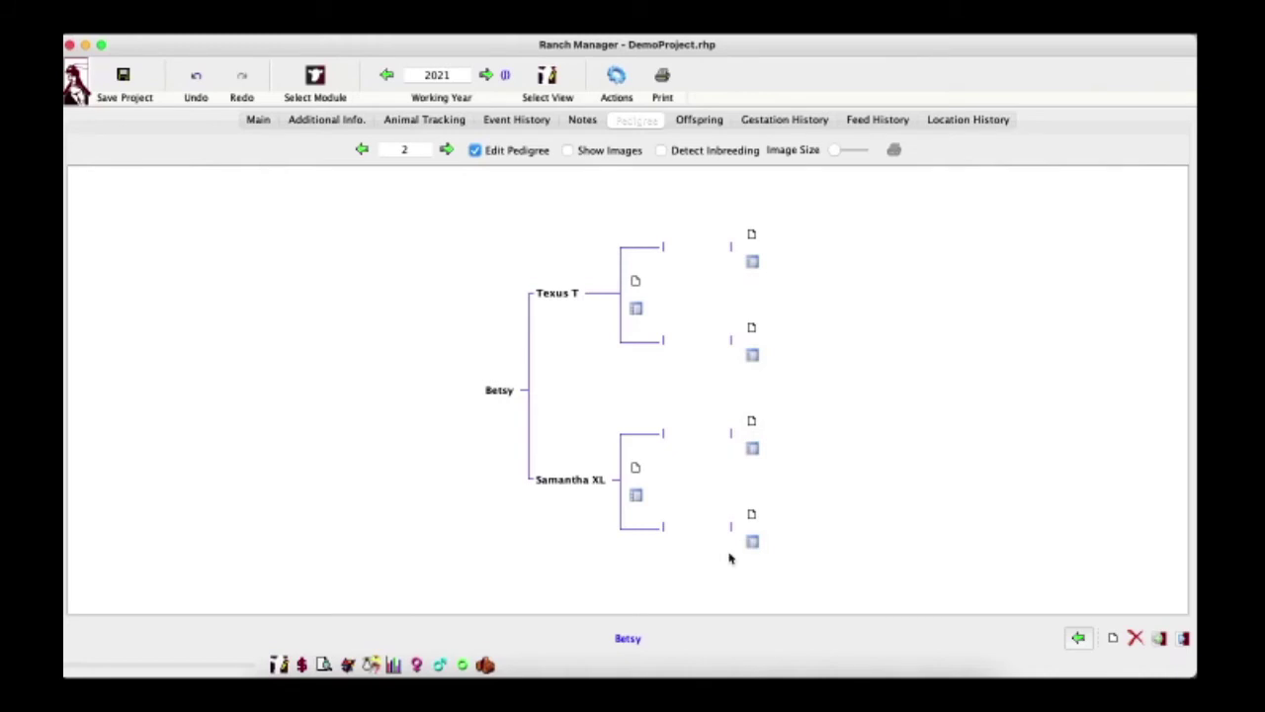
# Step: Assign the existing bull Texus T as Samantha XL's sire and check the pedigree for inbreeding
pyautogui.click(758, 451)
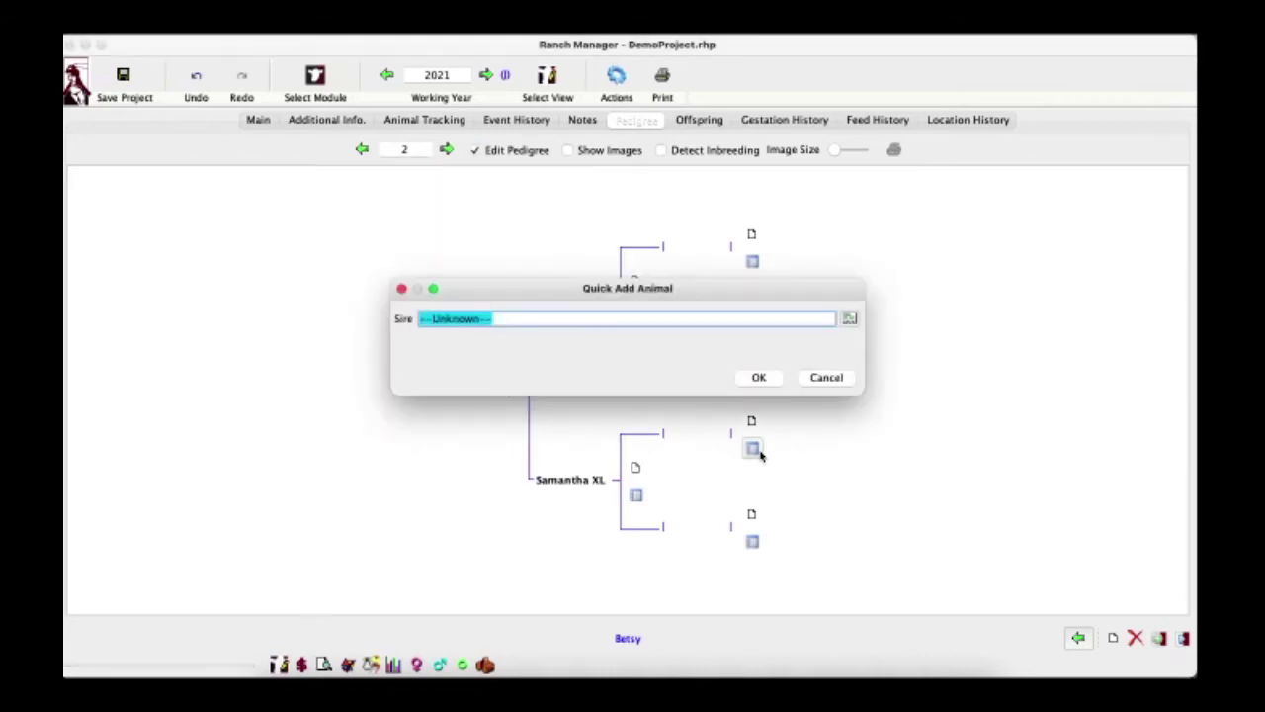
pyautogui.click(848, 318)
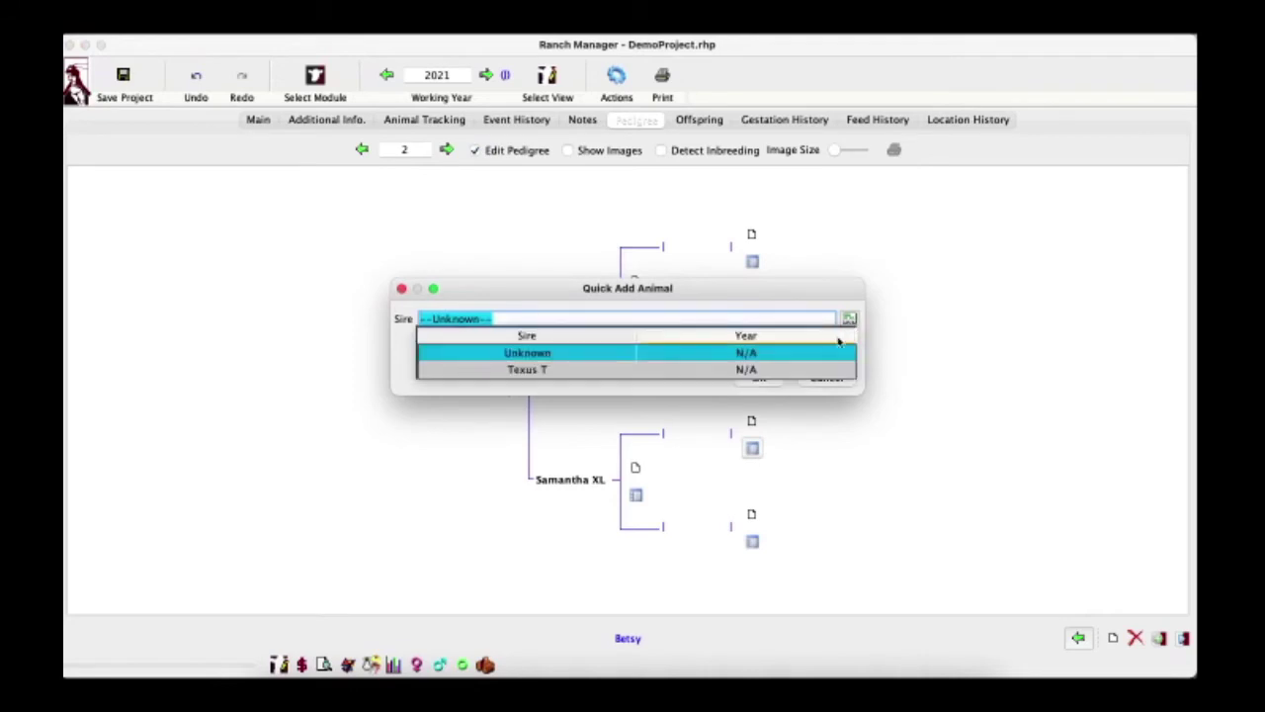
pyautogui.click(797, 368)
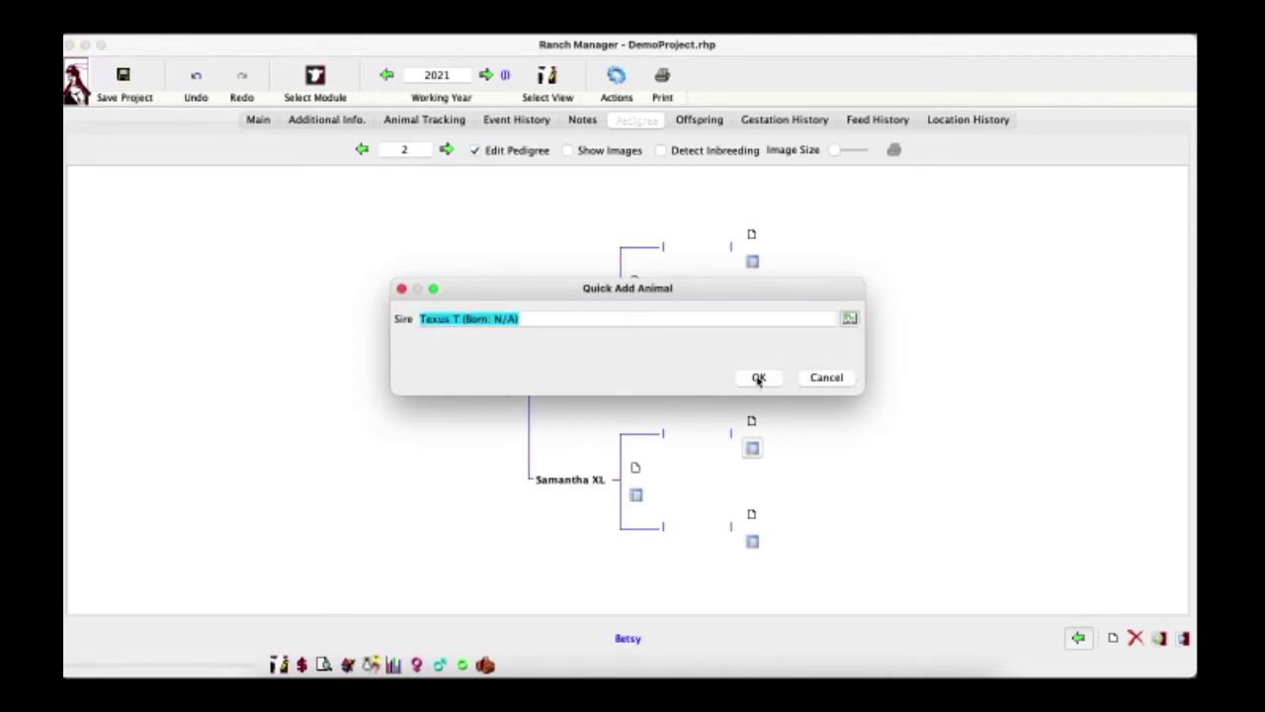
pyautogui.click(758, 377)
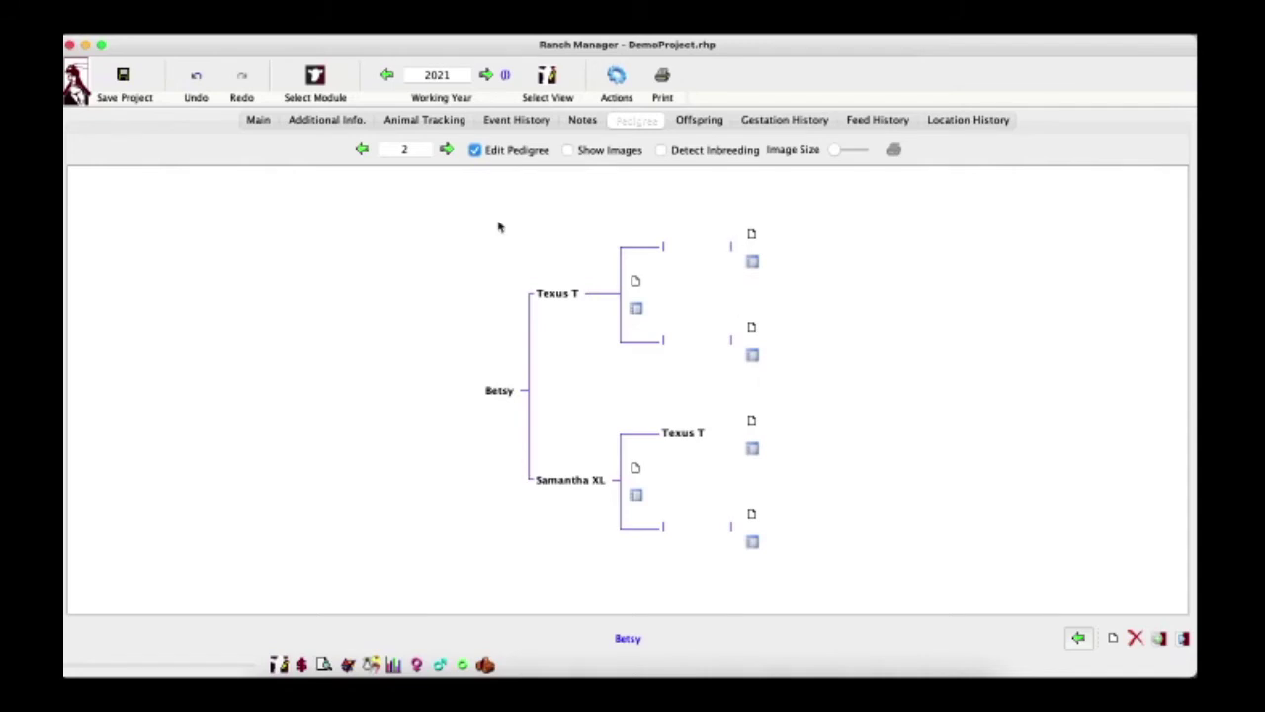
pyautogui.click(476, 151)
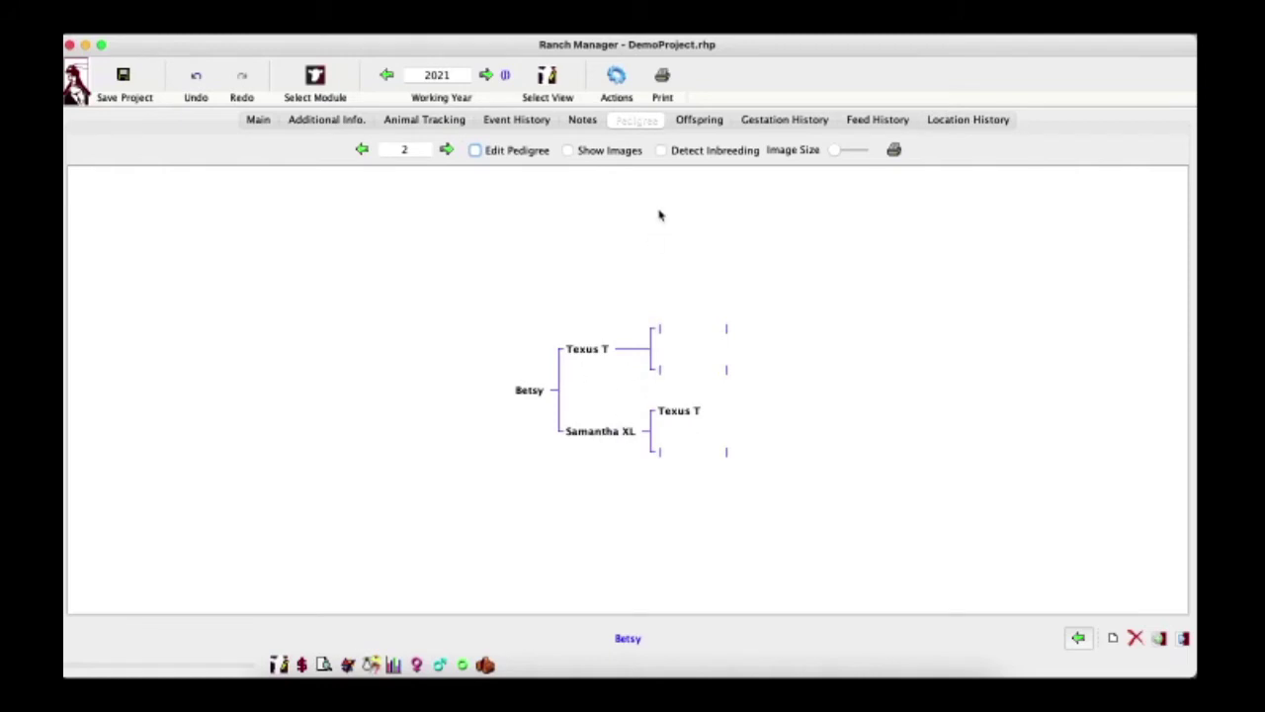
pyautogui.click(661, 150)
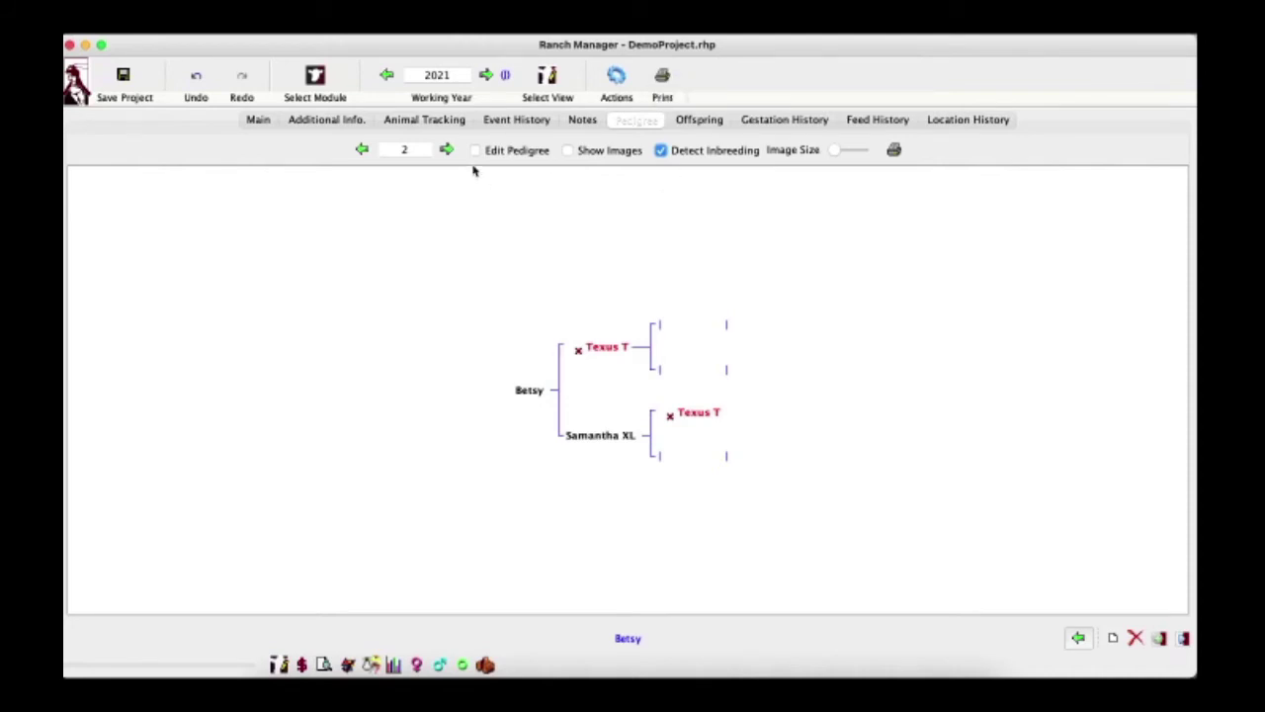
pyautogui.click(662, 150)
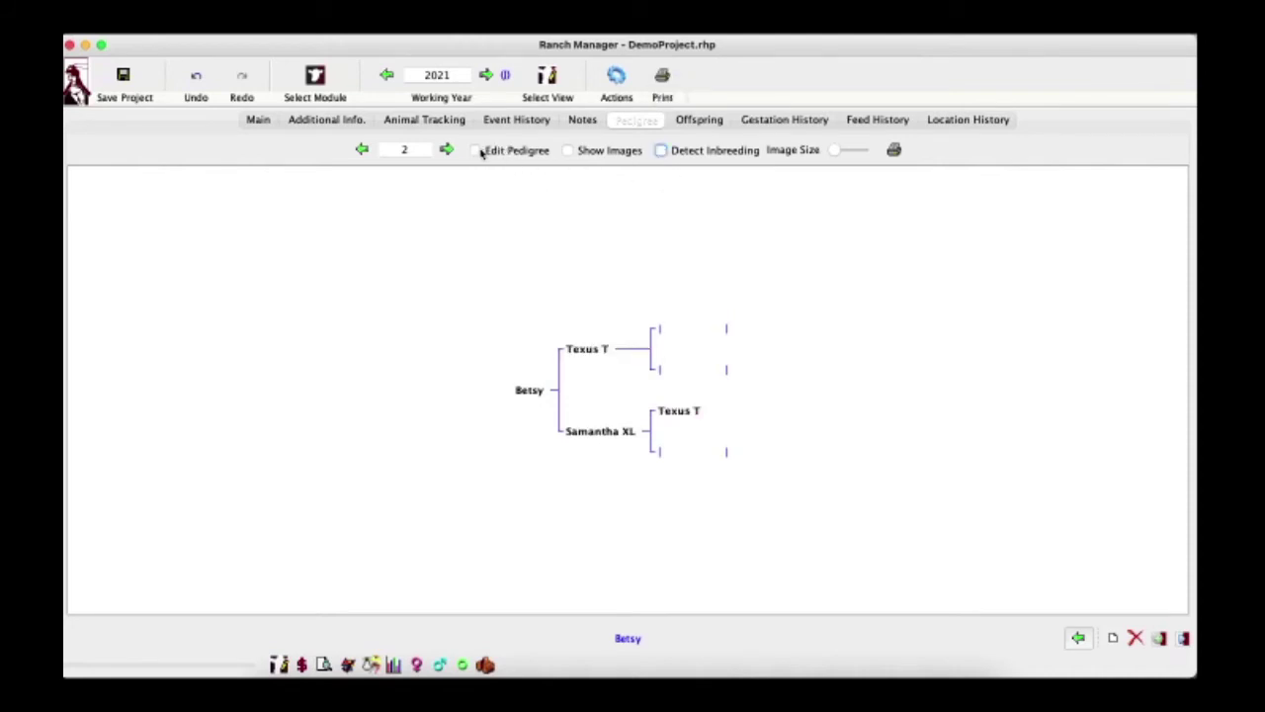
# Step: Reset Samantha XL's sire to Unknown, leave pedigree editing and turn on inbreeding detection
pyautogui.click(476, 150)
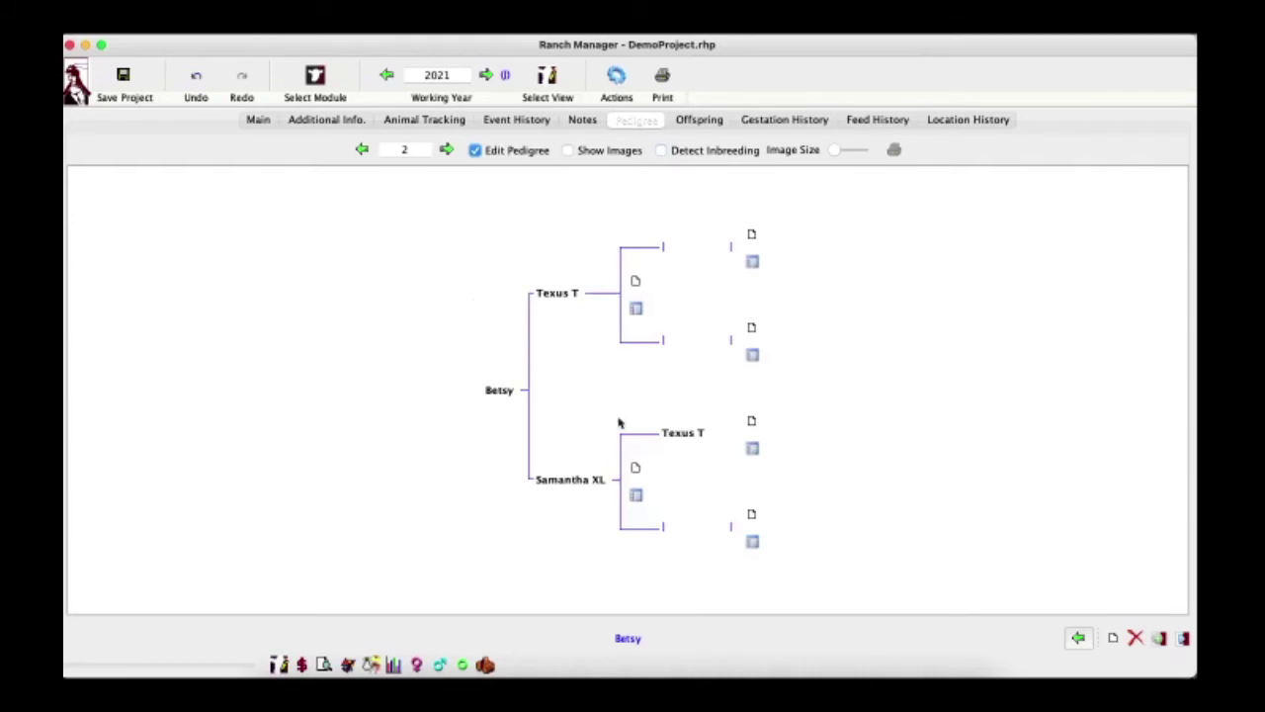
pyautogui.click(752, 449)
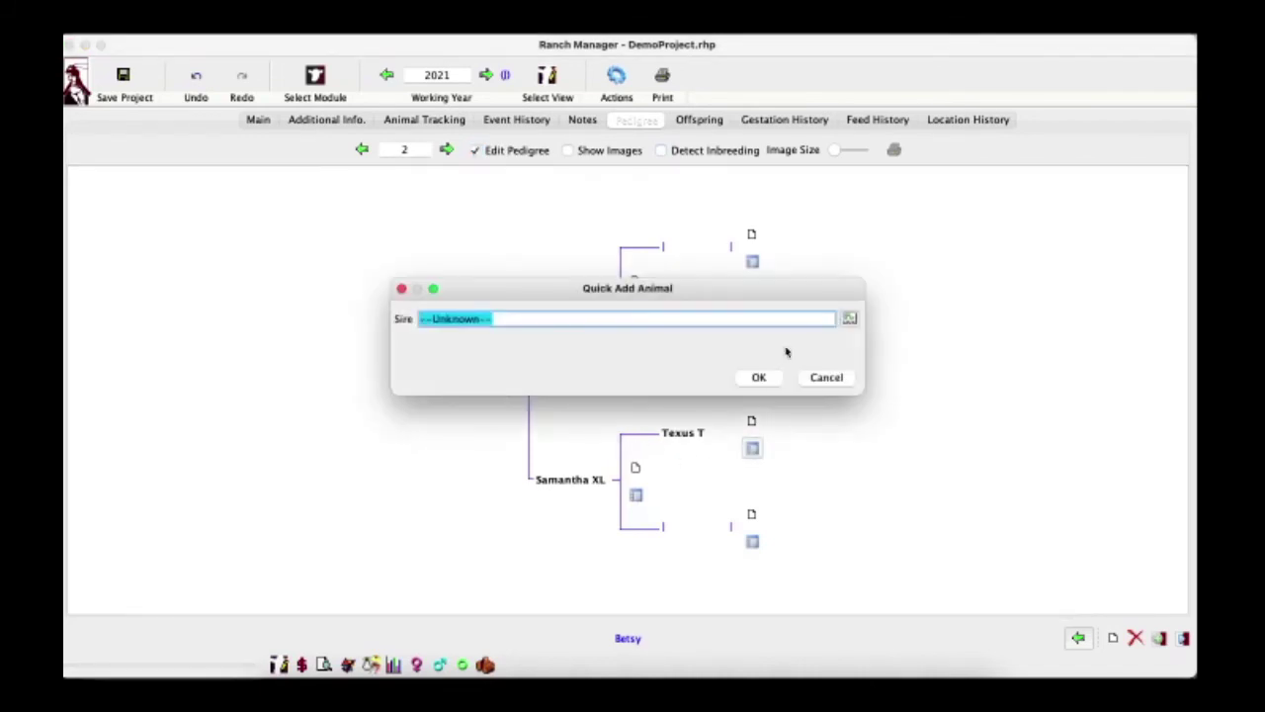
pyautogui.click(759, 378)
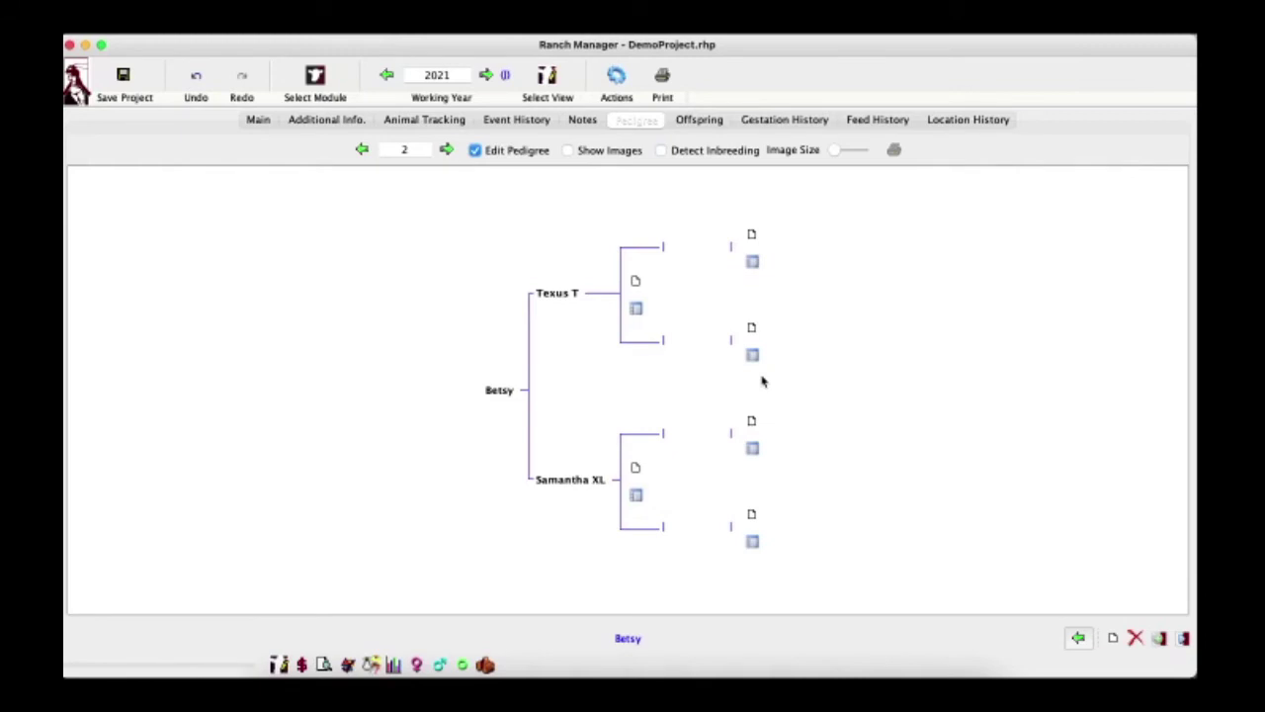
pyautogui.click(496, 154)
pyautogui.click(696, 152)
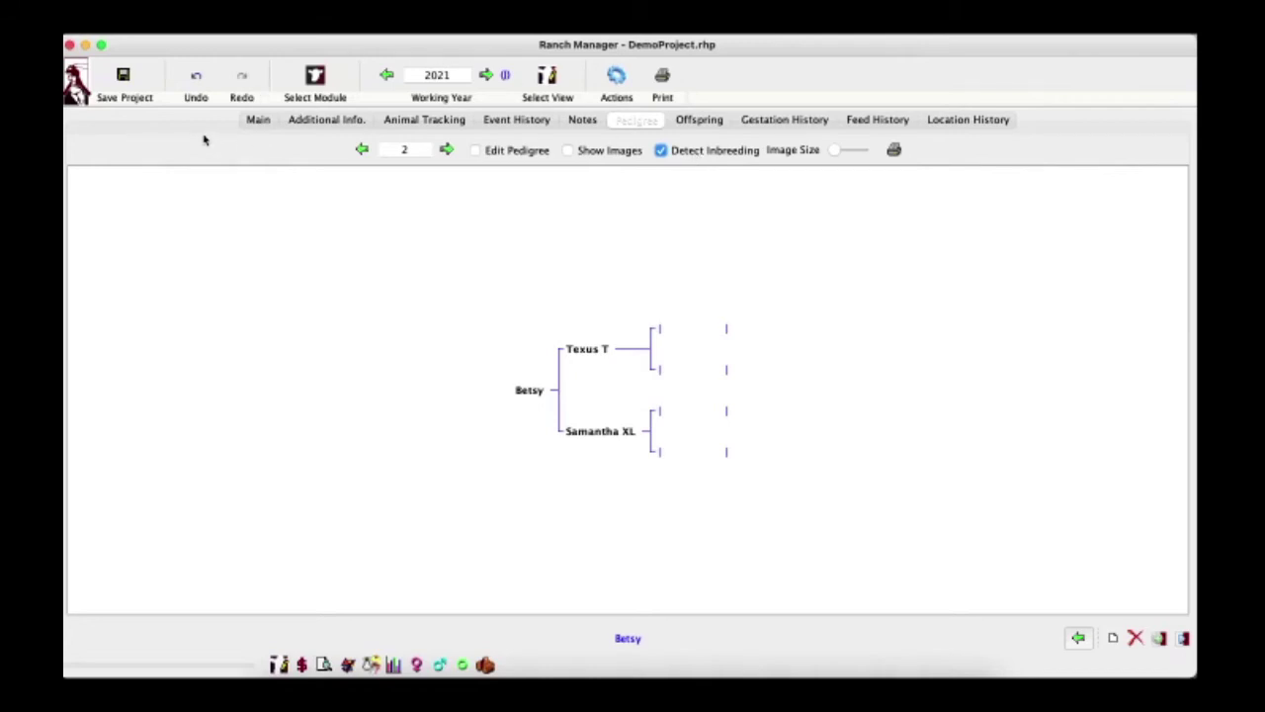
# Step: Review Betsy's main record and open a blank record for a new animal
pyautogui.click(265, 120)
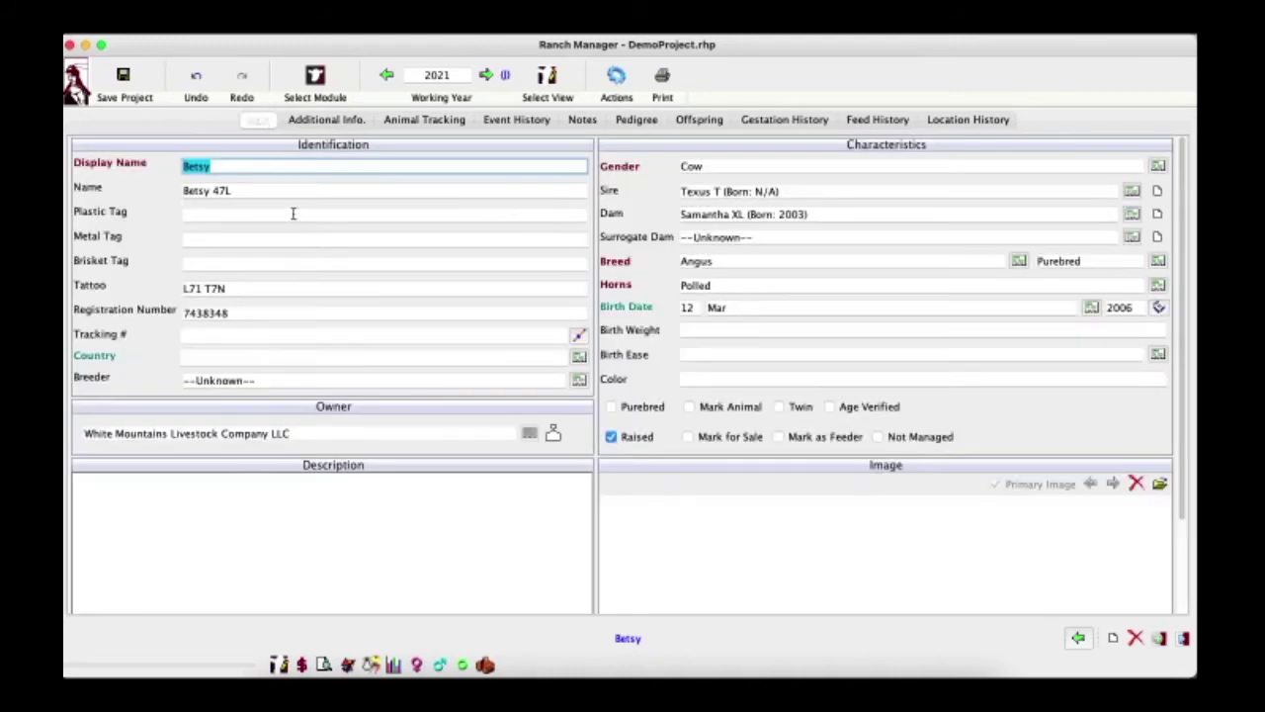
pyautogui.moveTo(312, 340)
pyautogui.click(1112, 639)
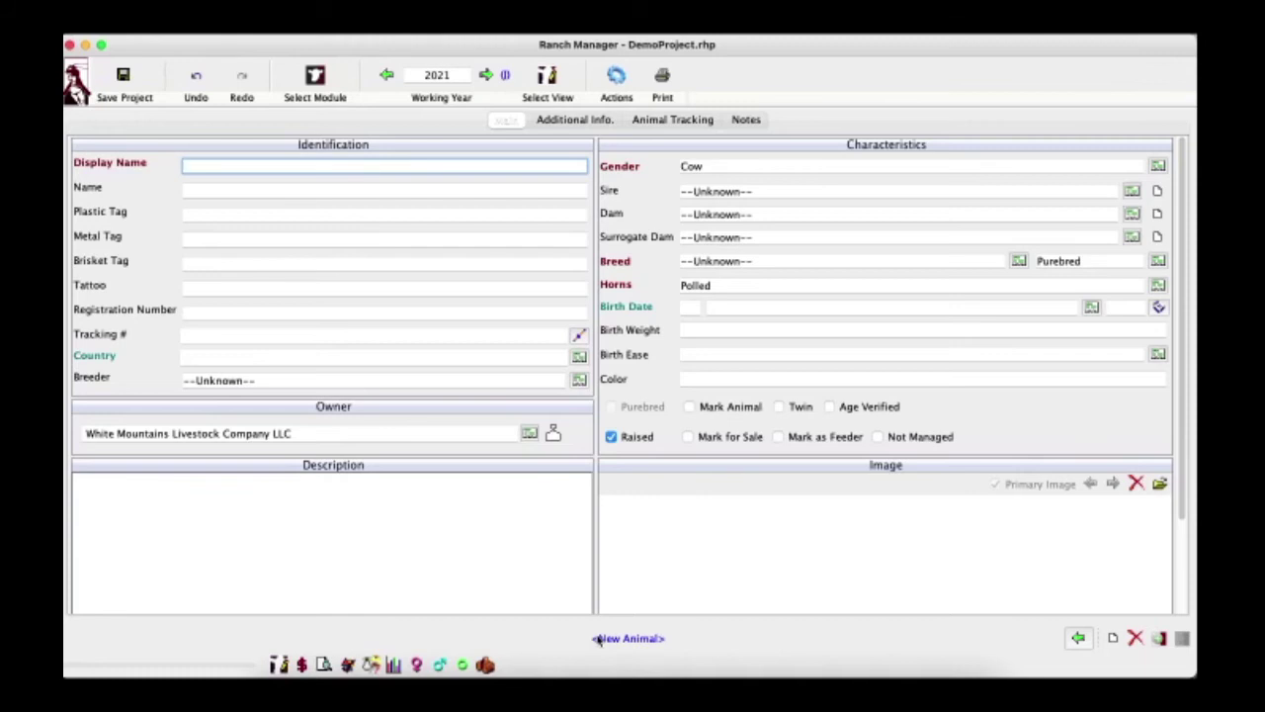
# Step: Show the list of cows and set the working year to 2006
pyautogui.click(414, 668)
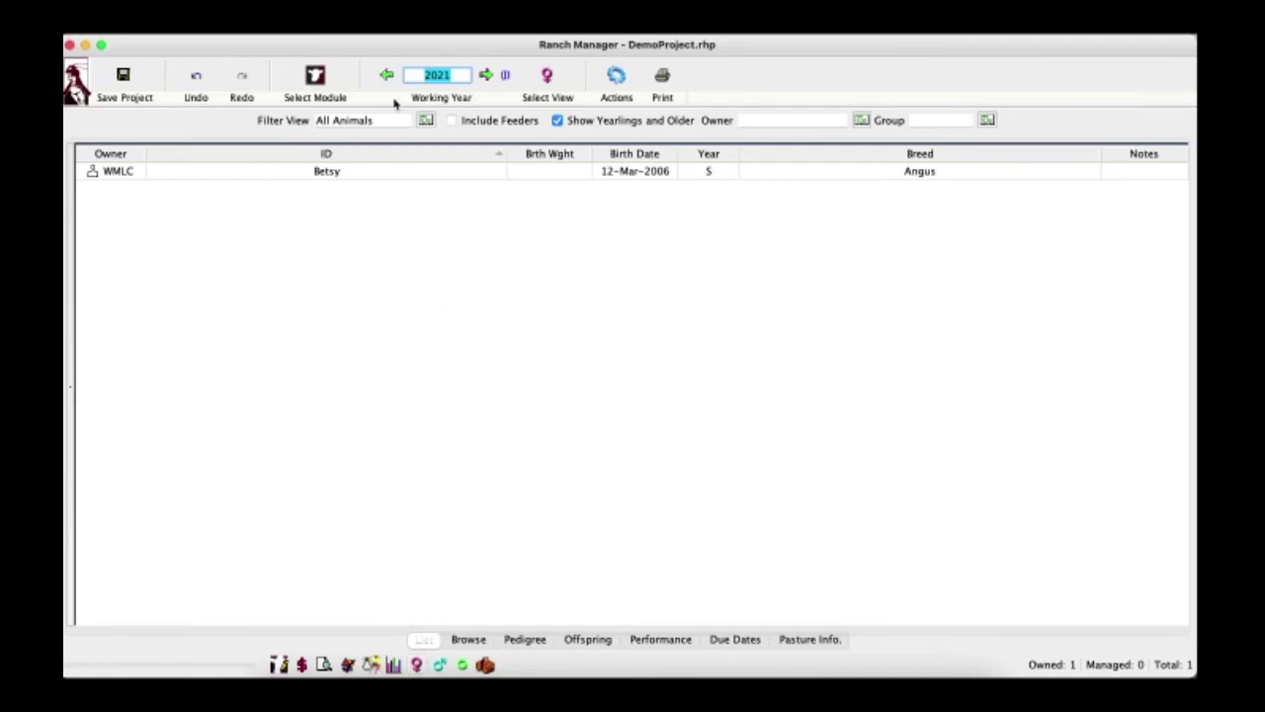
pyautogui.moveTo(404, 81)
pyautogui.write('2006')
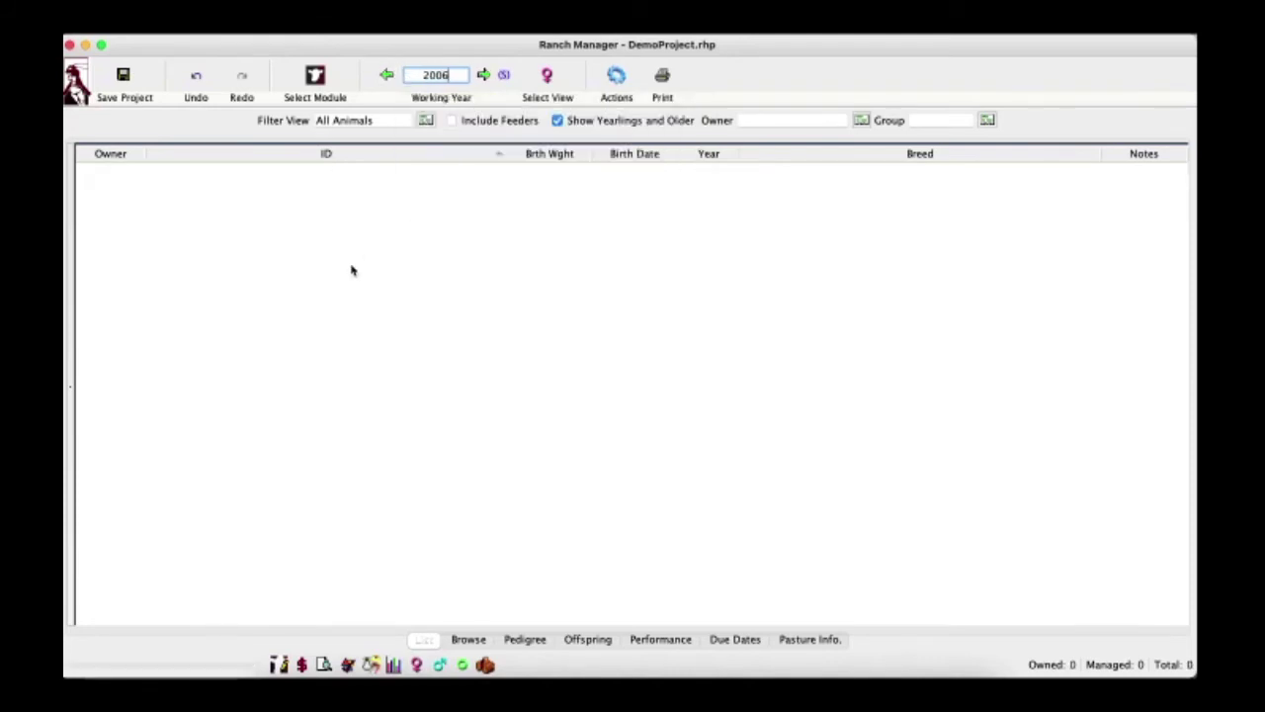
# Step: Advance the working year to 2007 and 2008 to view the herd, and look over the available animal actions
pyautogui.click(483, 75)
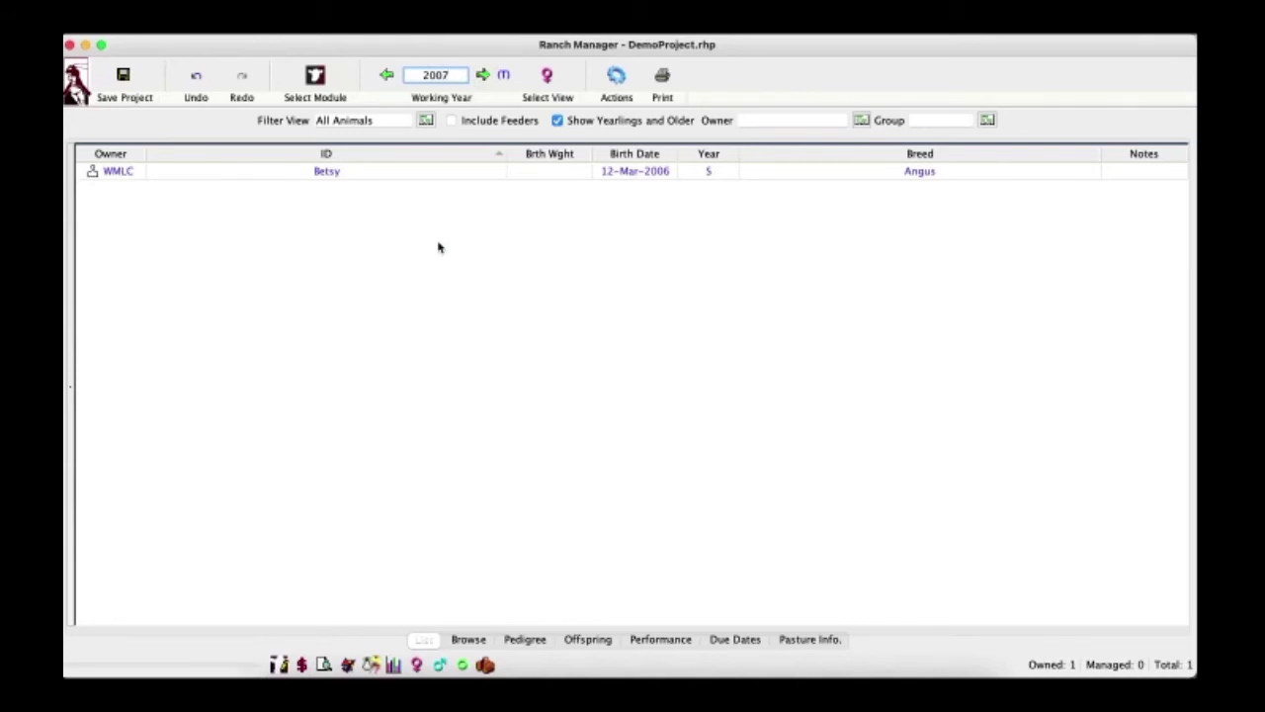
pyautogui.click(497, 76)
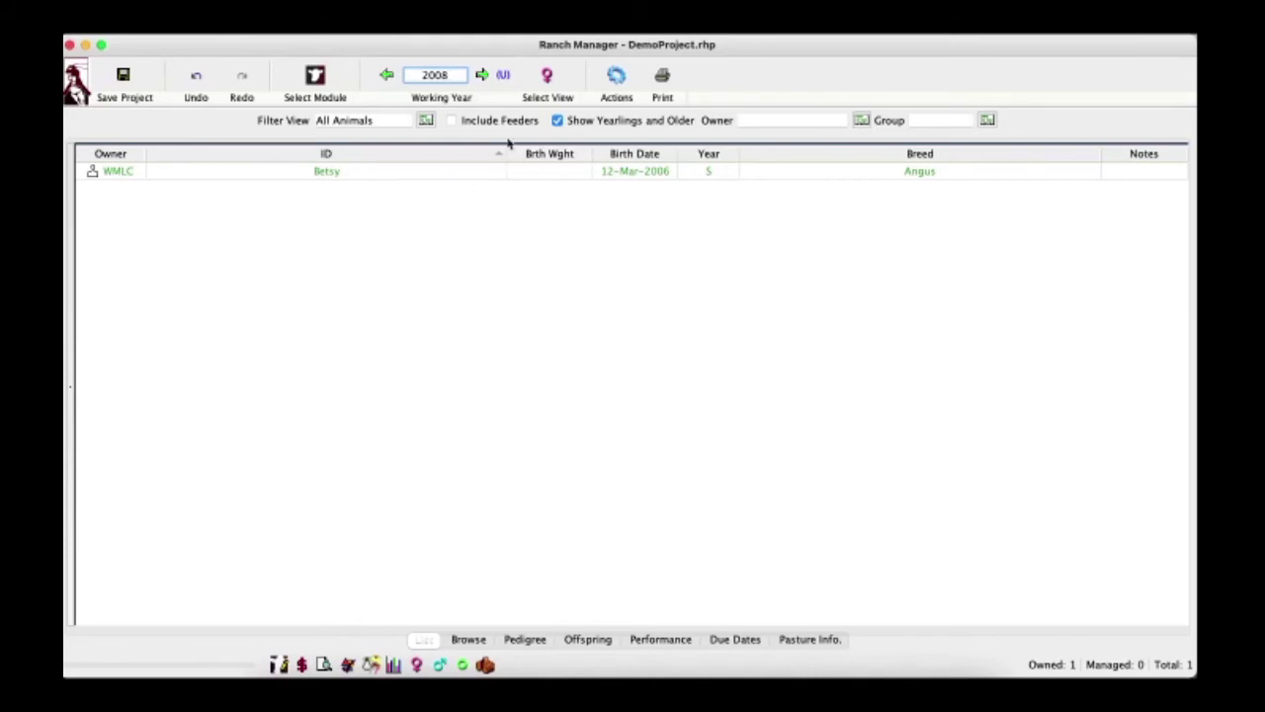
pyautogui.moveTo(460, 75)
pyautogui.click(615, 75)
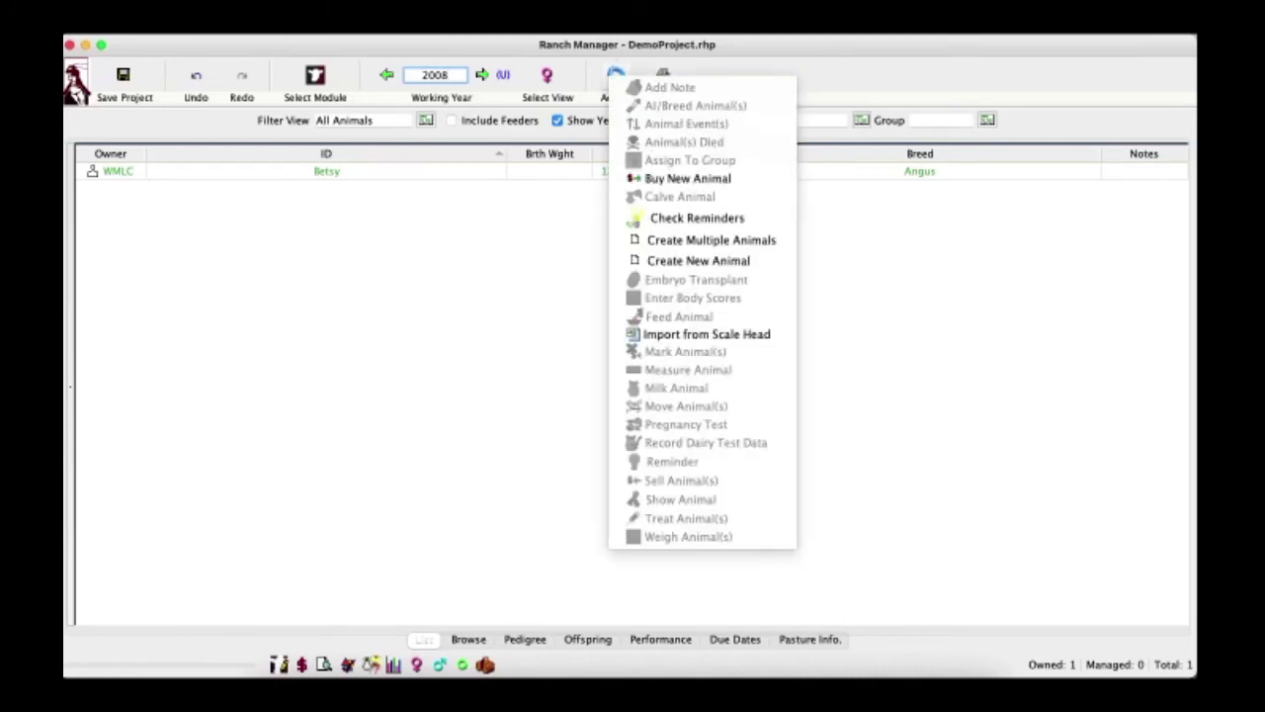
pyautogui.click(570, 68)
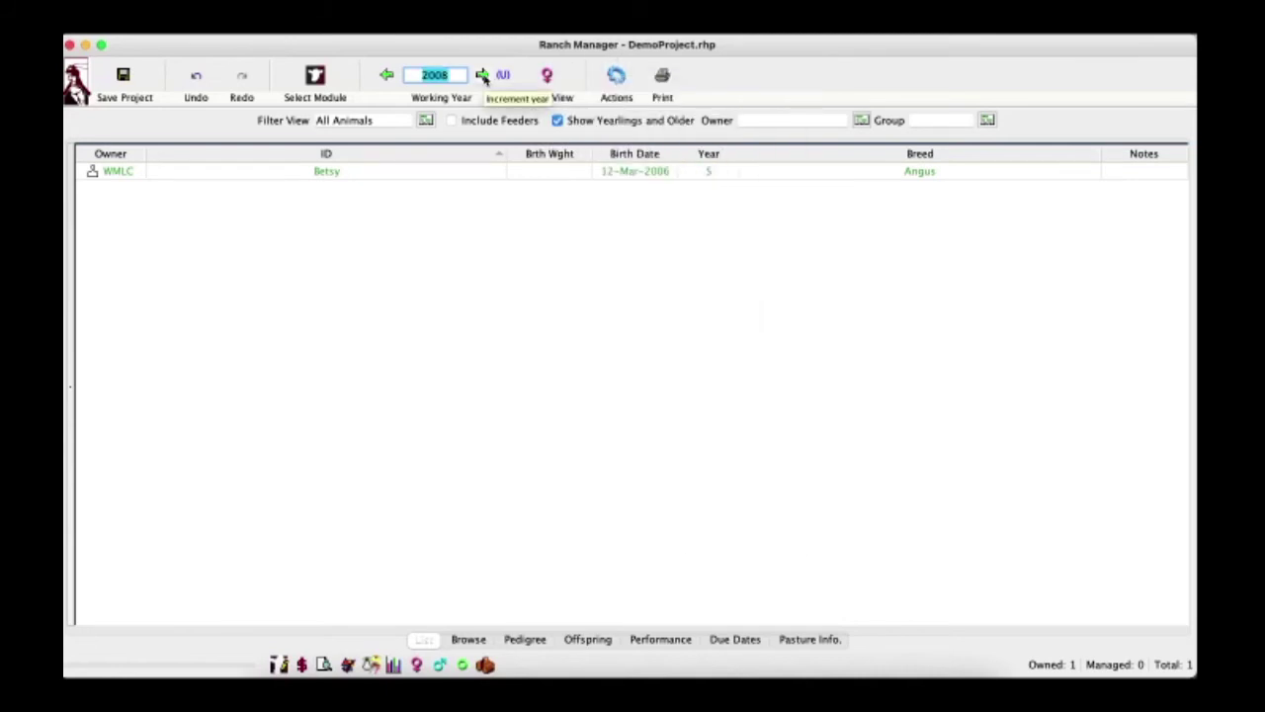
# Step: Step the working year forward past 2010 and set it to 2021
pyautogui.click(482, 75)
pyautogui.click(481, 75)
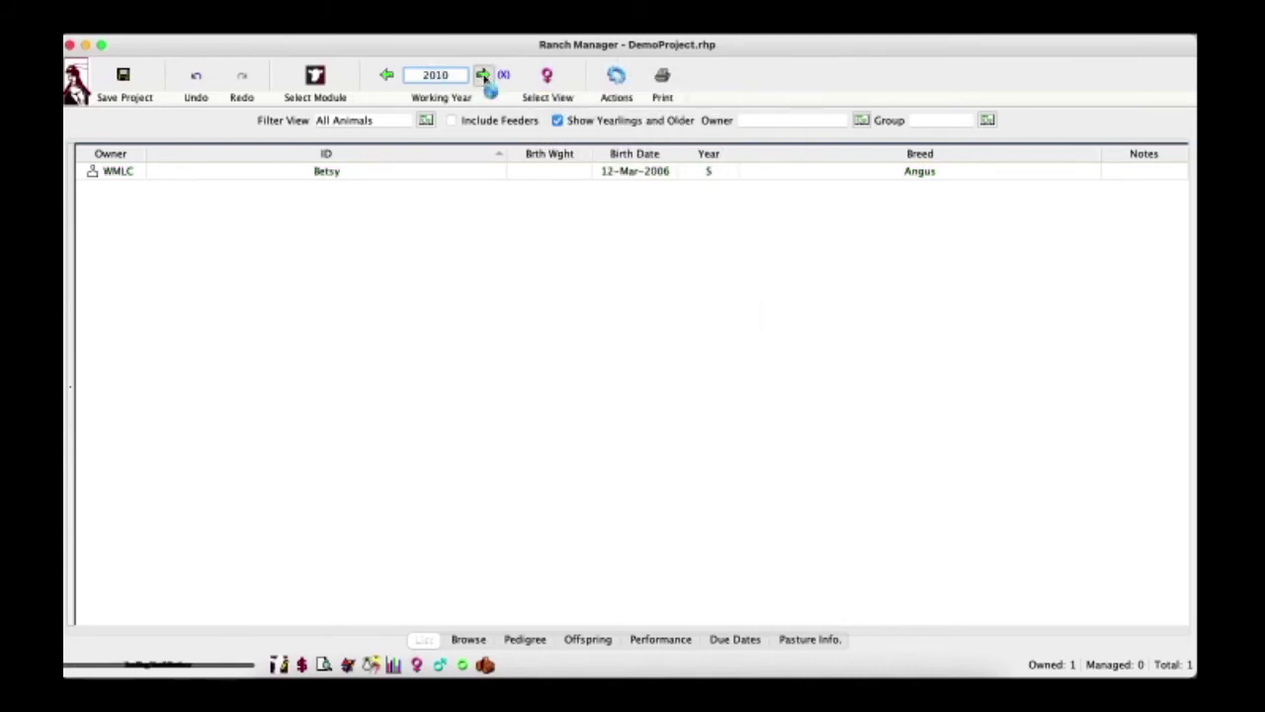
pyautogui.click(482, 75)
pyautogui.press('BackSpace')
pyautogui.press('BackSpace')
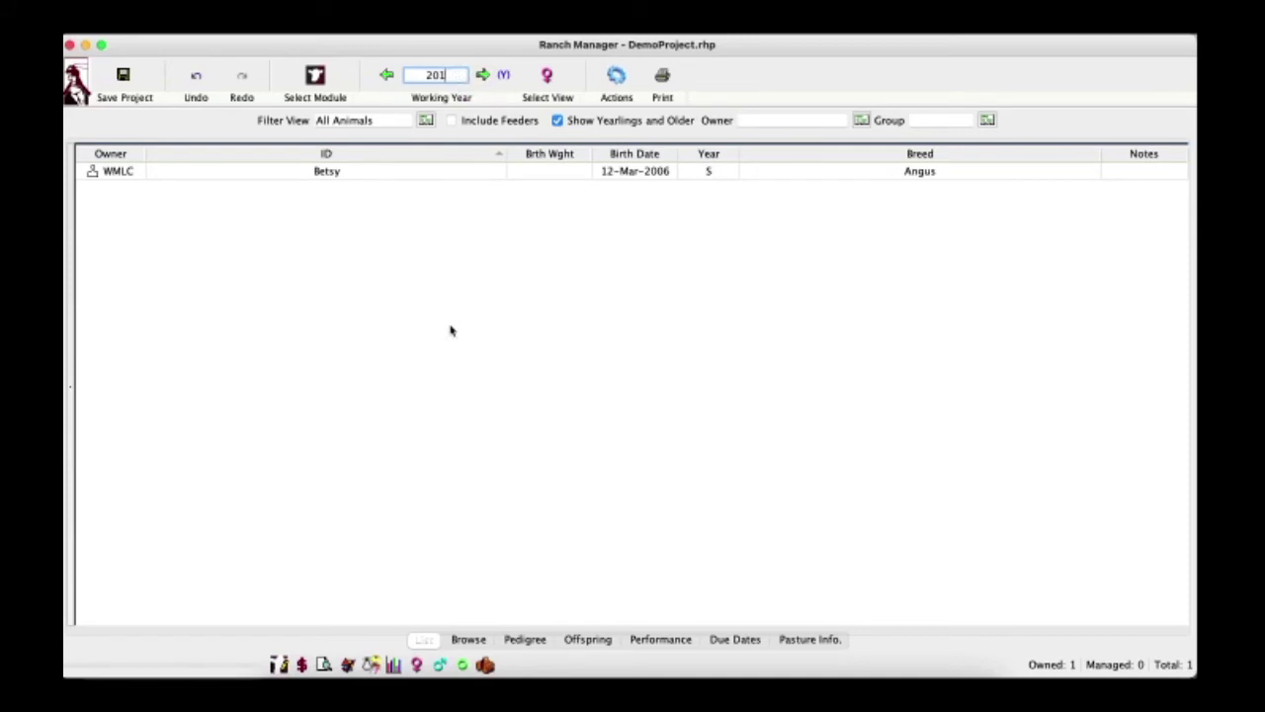
pyautogui.write('21')
pyautogui.press('Return')
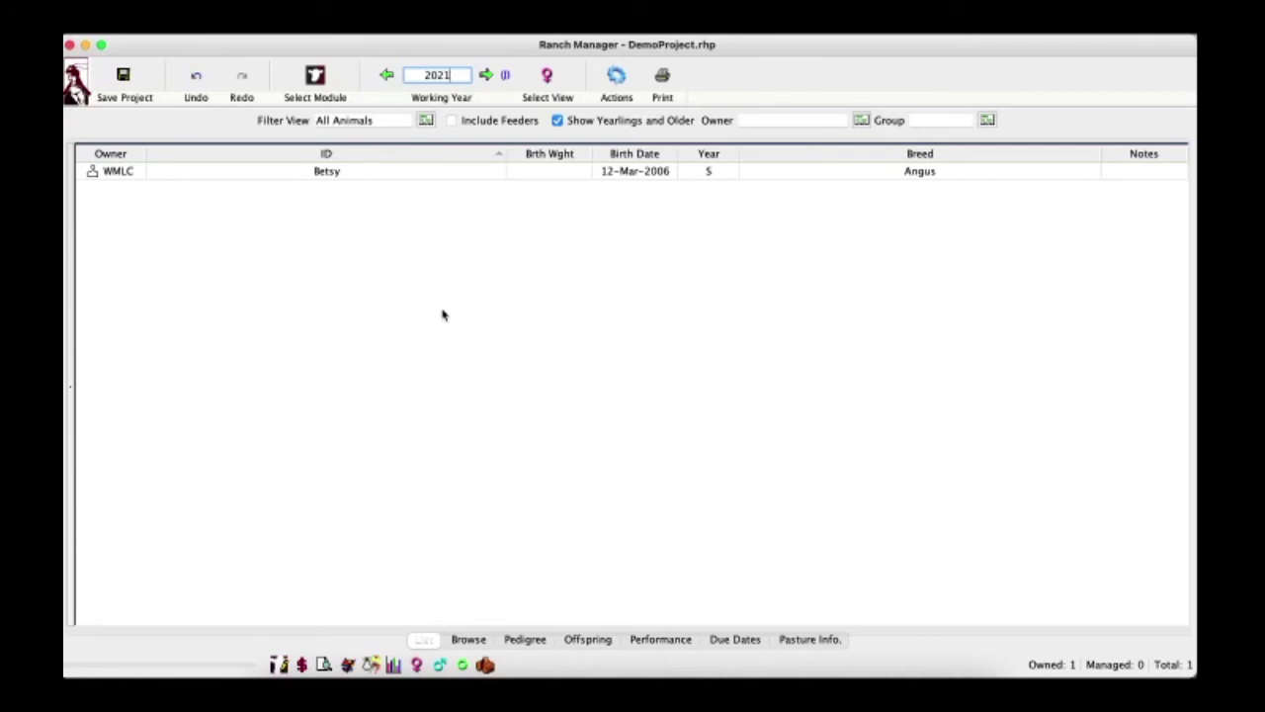
# Step: Start the purchase of a new animal with the display name Fernie SLS and the breed Hereford
pyautogui.click(614, 79)
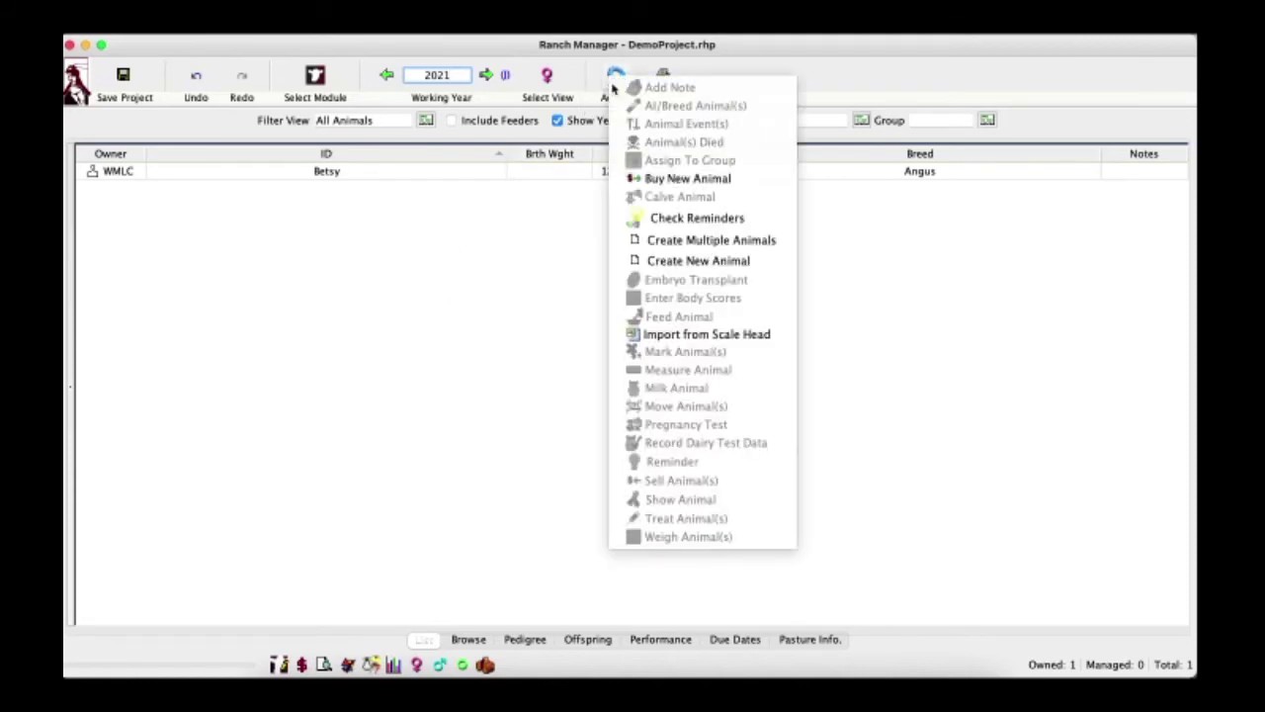
pyautogui.click(609, 86)
pyautogui.click(605, 83)
pyautogui.click(650, 178)
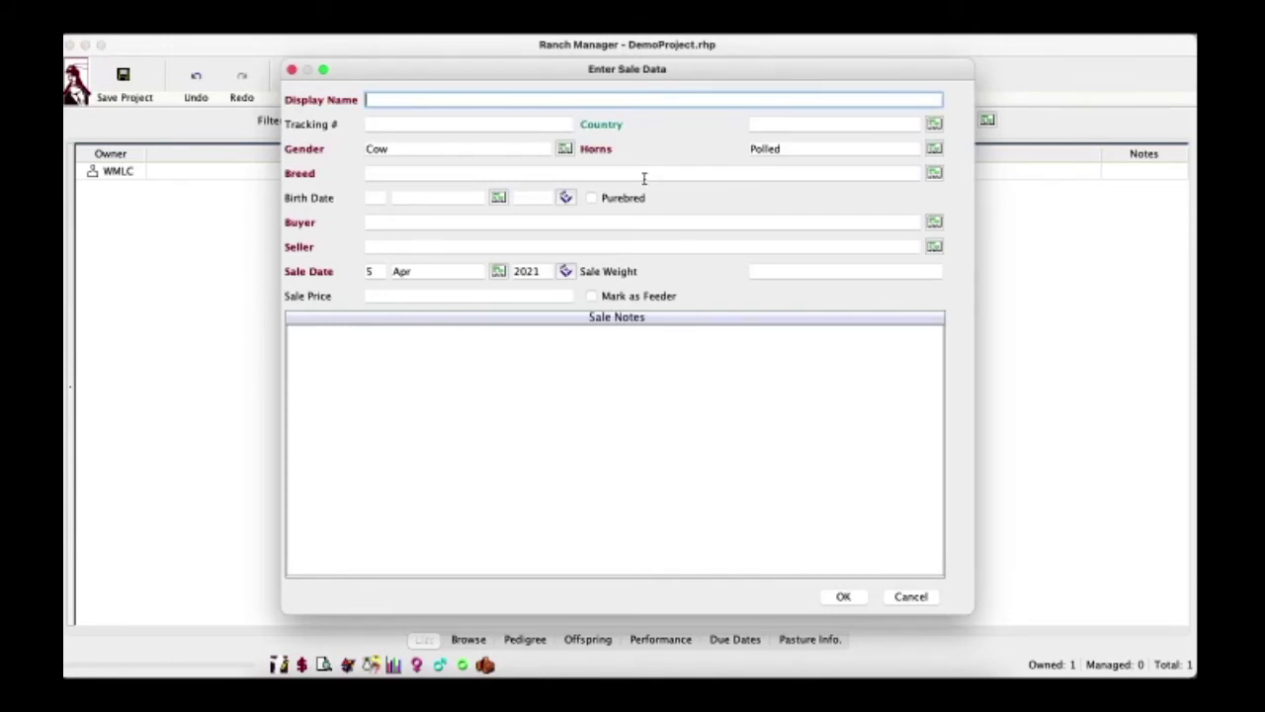
pyautogui.write('Fernie SLS')
pyautogui.press('Tab')
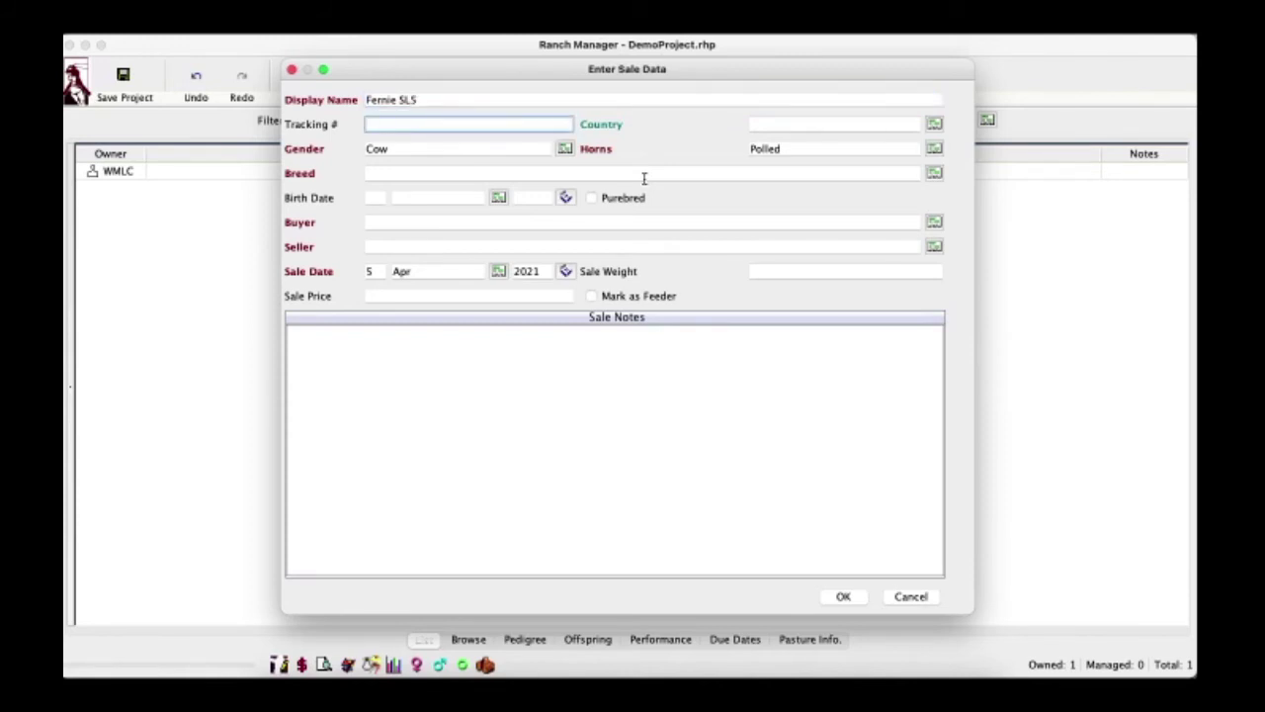
pyautogui.press('Tab')
pyautogui.press('Tab')
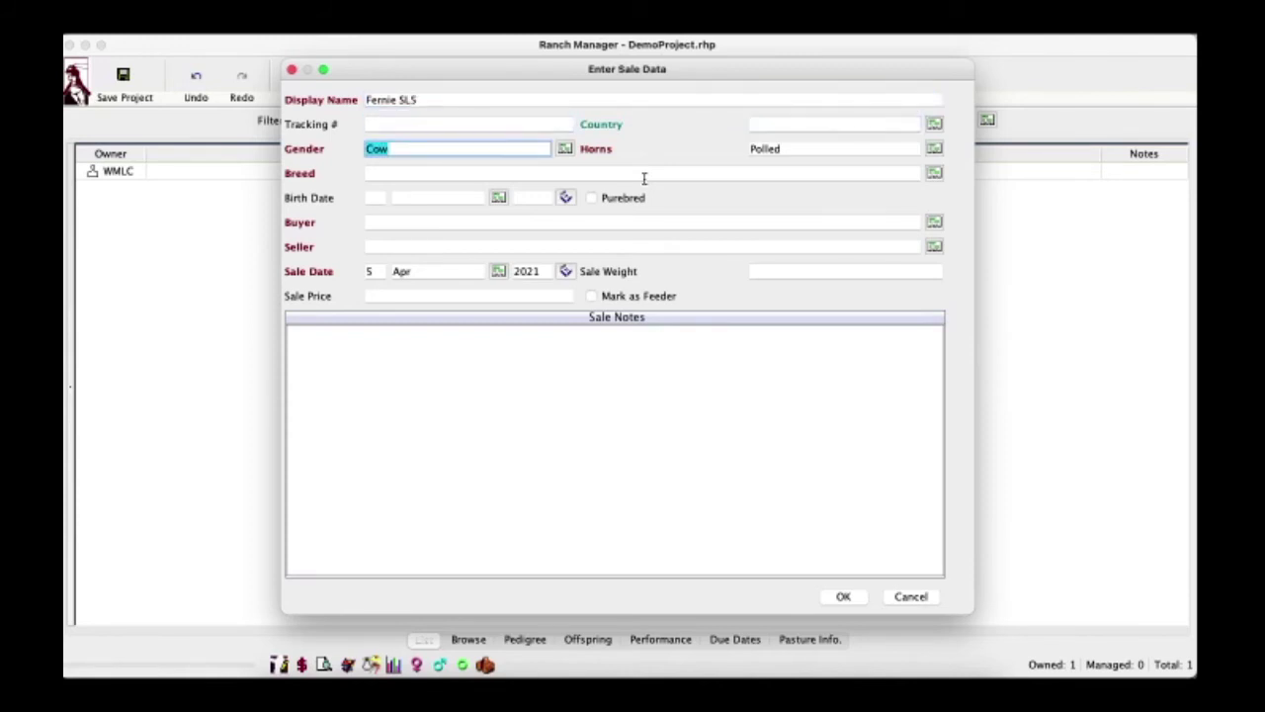
pyautogui.press('Tab')
pyautogui.press('Tab')
pyautogui.write('H')
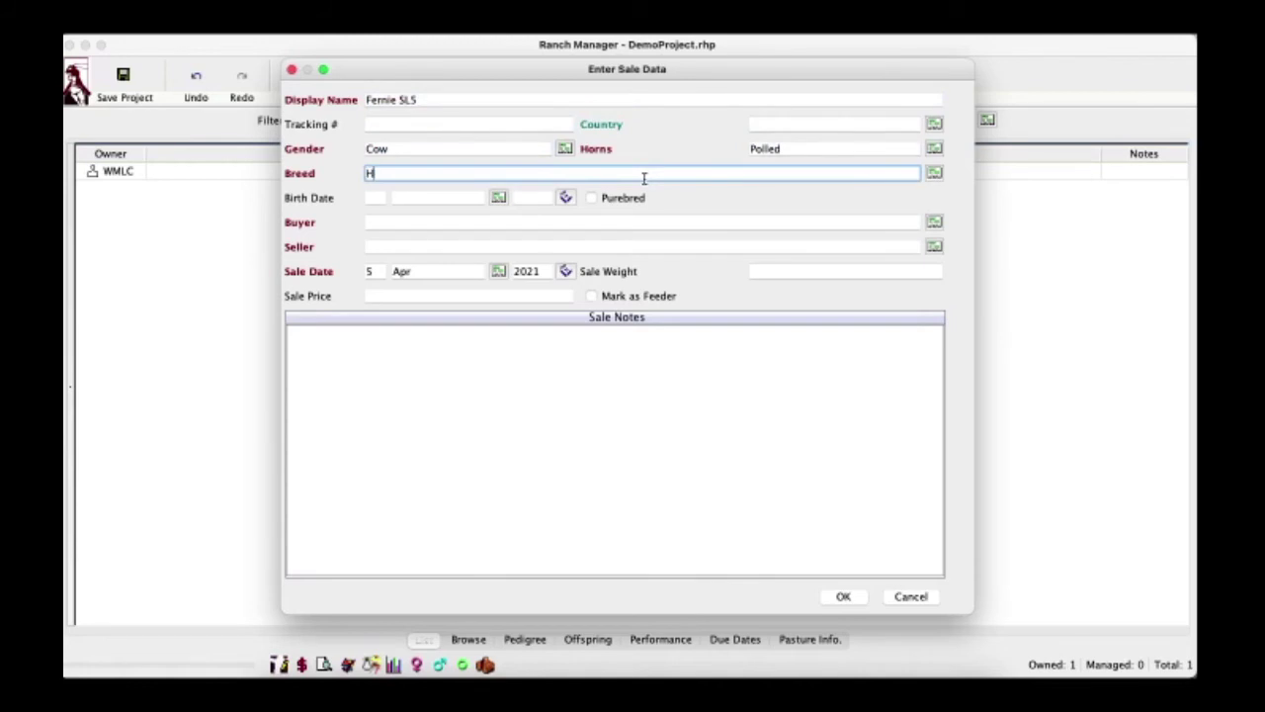
pyautogui.write('ereford')
# Step: Choose White Mountains Livestock Company LLC as the buyer and enter the breeder's full name as the seller
pyautogui.click(933, 221)
pyautogui.click(808, 257)
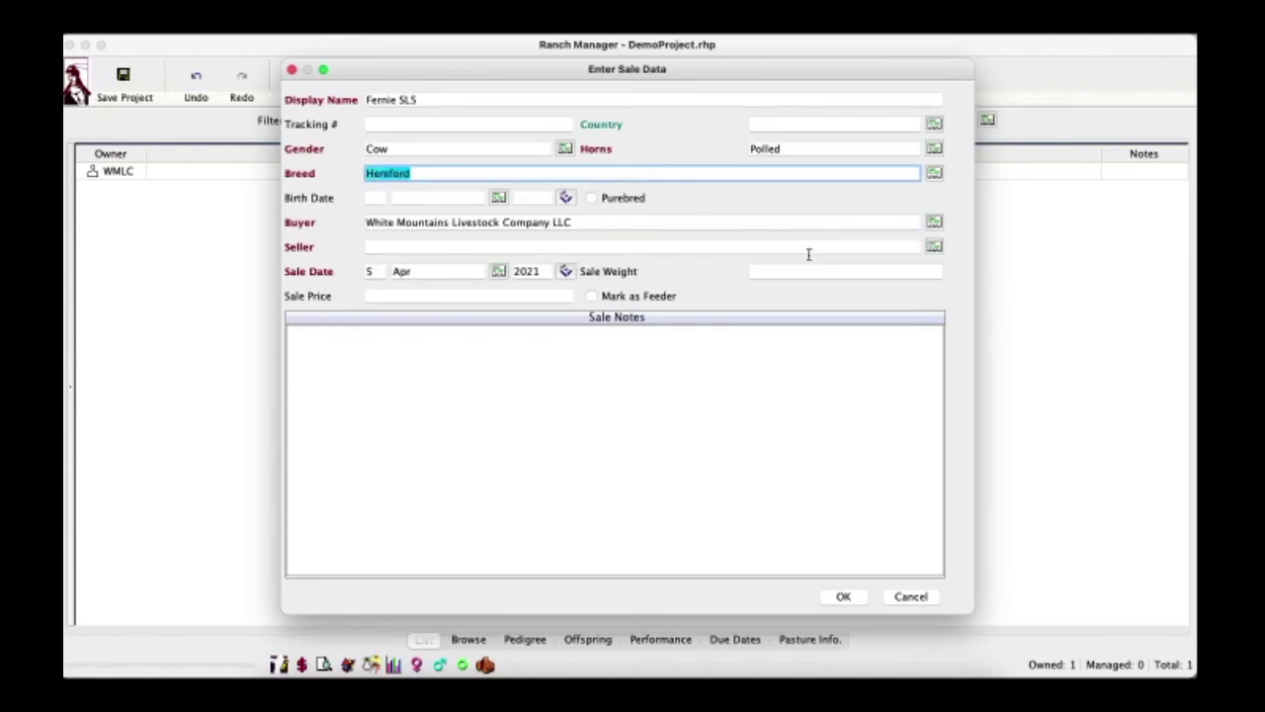
pyautogui.click(785, 246)
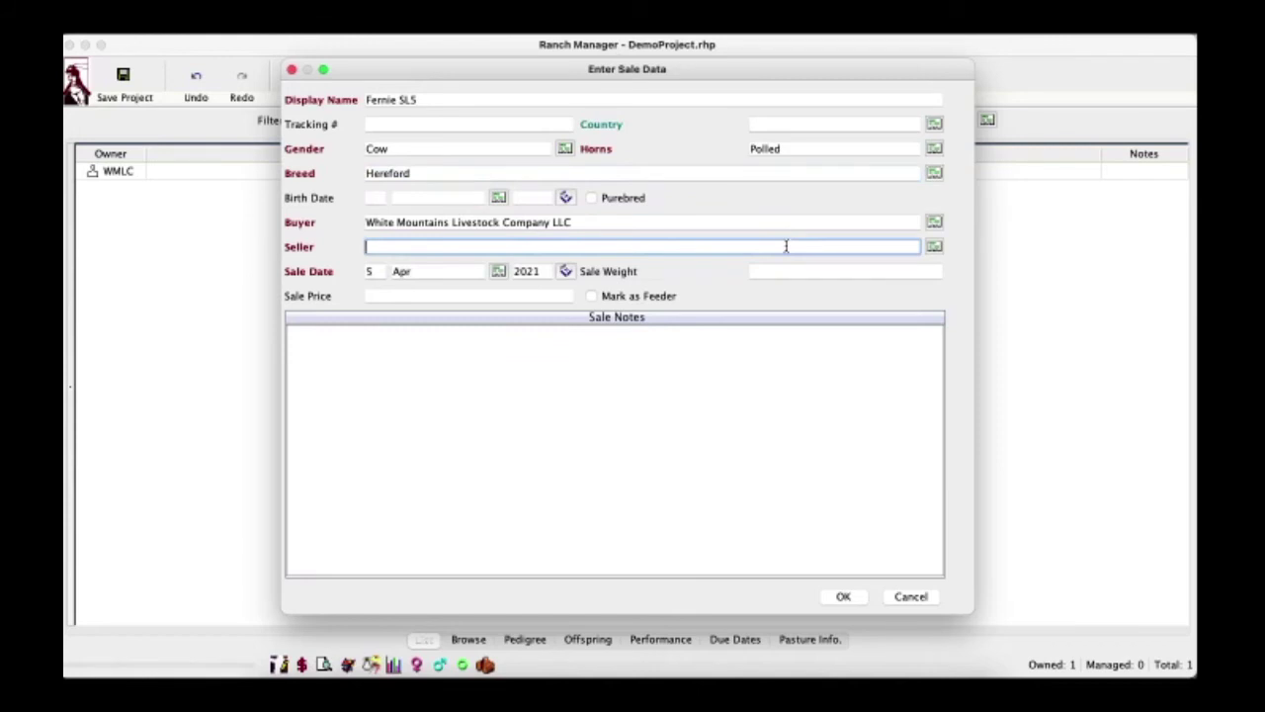
pyautogui.write('Bob Breeder')
# Step: Set the purchase's sale date to 14 Aug 2005
pyautogui.click(370, 272)
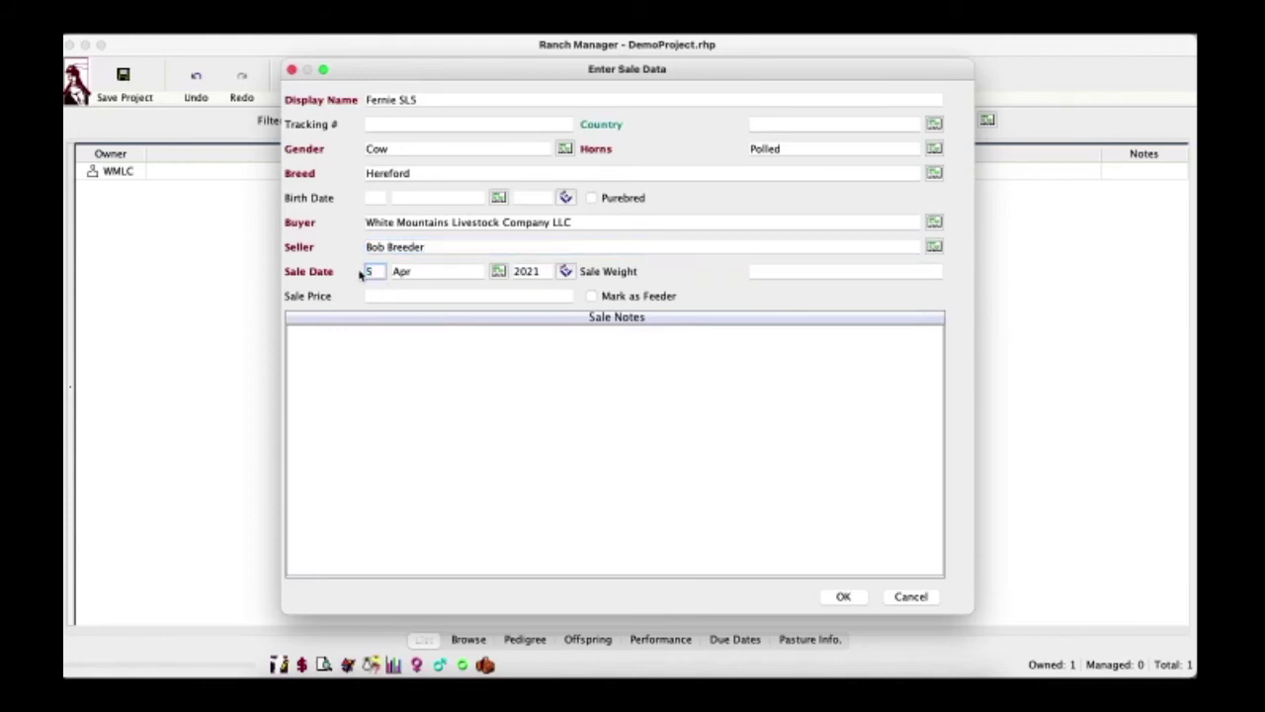
pyautogui.press('Delete')
pyautogui.write('14')
pyautogui.press('Tab')
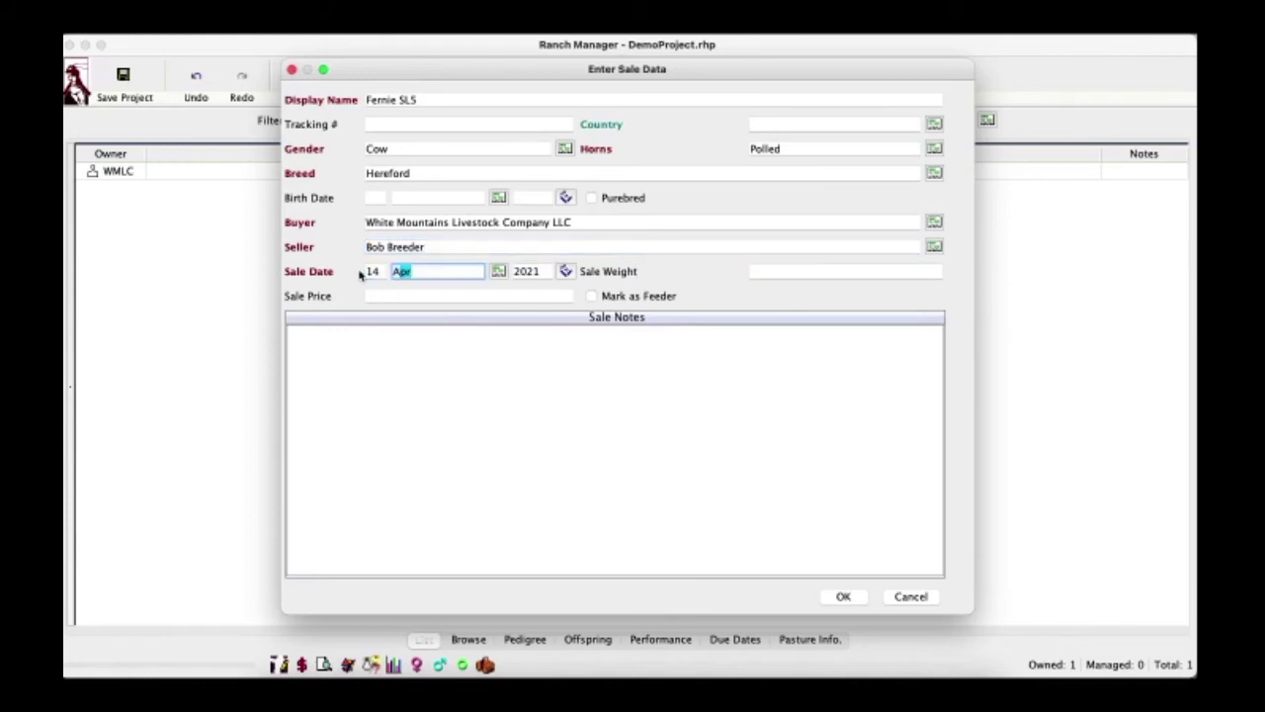
pyautogui.write('Aug')
pyautogui.press('Tab')
pyautogui.write('2')
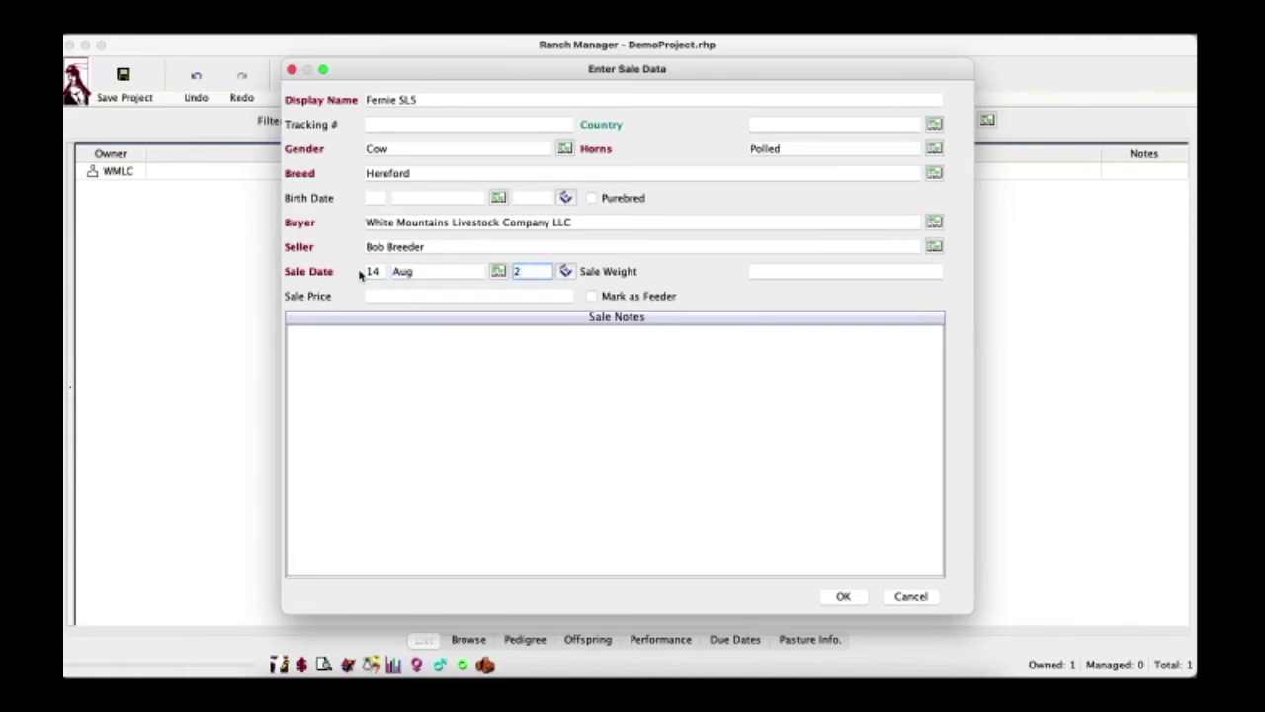
pyautogui.write('005')
# Step: Enter the sale note "Bought for breeding stock" and save the purchase, agreeing to add the Hereford breed
pyautogui.click(338, 370)
pyautogui.write('Bought so')
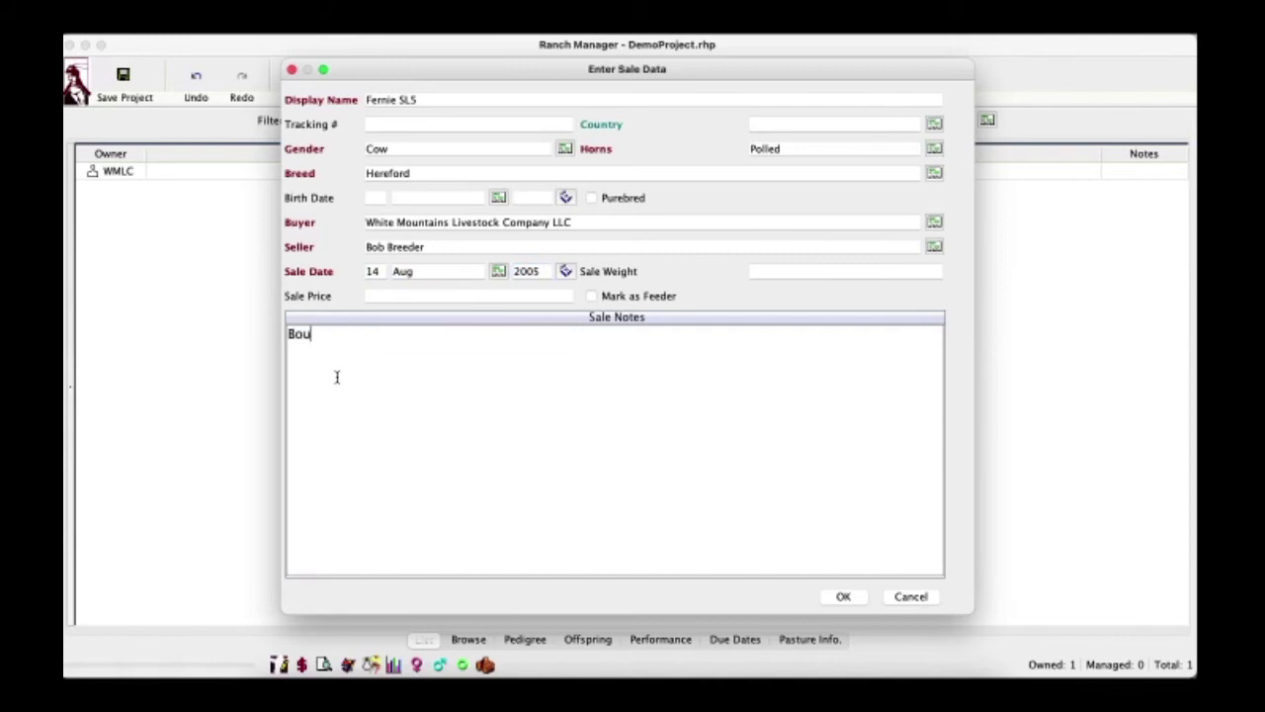
pyautogui.press('BackSpace')
pyautogui.press('BackSpace')
pyautogui.write('for breeding stock')
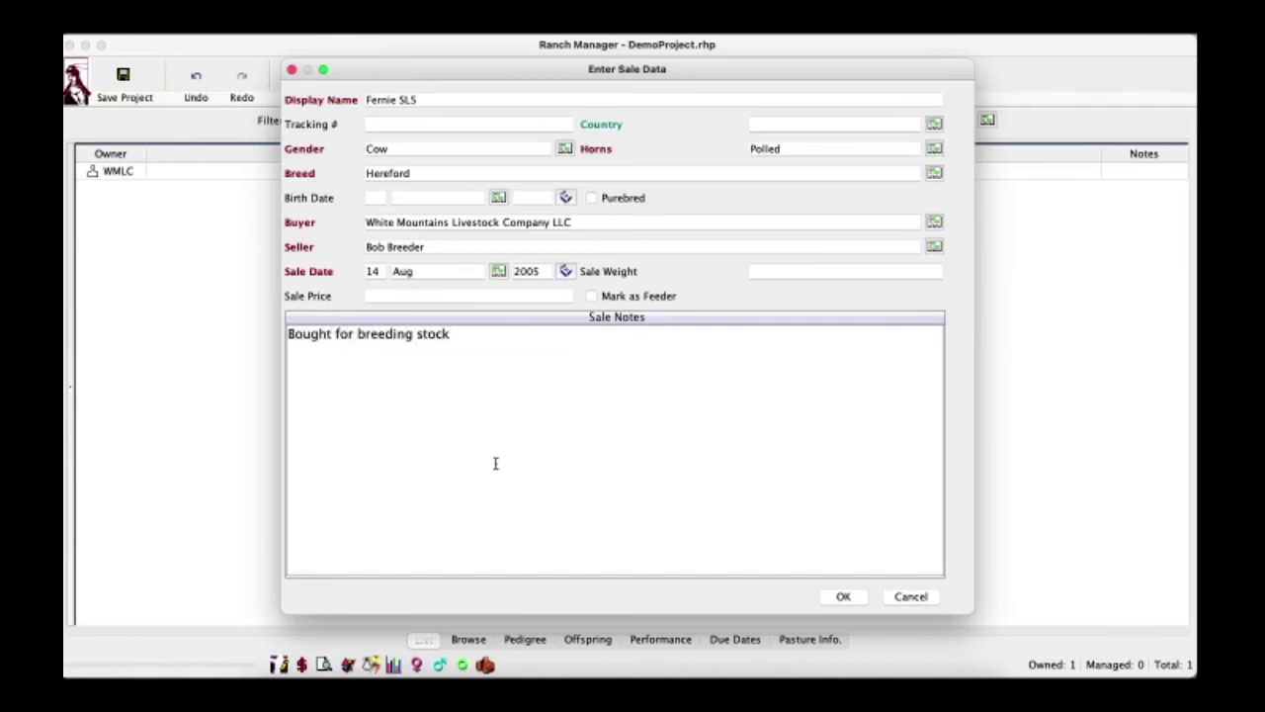
pyautogui.click(840, 596)
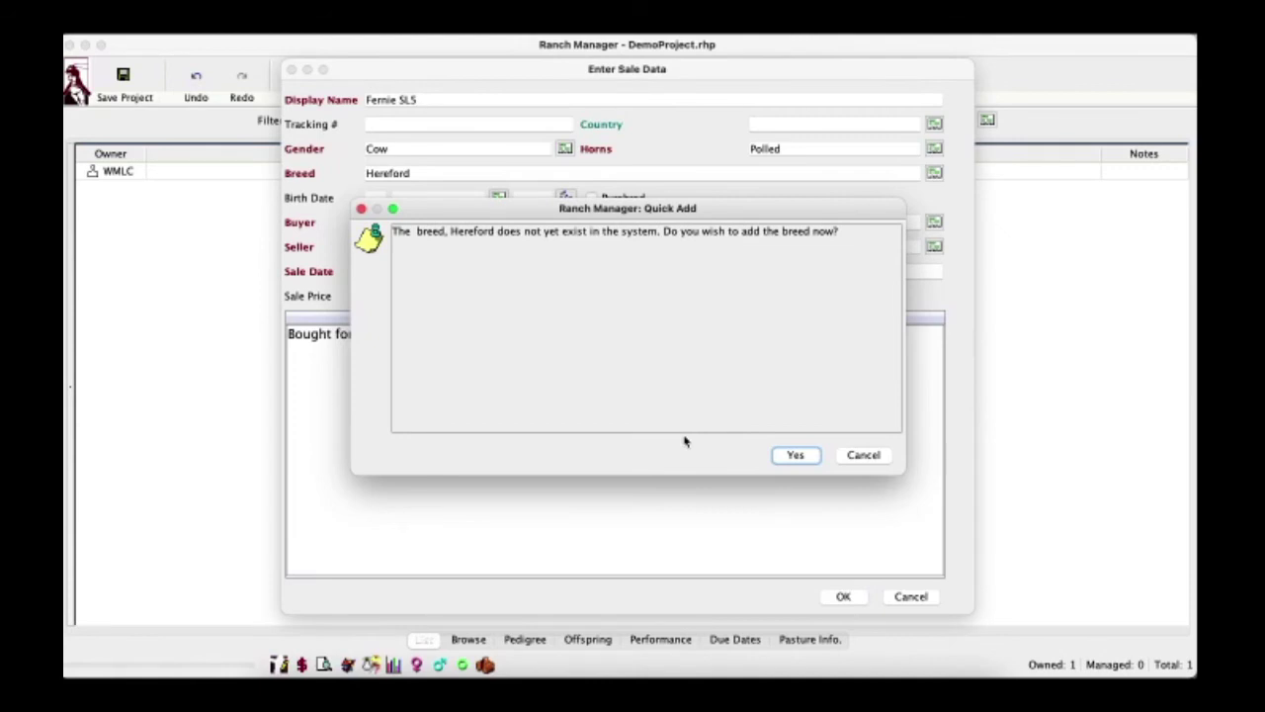
pyautogui.click(786, 456)
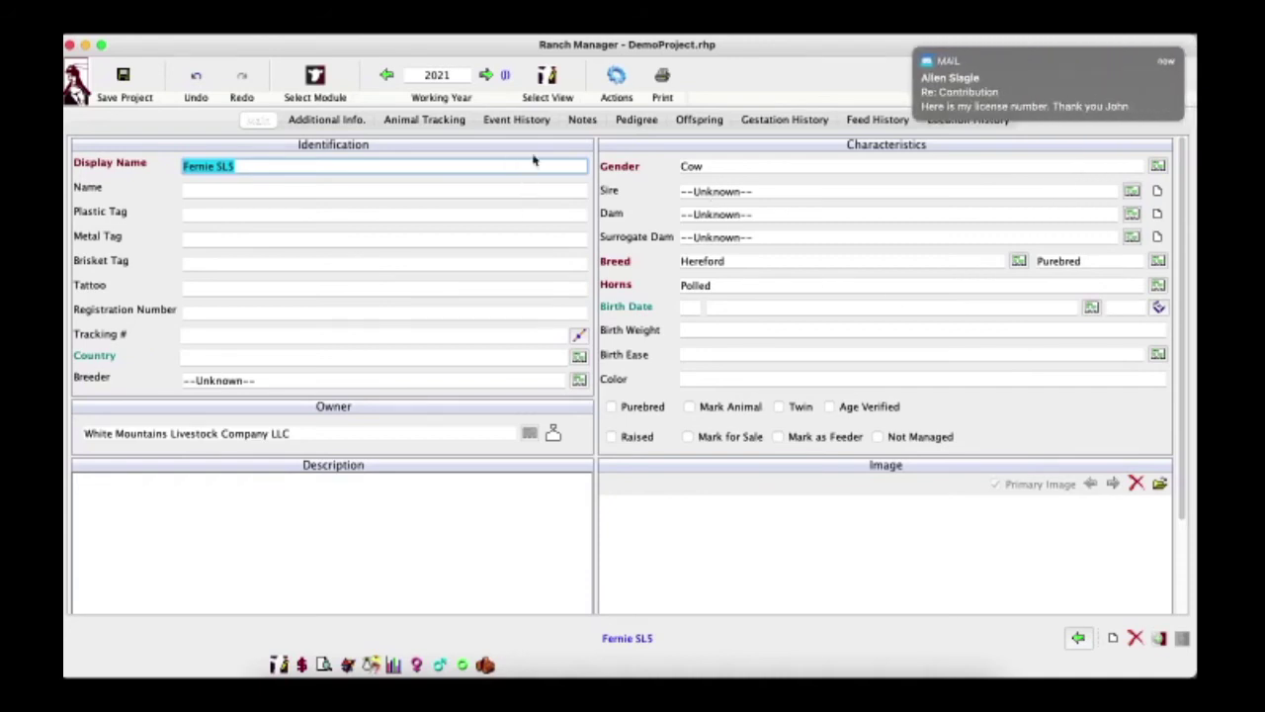
# Step: Review the birth and purchase entries in Fernie SLS's event history
pyautogui.click(516, 120)
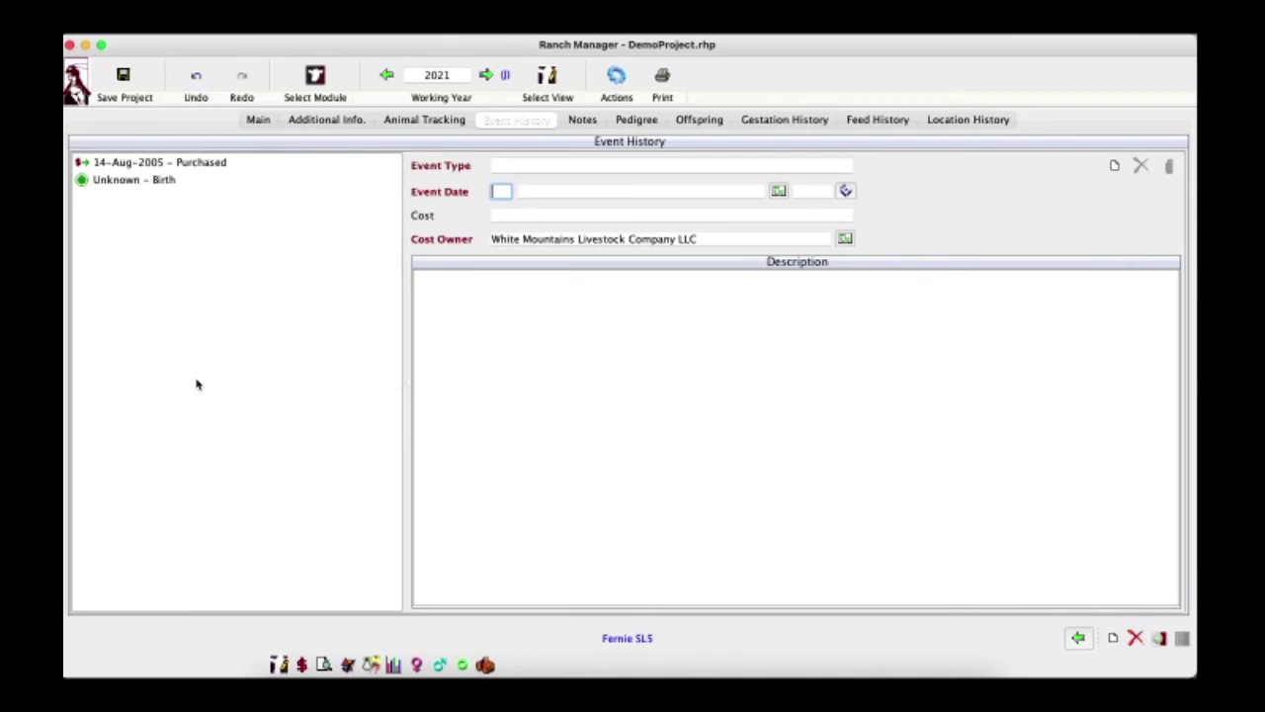
pyautogui.click(150, 184)
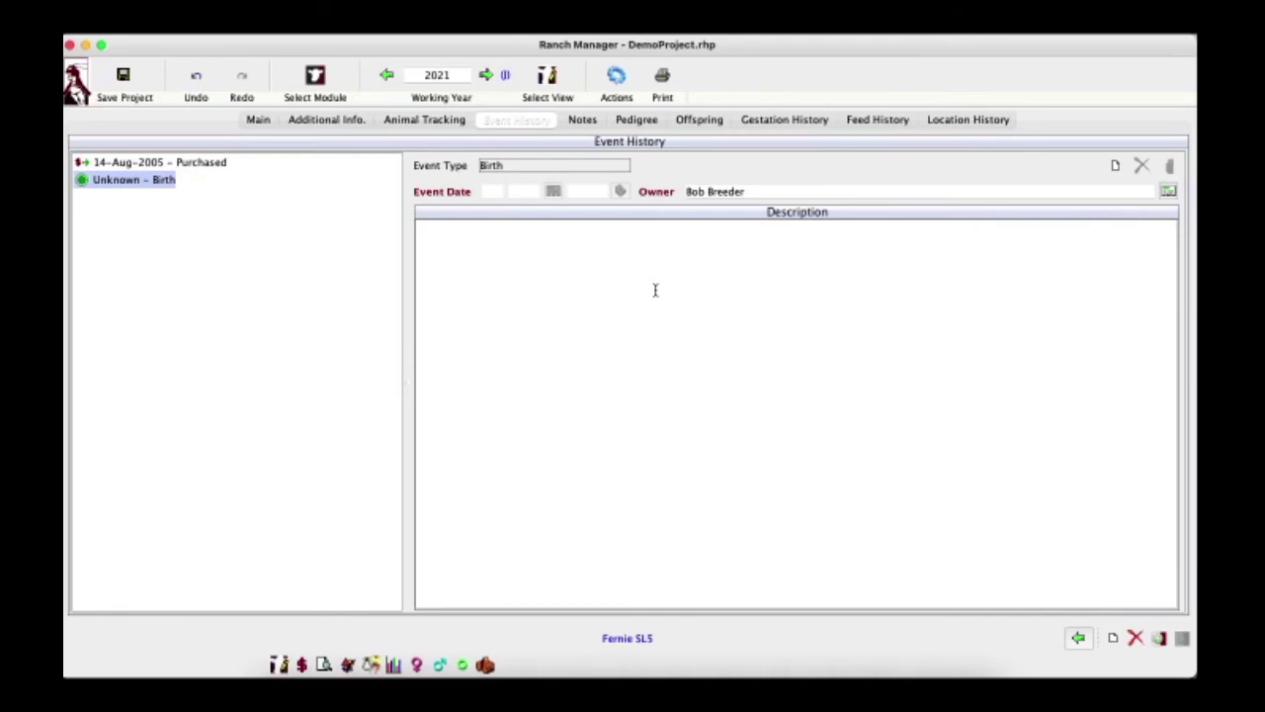
pyautogui.click(122, 164)
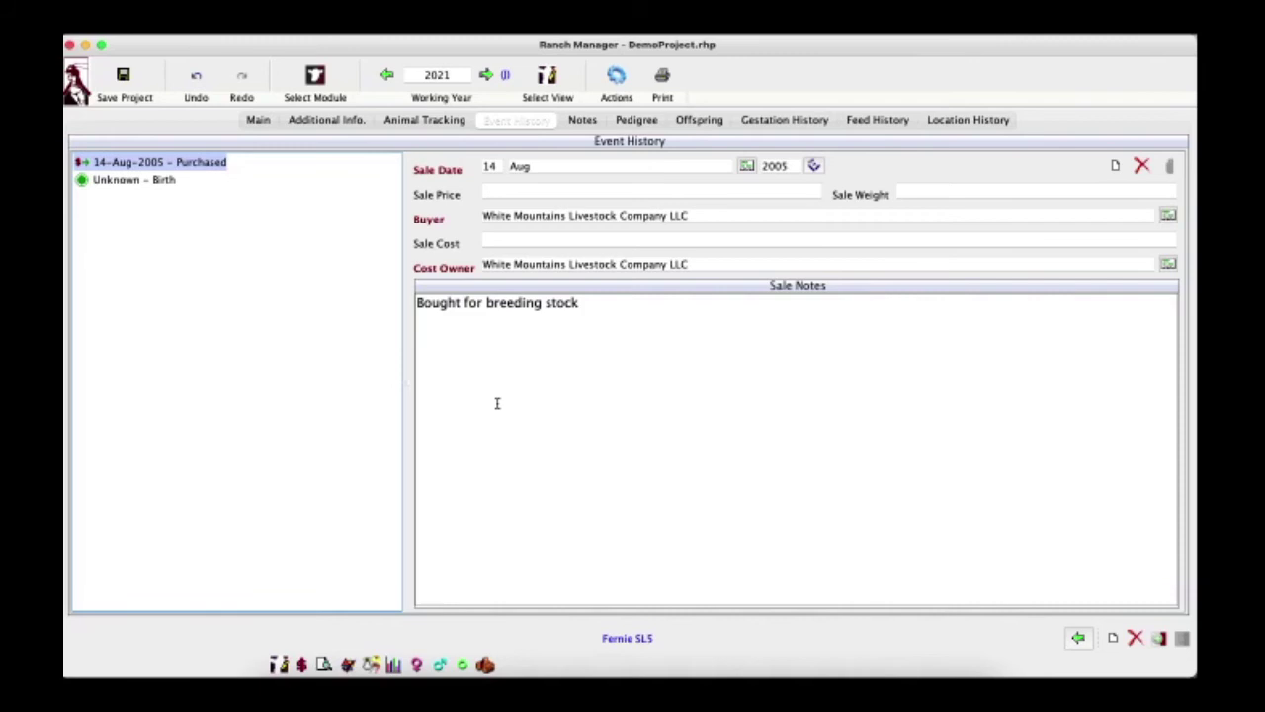
# Step: Show the list of herd dams and set the working year to 2006
pyautogui.click(544, 76)
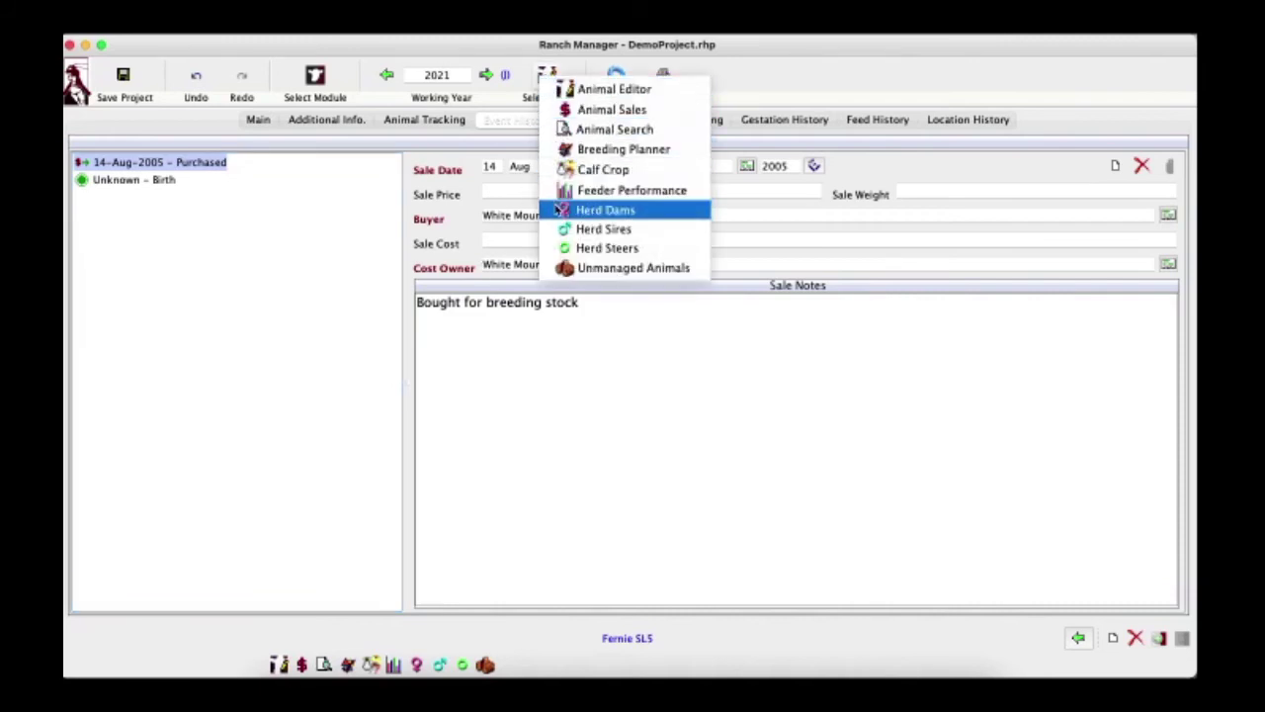
pyautogui.click(556, 209)
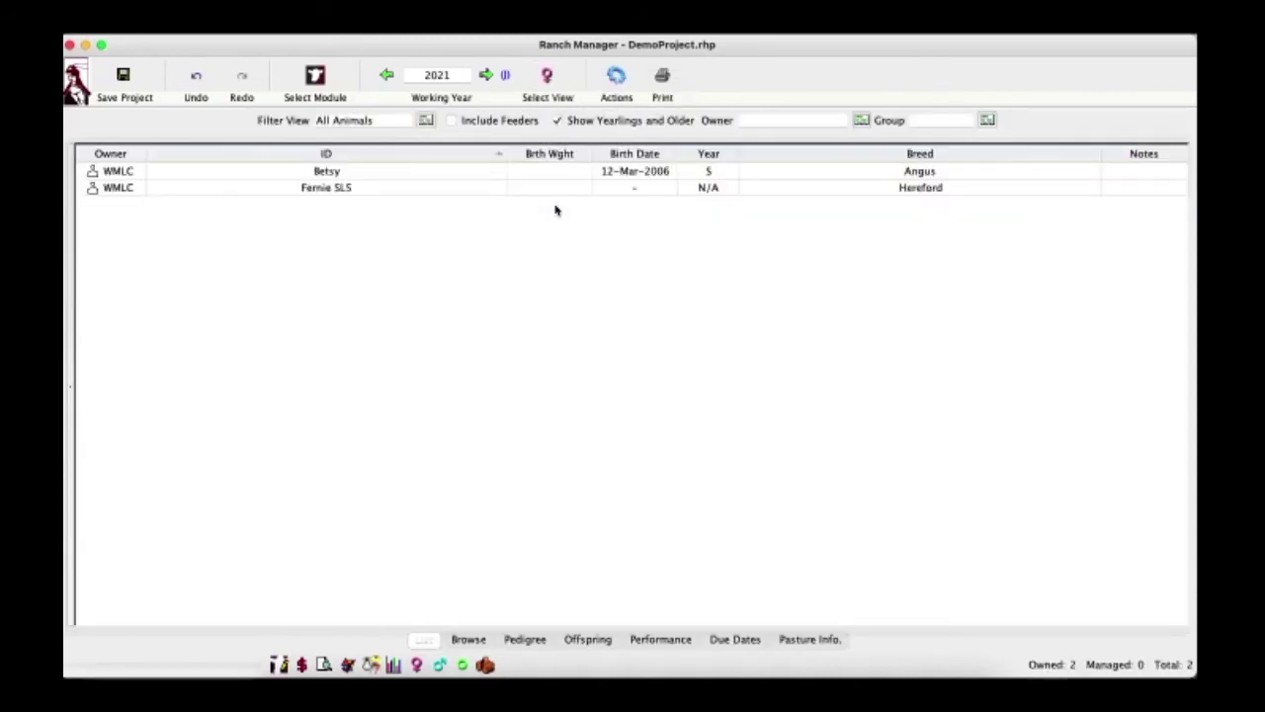
pyautogui.click(455, 76)
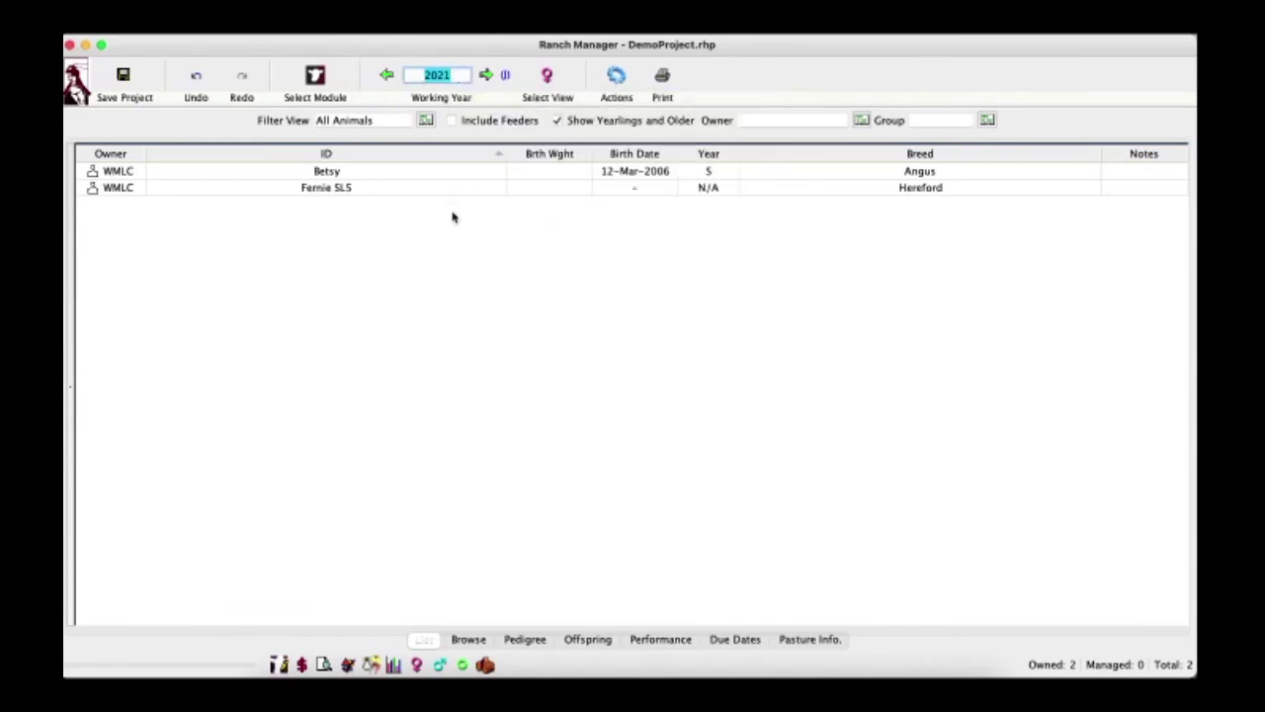
pyautogui.write('2006')
pyautogui.press('Return')
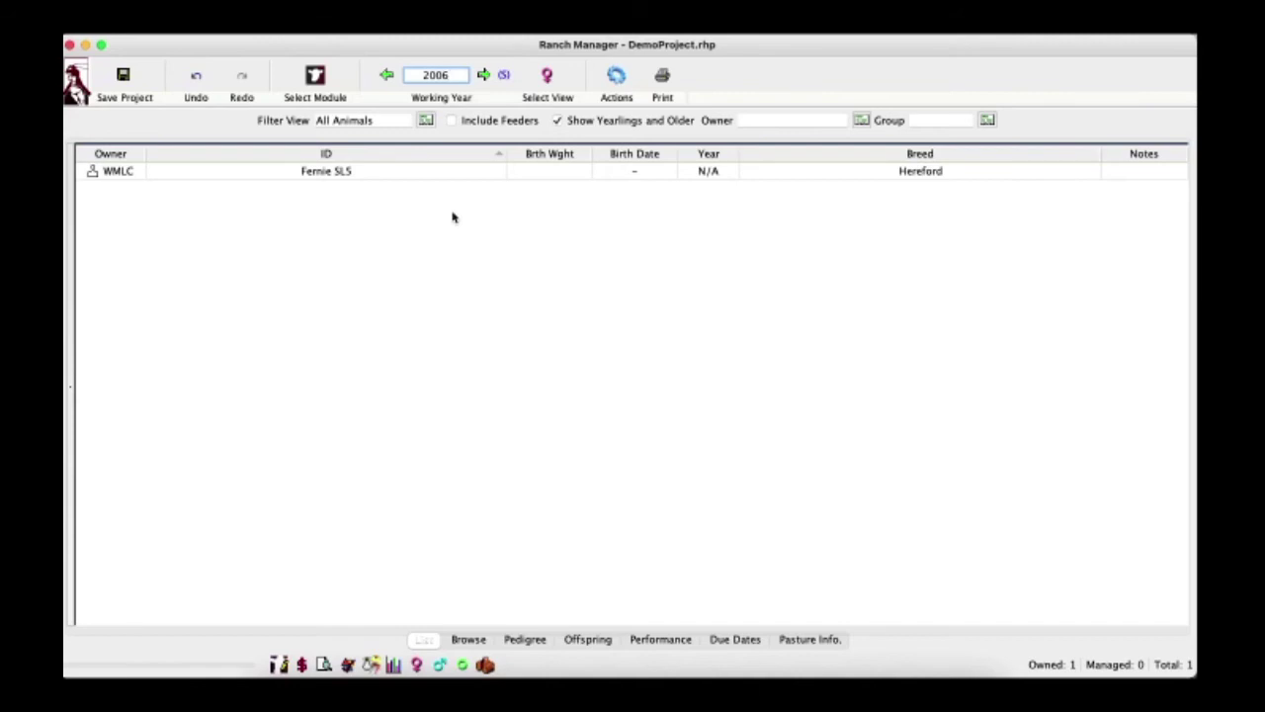
# Step: Compare the herd dams across working years 2005 and 2006, ending on working year 2004
pyautogui.click(387, 76)
pyautogui.press('super+a')
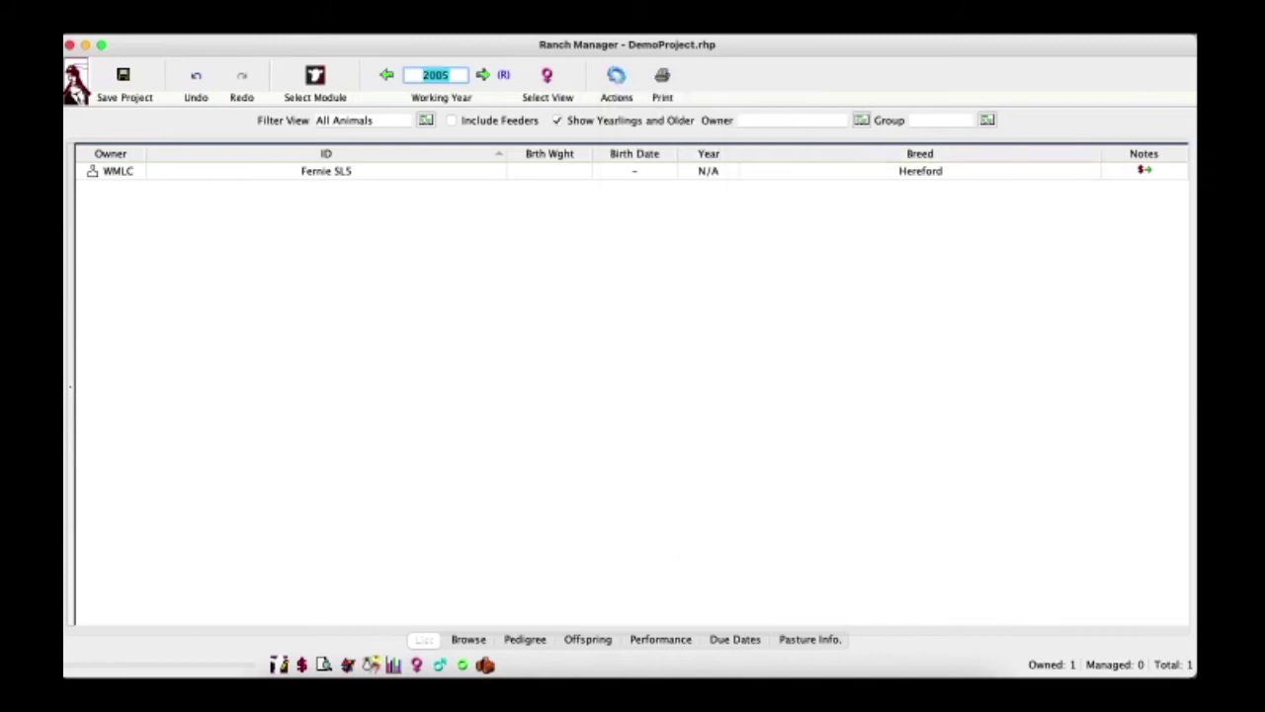
pyautogui.click(490, 79)
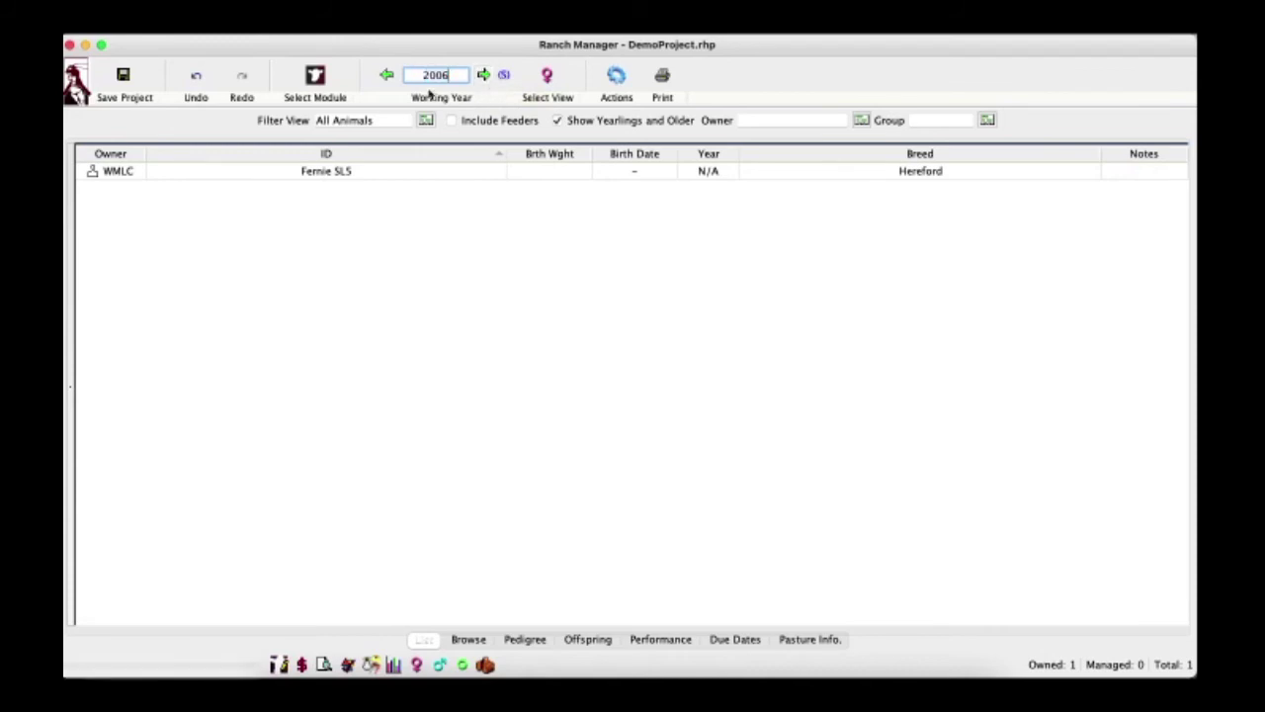
pyautogui.click(386, 77)
pyautogui.click(386, 77)
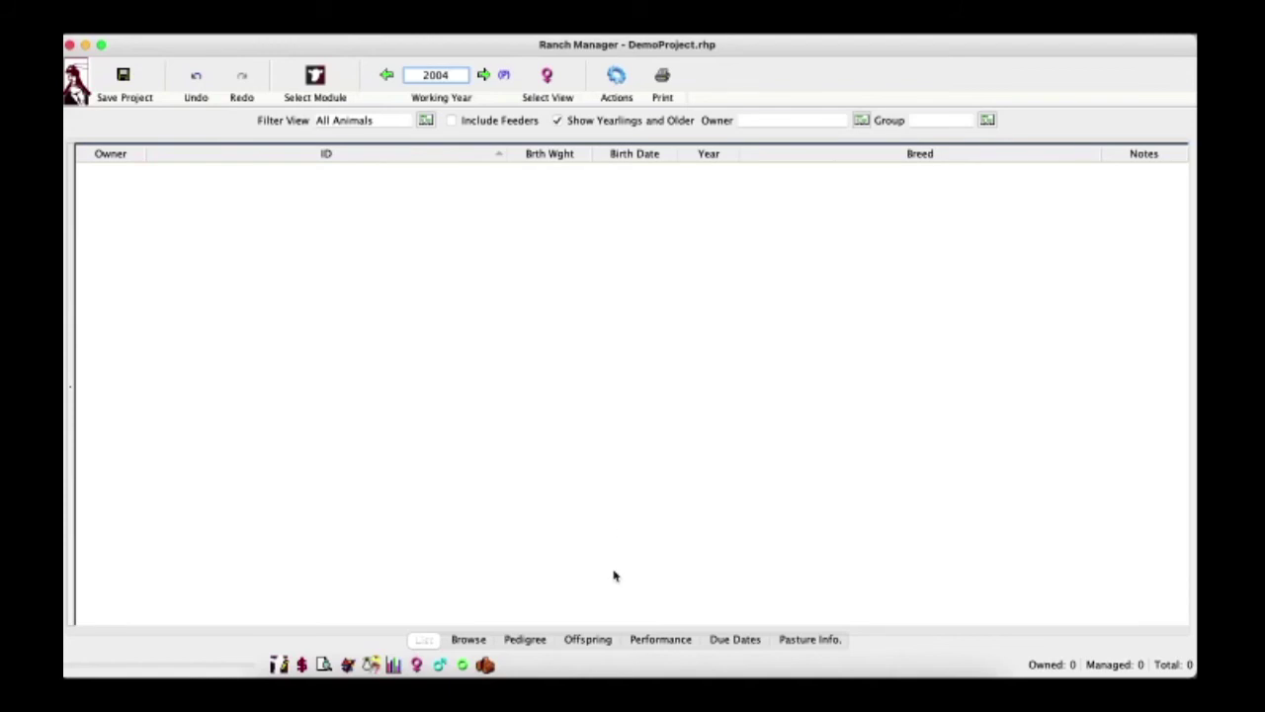
# Step: Examine the list of unmanaged animals and return to the list of herd dams
pyautogui.click(542, 90)
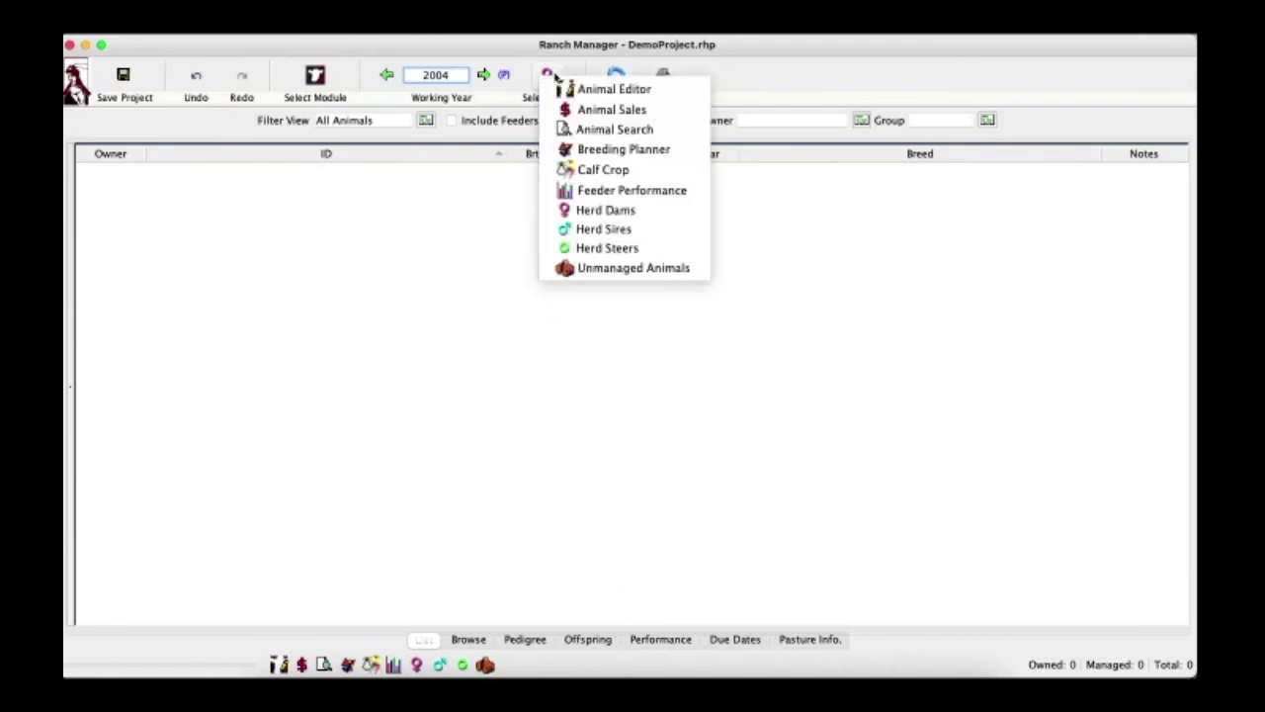
pyautogui.click(576, 269)
pyautogui.click(563, 79)
pyautogui.click(590, 269)
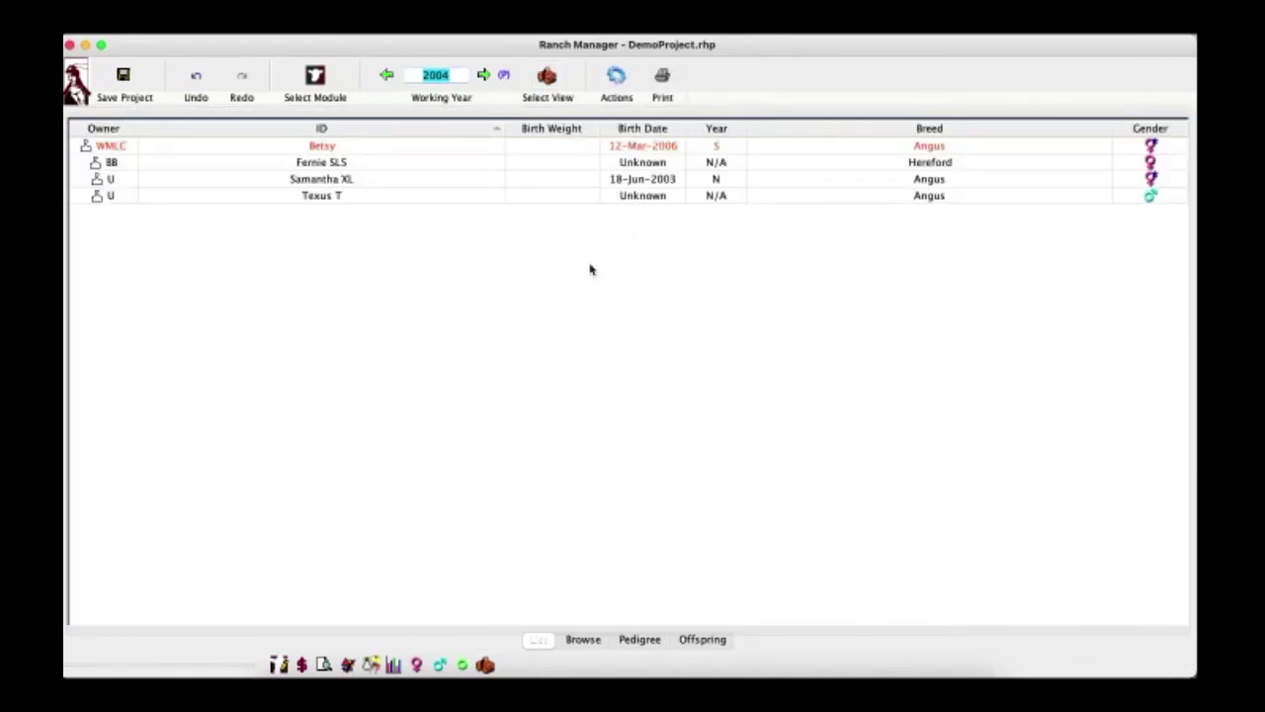
pyautogui.click(562, 95)
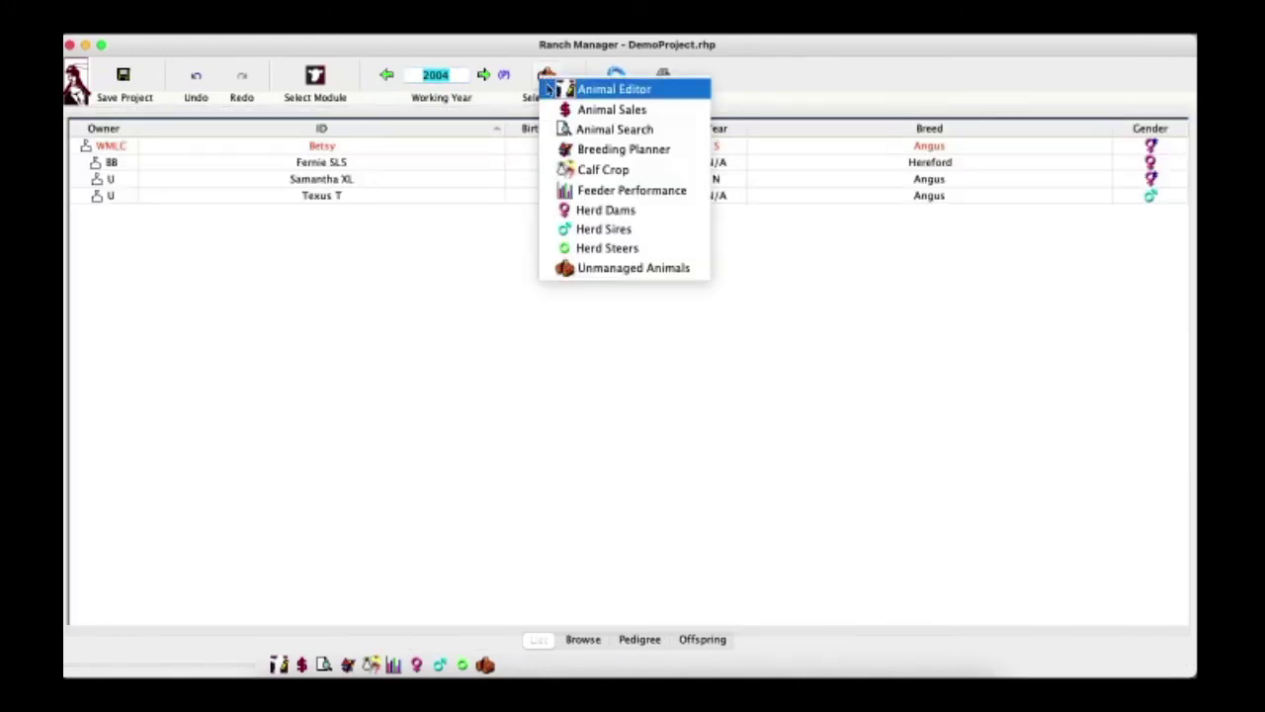
pyautogui.click(583, 209)
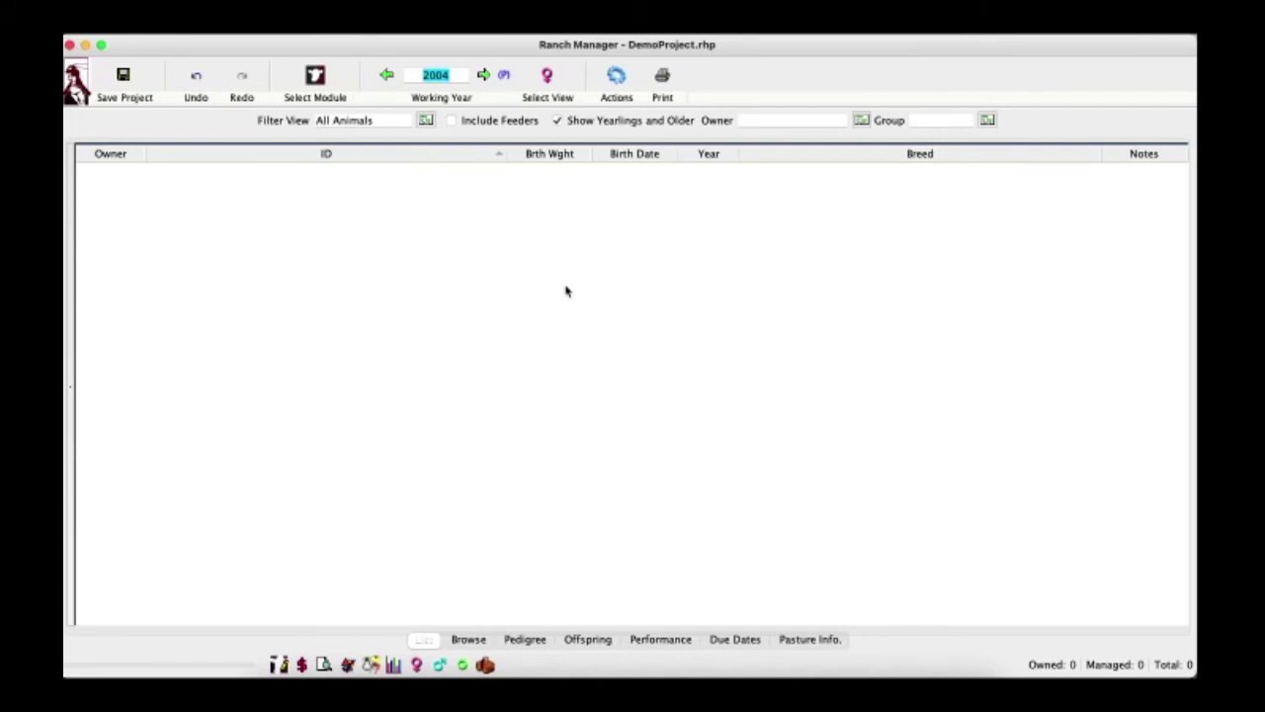
# Step: Recheck the unmanaged animals for working year 2004 and go back to the herd dams list
pyautogui.click(543, 91)
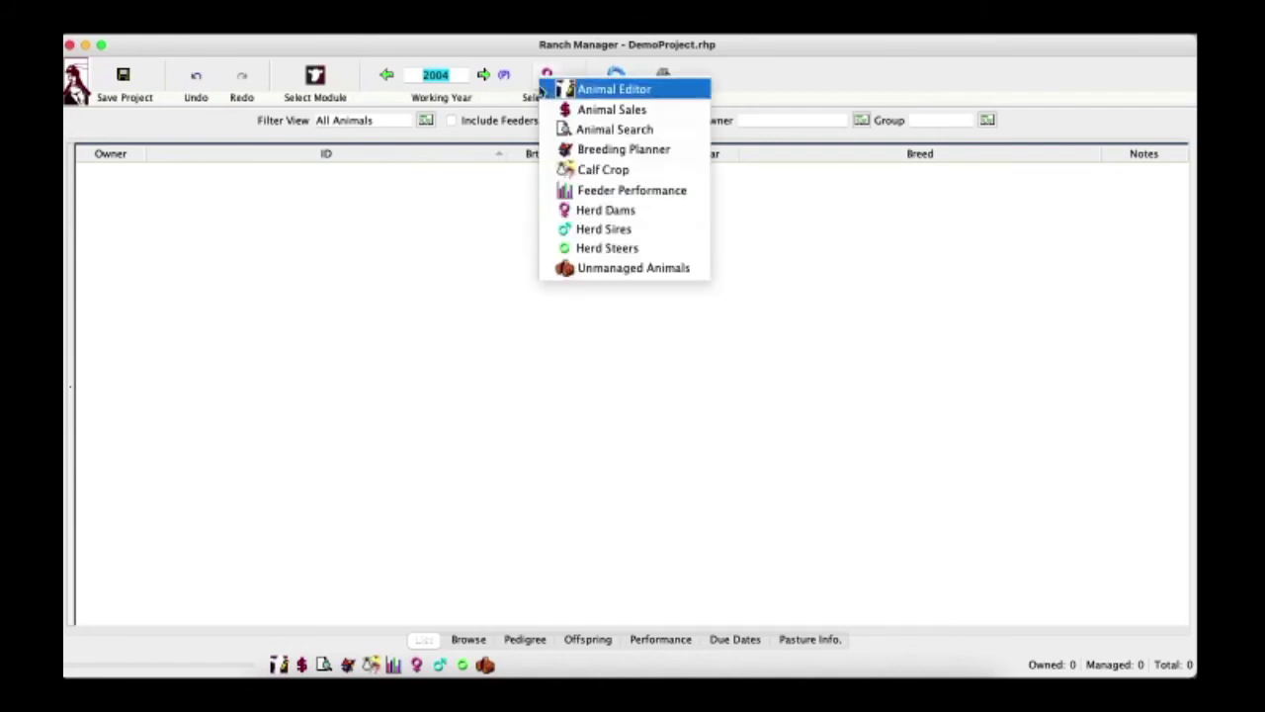
pyautogui.click(575, 268)
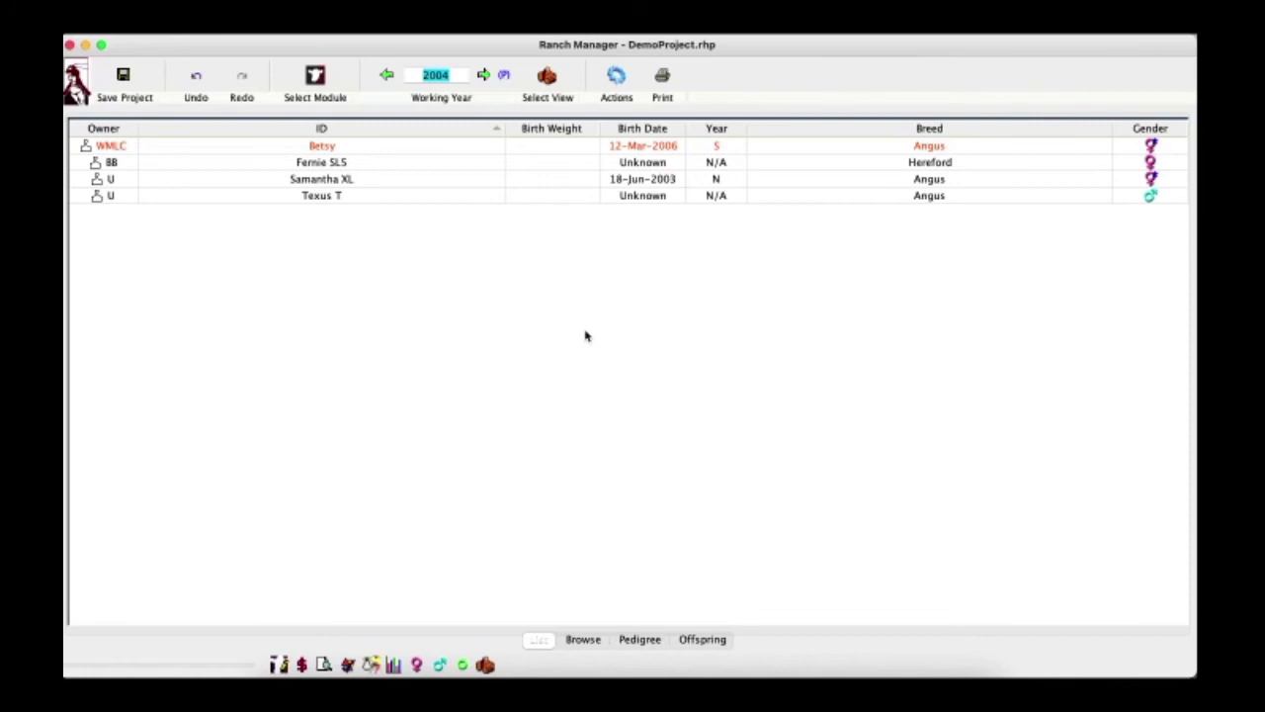
pyautogui.click(544, 87)
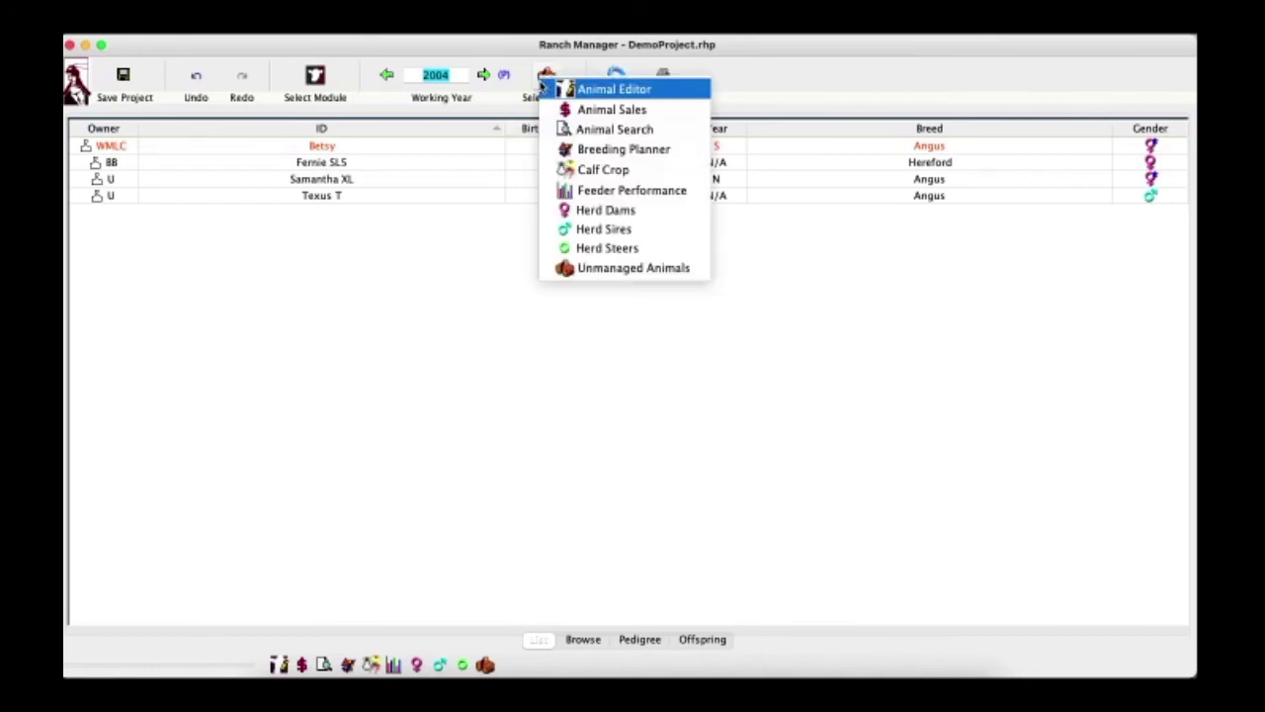
pyautogui.click(570, 206)
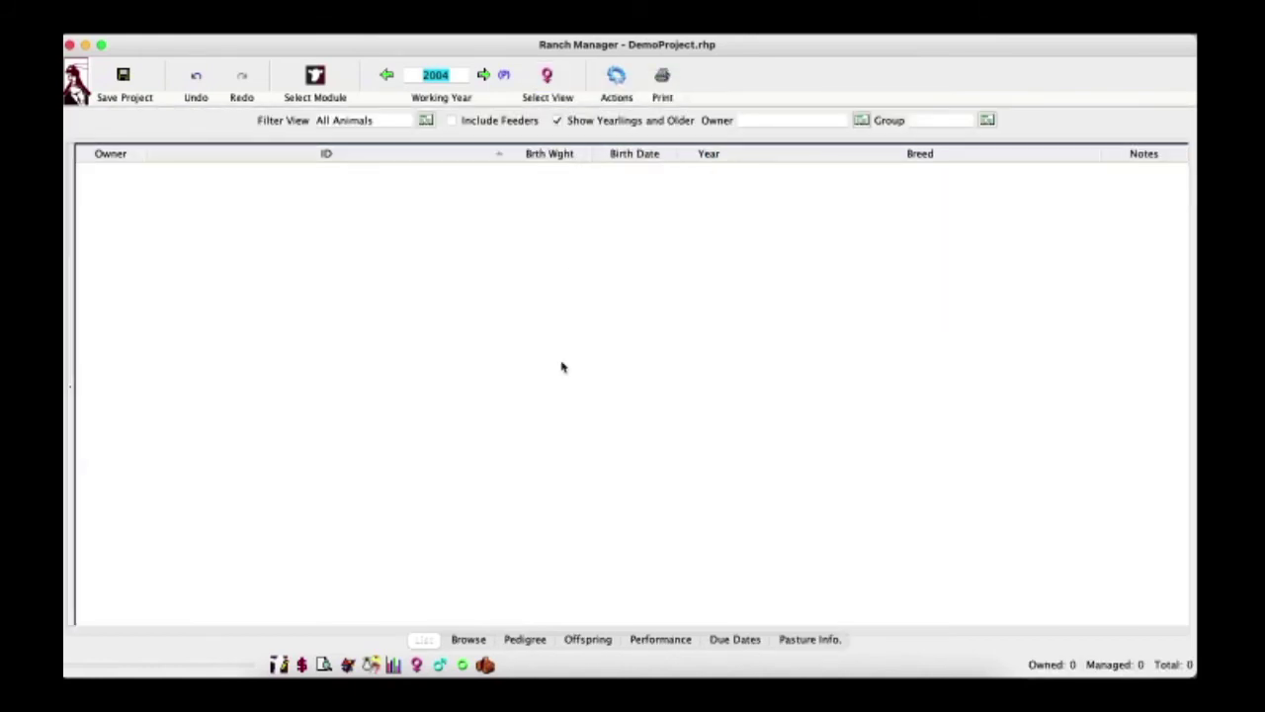
# Step: Set the working year of the herd dams list to 2021
pyautogui.click(484, 75)
pyautogui.click(483, 75)
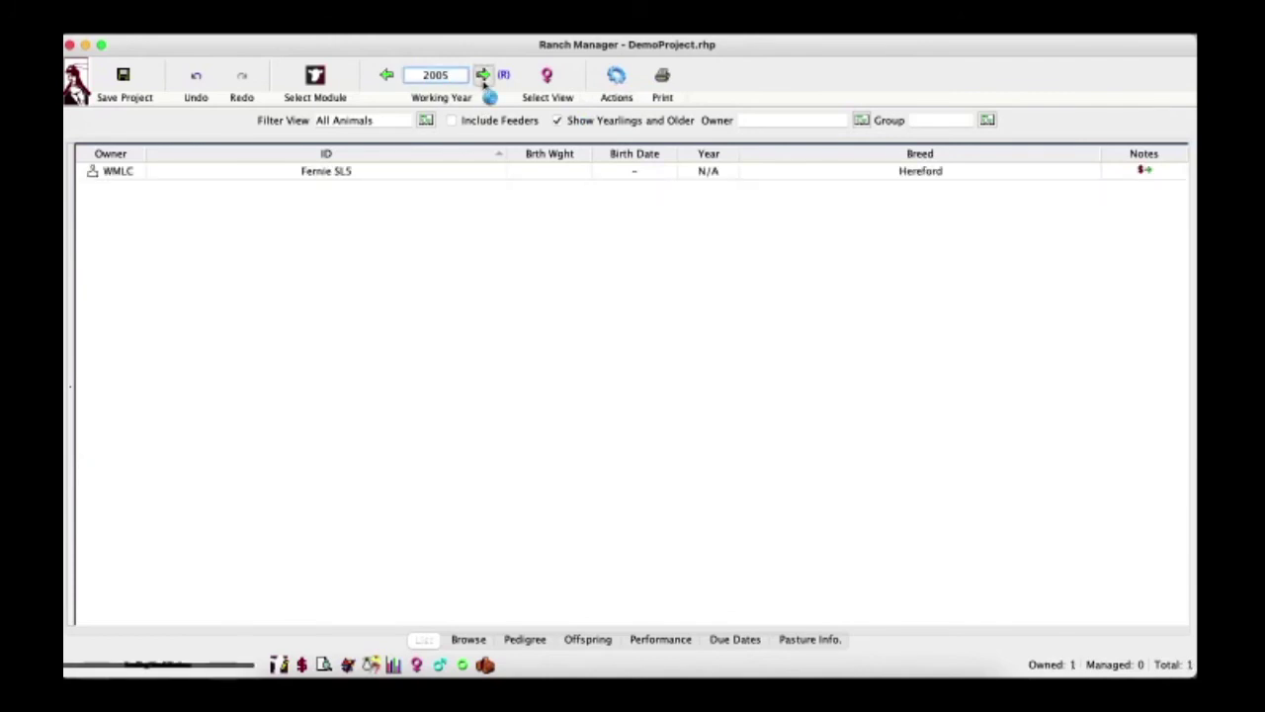
pyautogui.moveTo(458, 78); pyautogui.dragTo(439, 79)
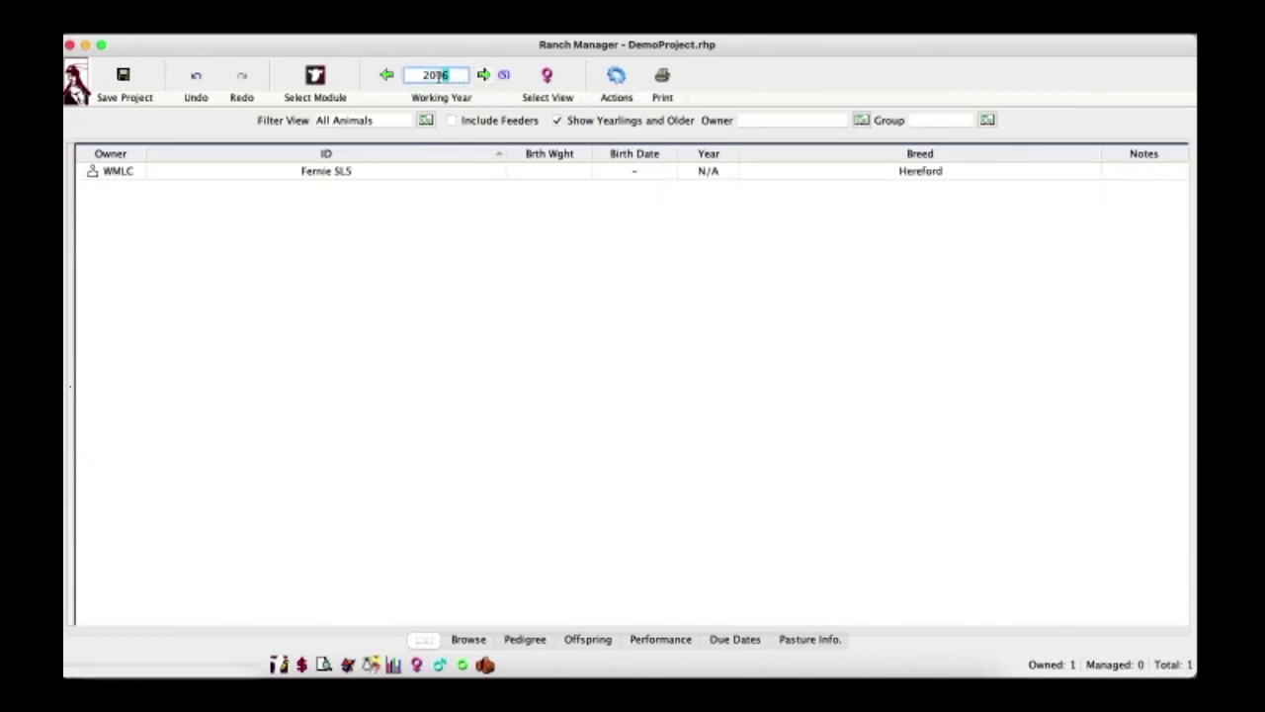
pyautogui.write('21')
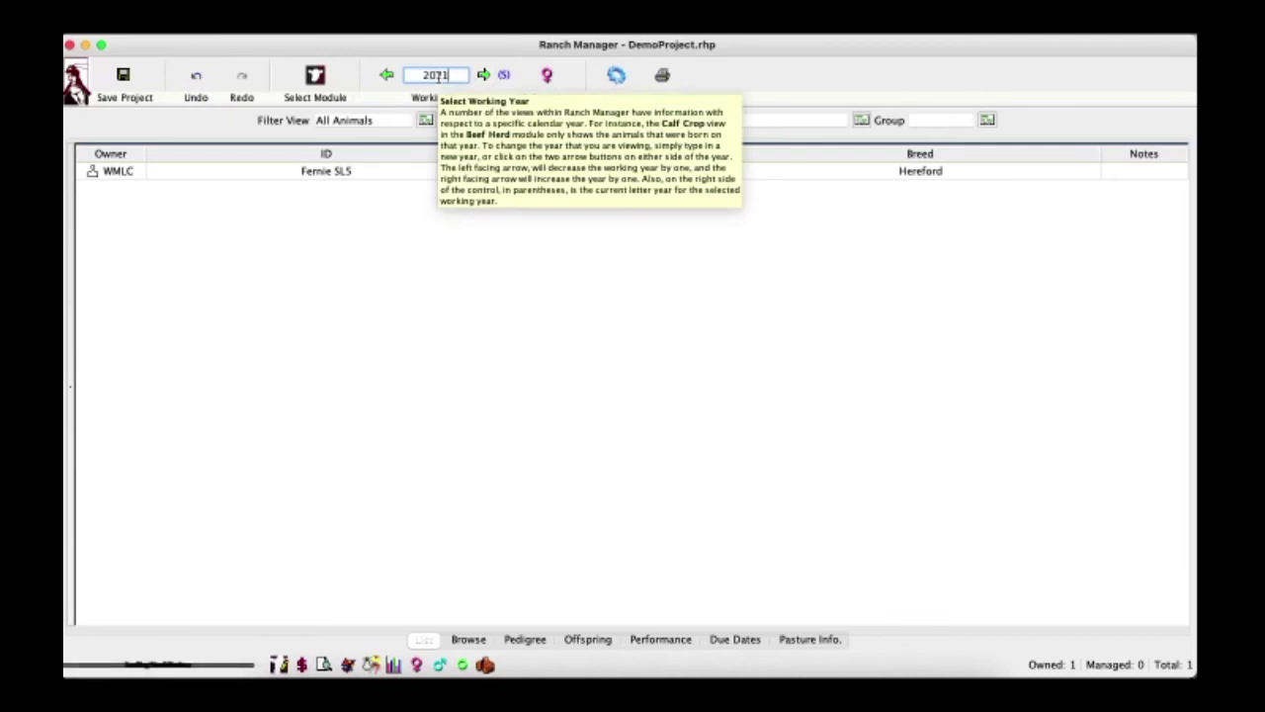
pyautogui.press('Return')
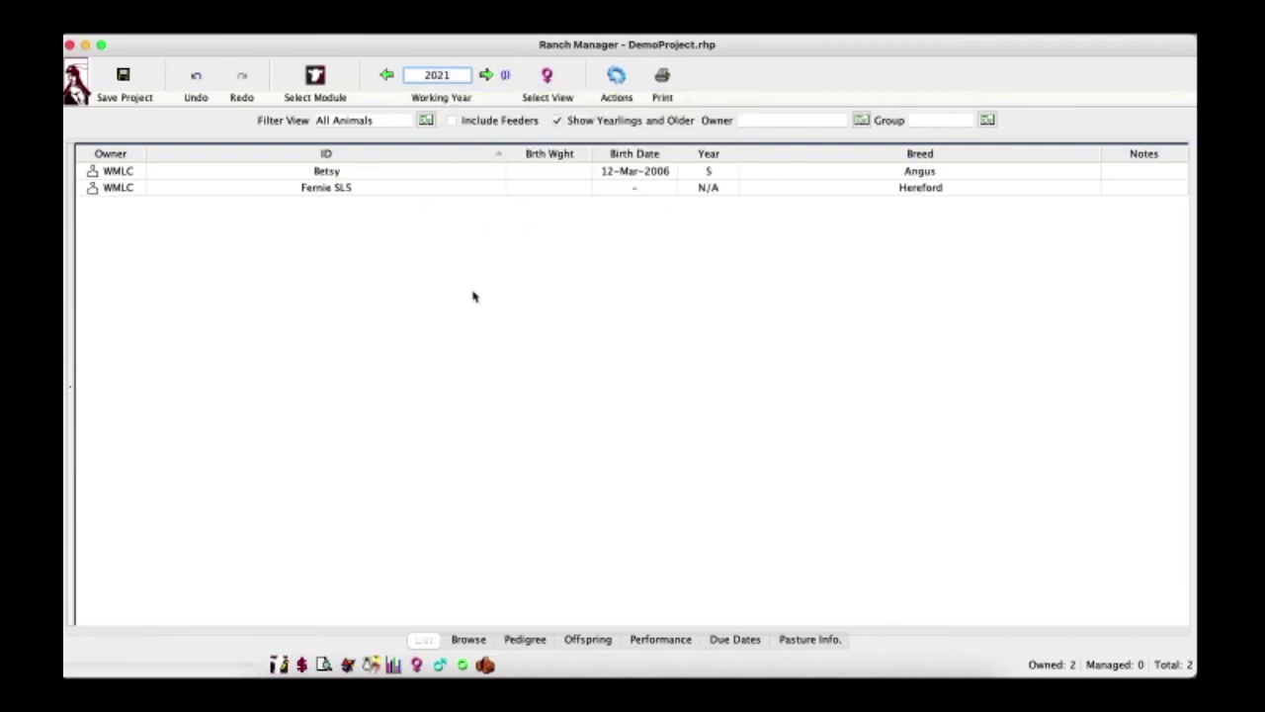
# Step: Start a breeding record for Fernie SLS with the breeding date 10 Aug 2020
pyautogui.click(445, 191)
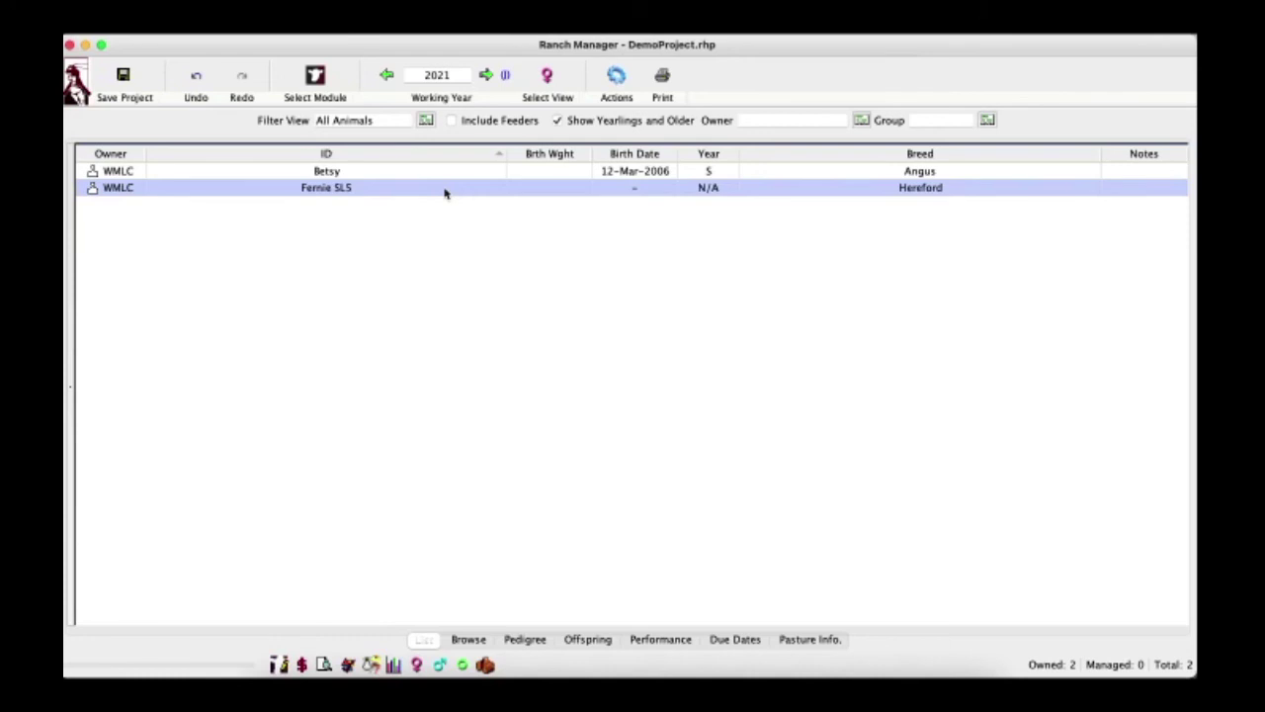
pyautogui.click(607, 97)
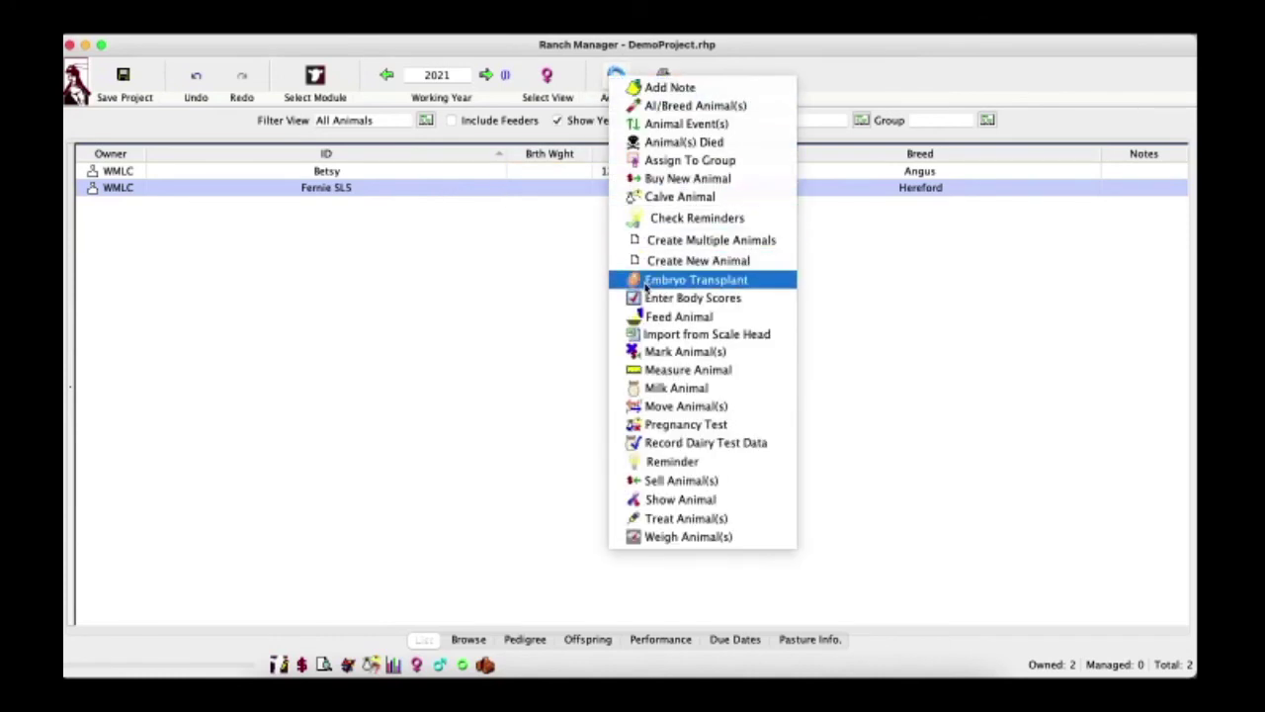
pyautogui.click(692, 105)
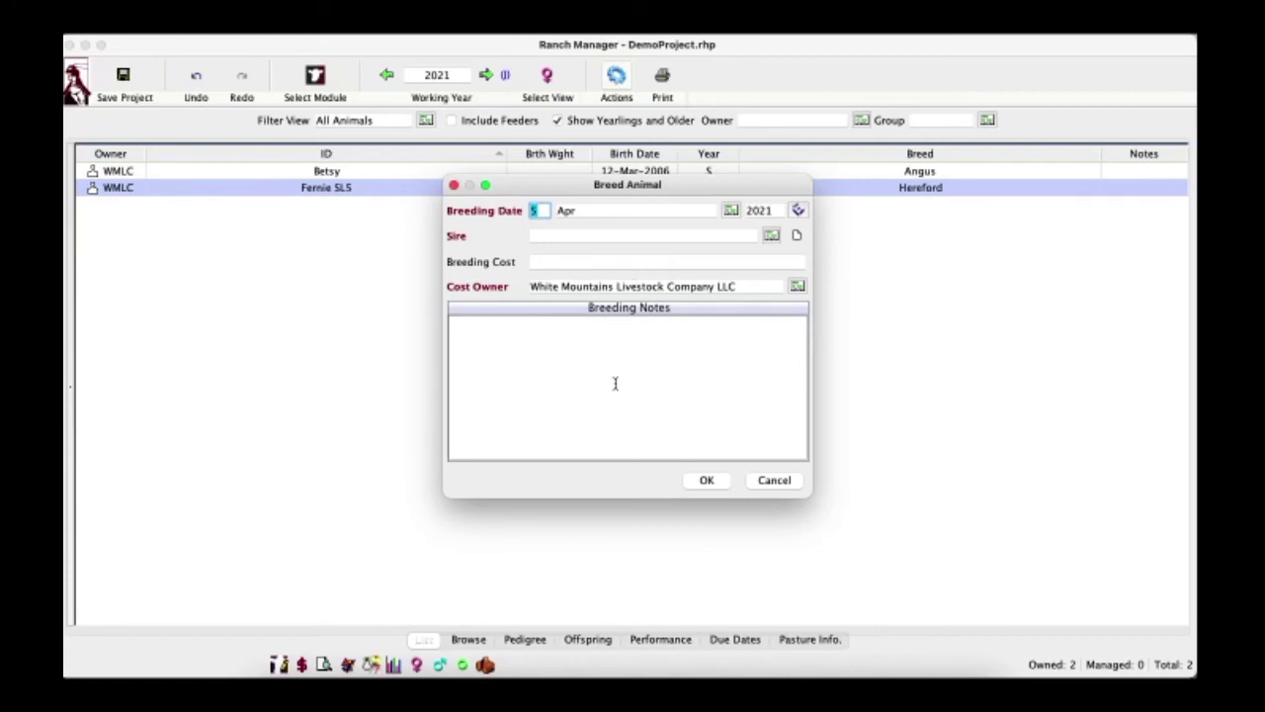
pyautogui.write('10')
pyautogui.press('Tab')
pyautogui.write('Aug')
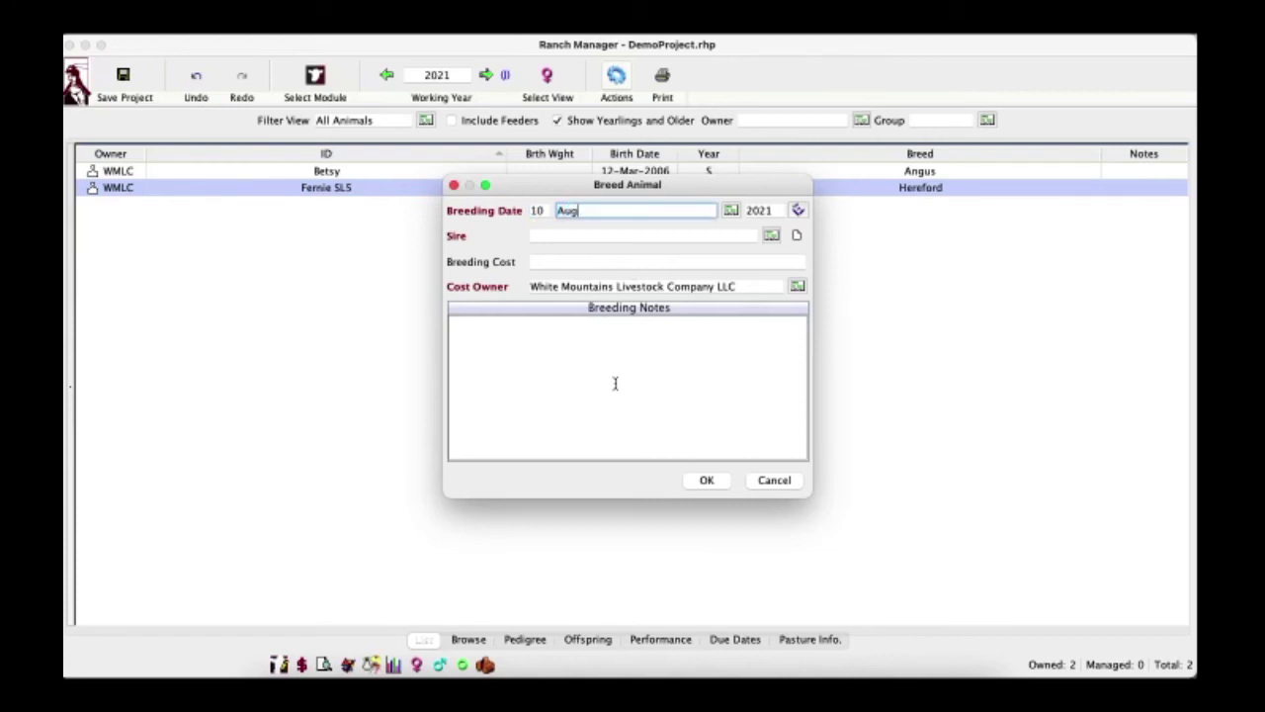
pyautogui.press('Tab')
pyautogui.write('202')
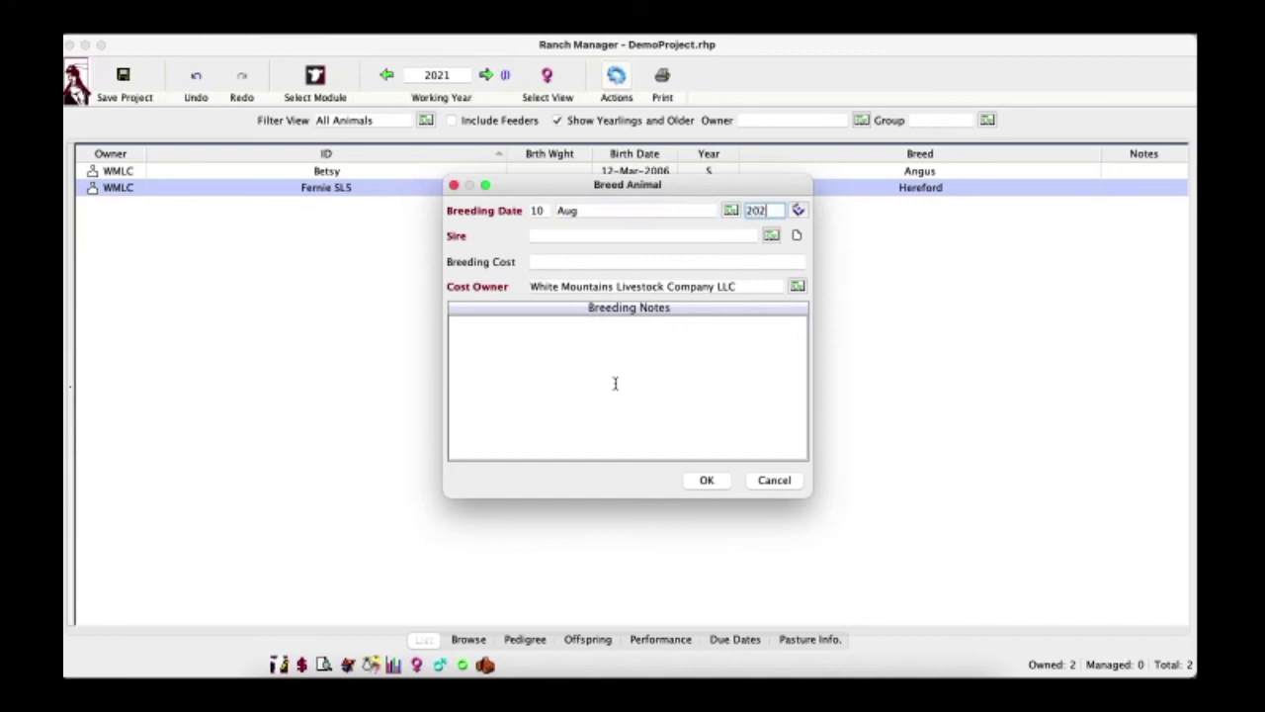
pyautogui.write('0')
pyautogui.press('Tab')
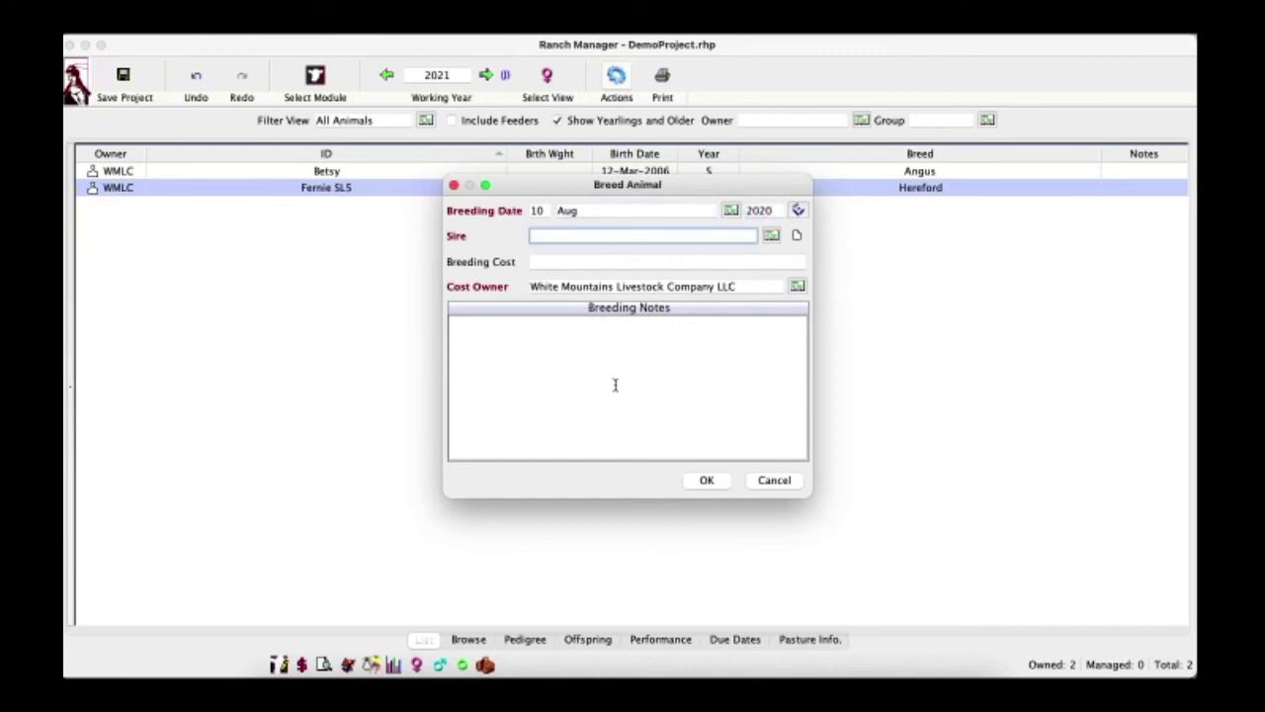
# Step: Choose Texus T as the sire and save the breeding record
pyautogui.click(771, 235)
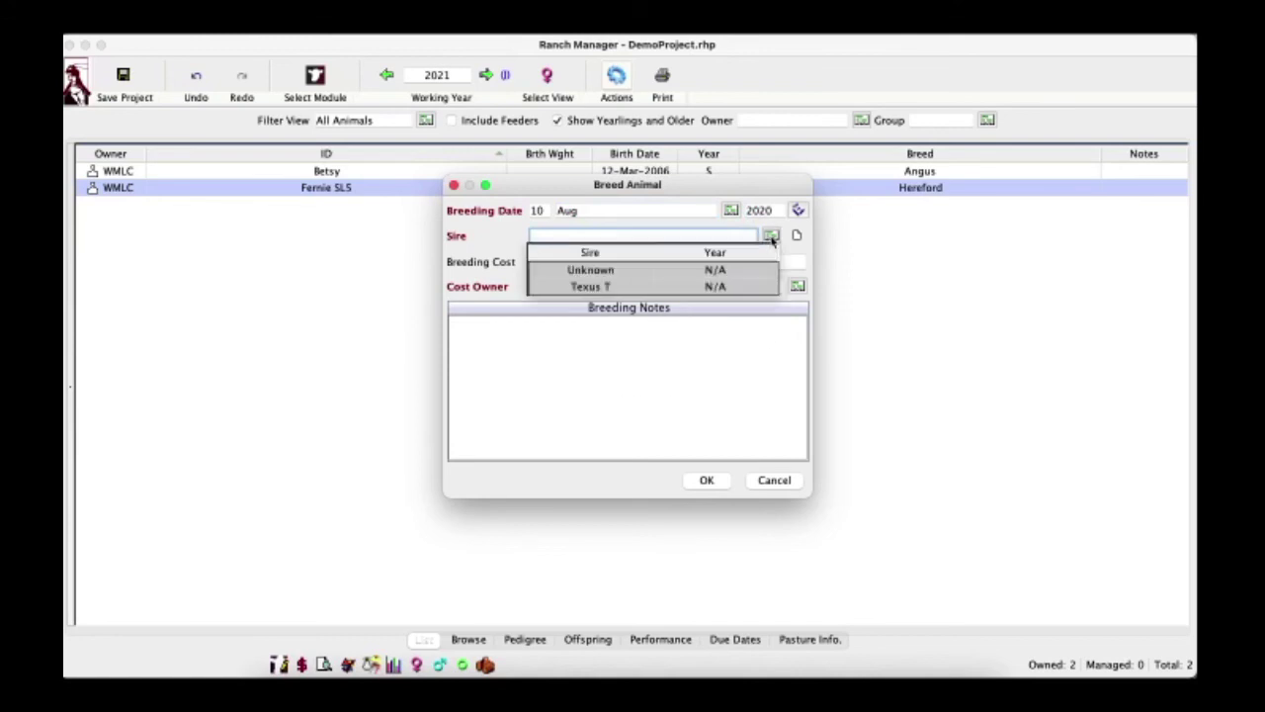
pyautogui.click(712, 286)
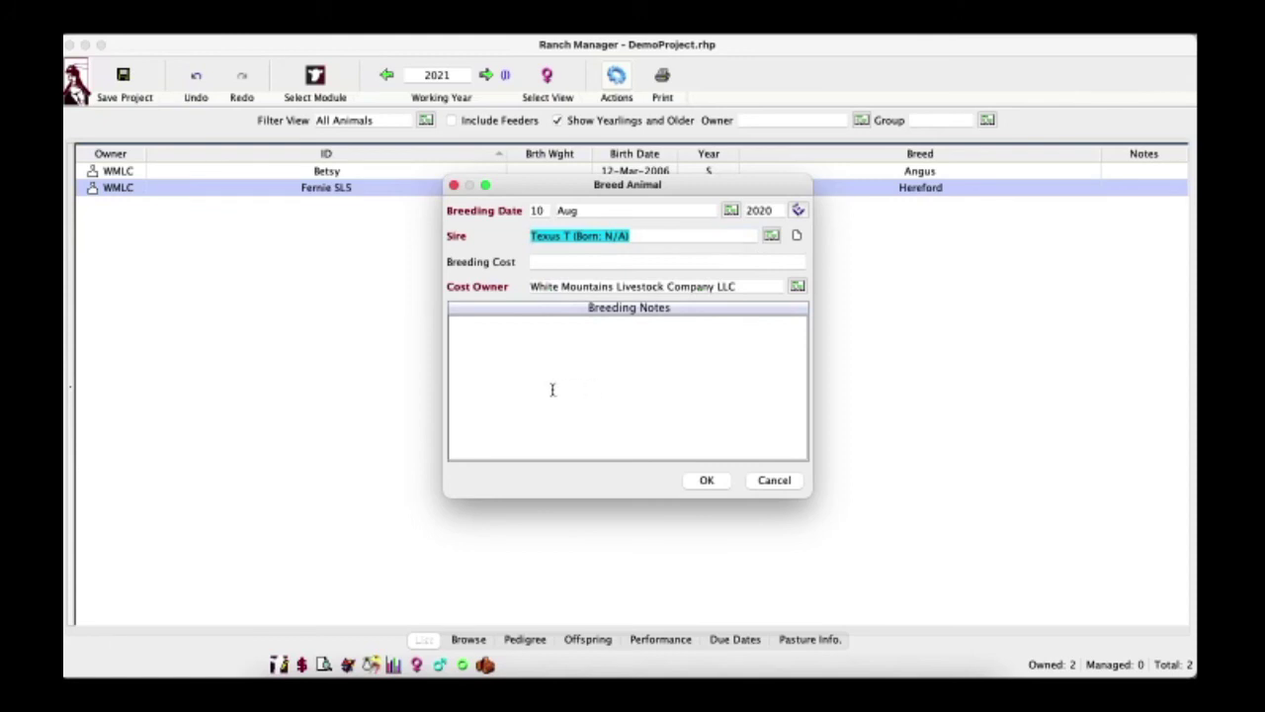
pyautogui.click(713, 481)
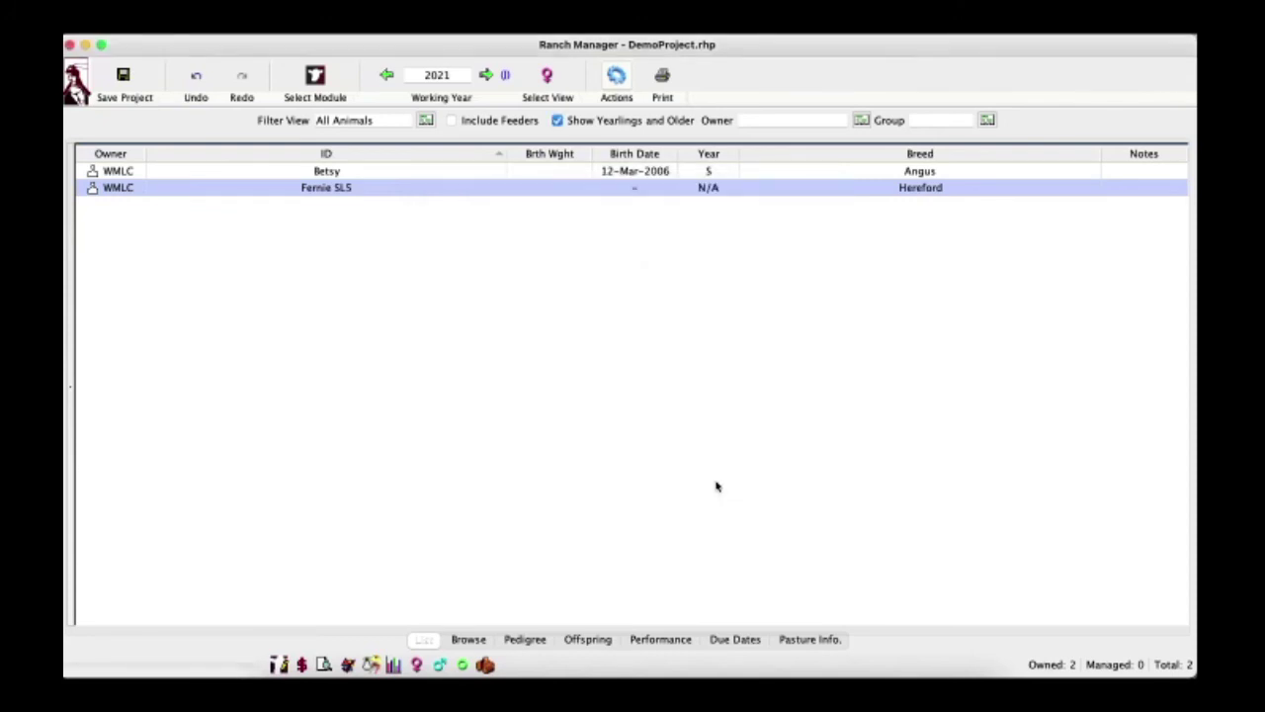
# Step: Show the breeding due dates of the herd dams for working year 2021
pyautogui.click(387, 77)
pyautogui.click(483, 76)
pyautogui.click(726, 644)
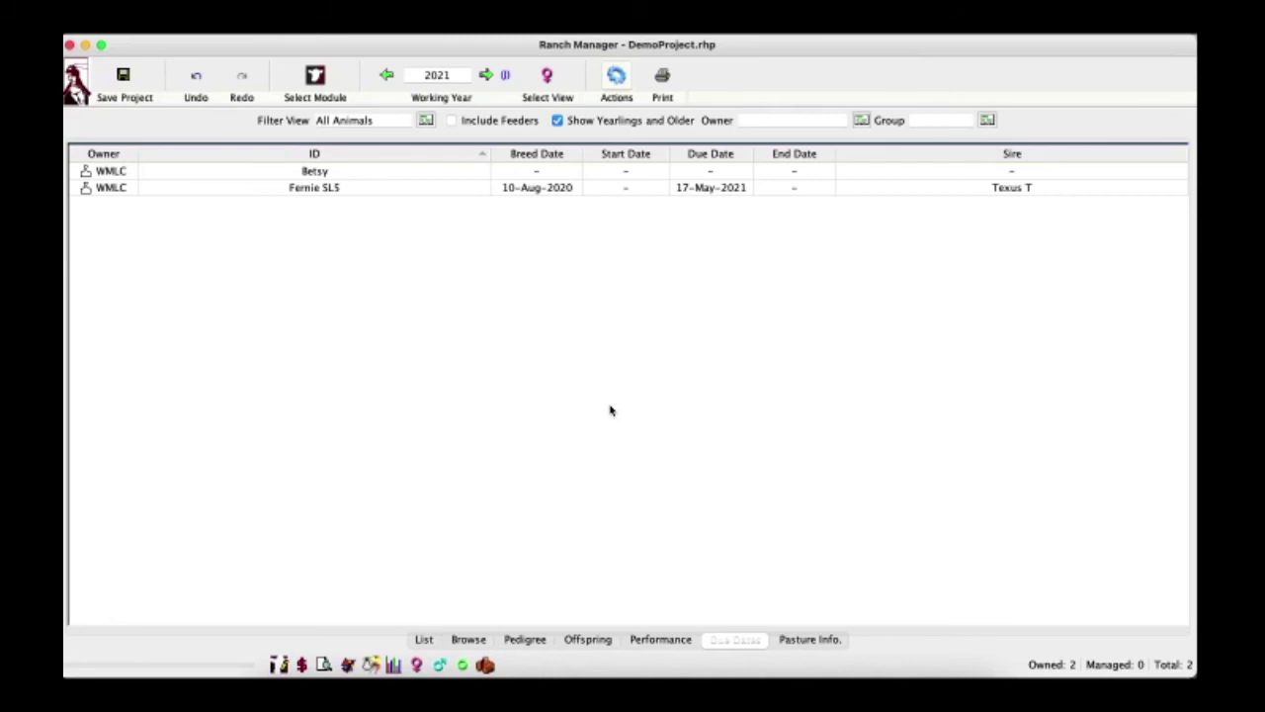
# Step: Record that Fernie SLS calved on 13 May 2021 and open the new calf's record
pyautogui.click(717, 195)
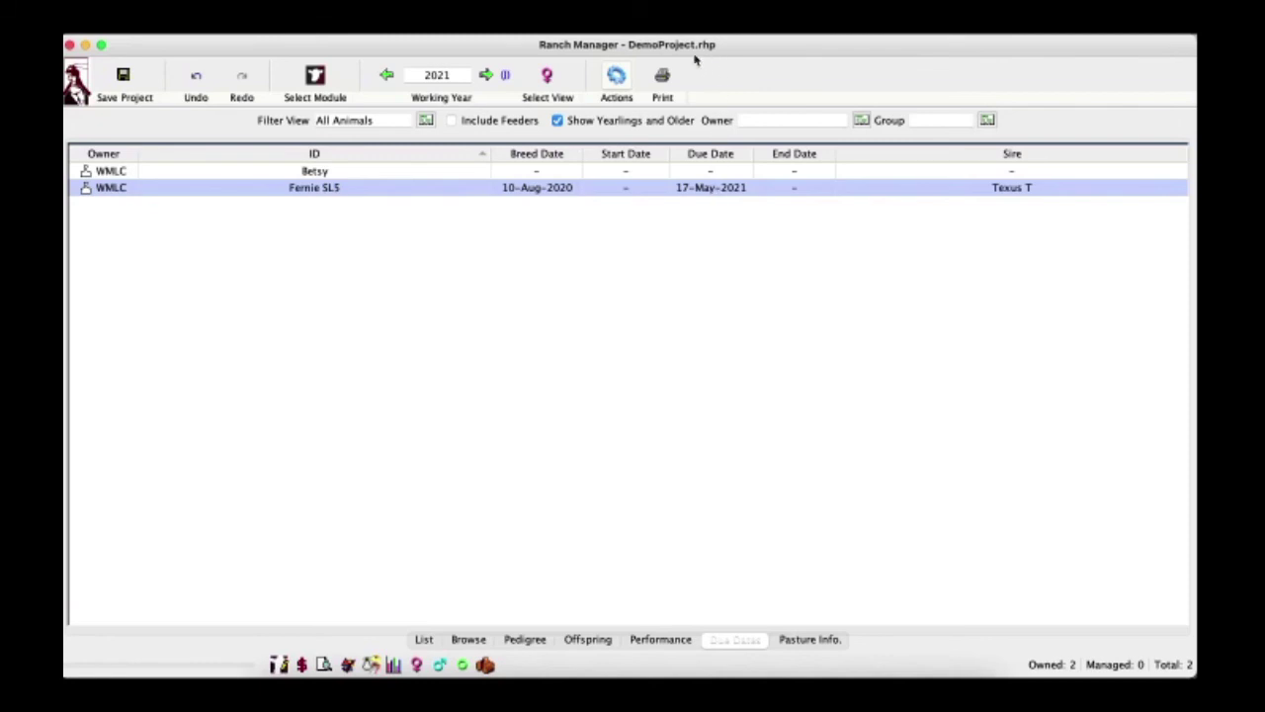
pyautogui.click(617, 77)
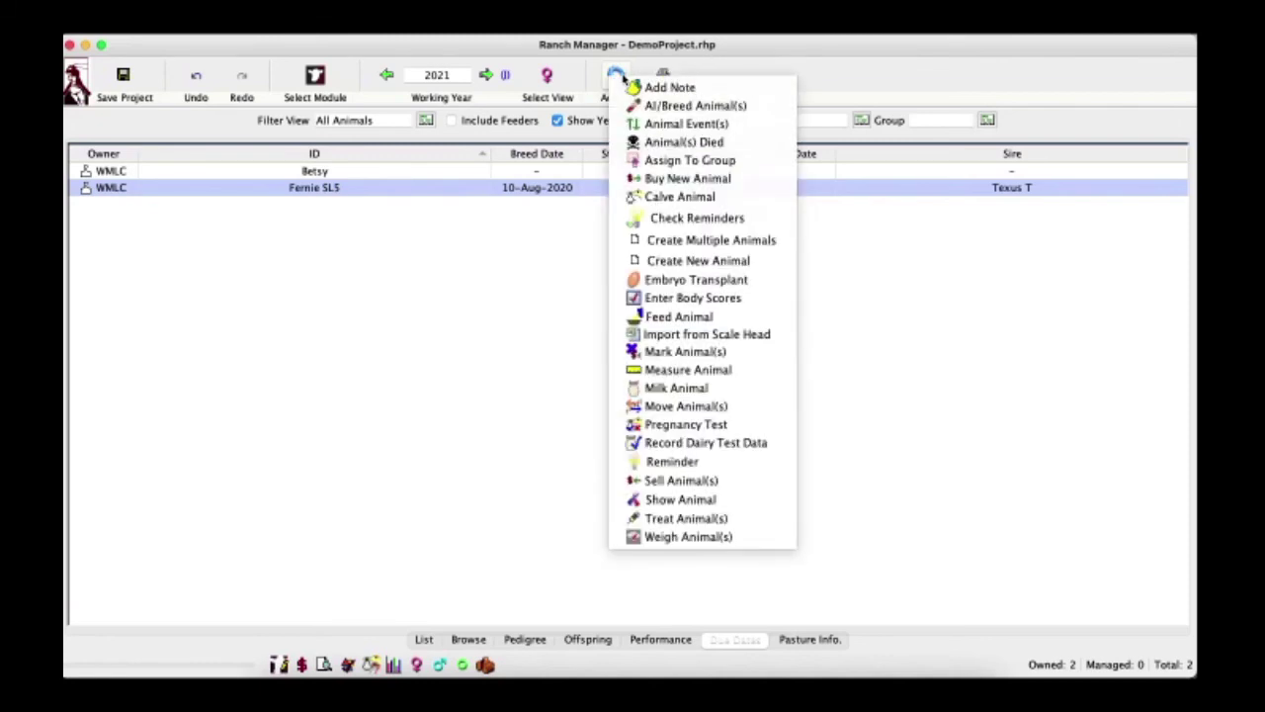
pyautogui.click(652, 196)
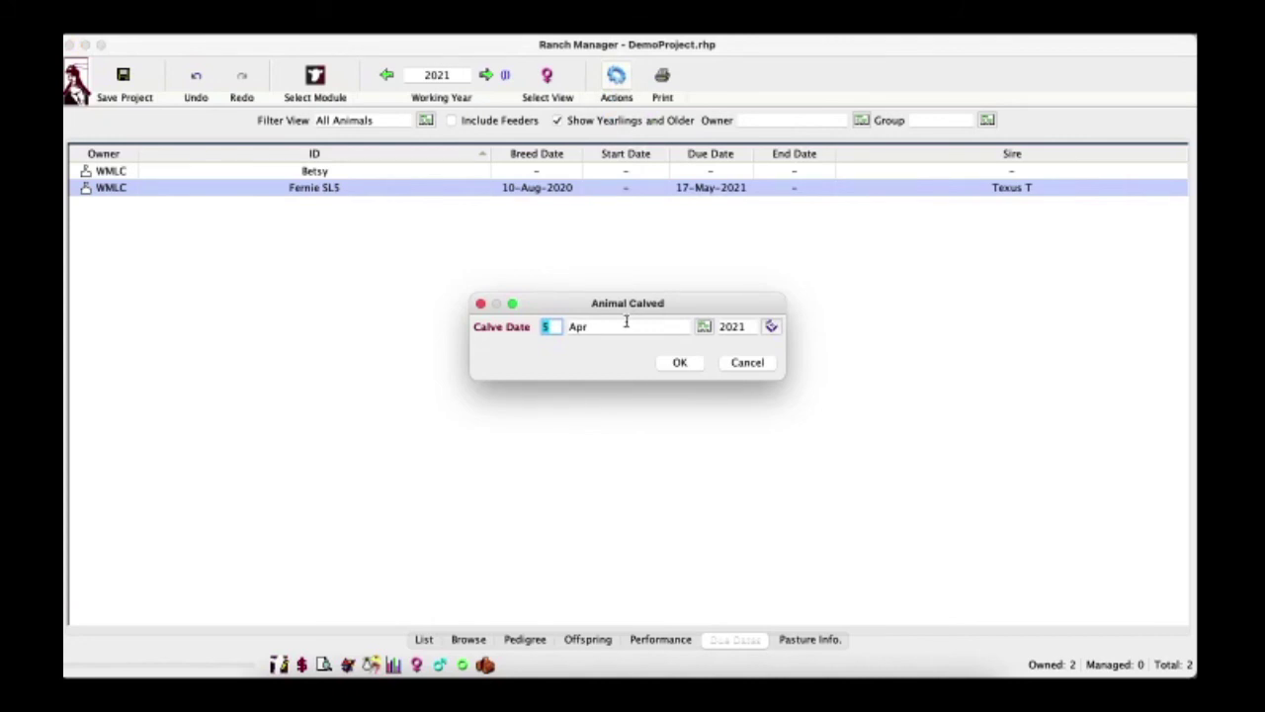
pyautogui.write('13')
pyautogui.press('Tab')
pyautogui.write('May')
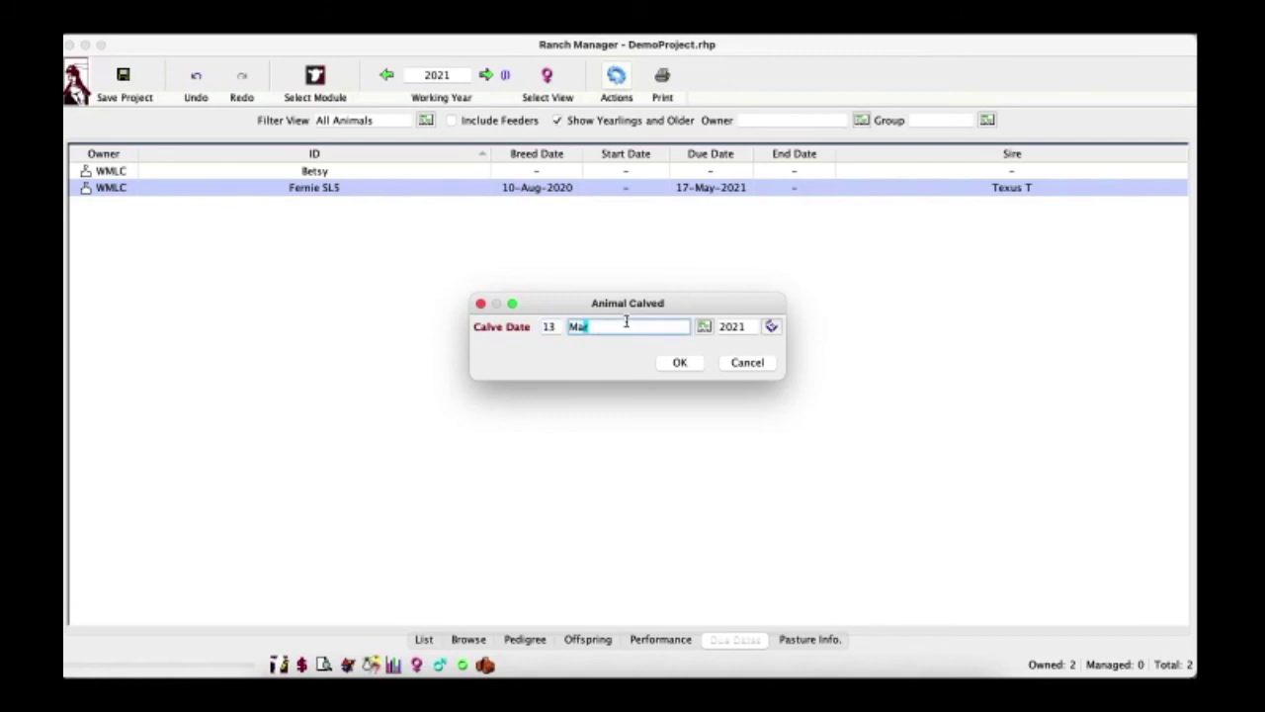
pyautogui.press('Tab')
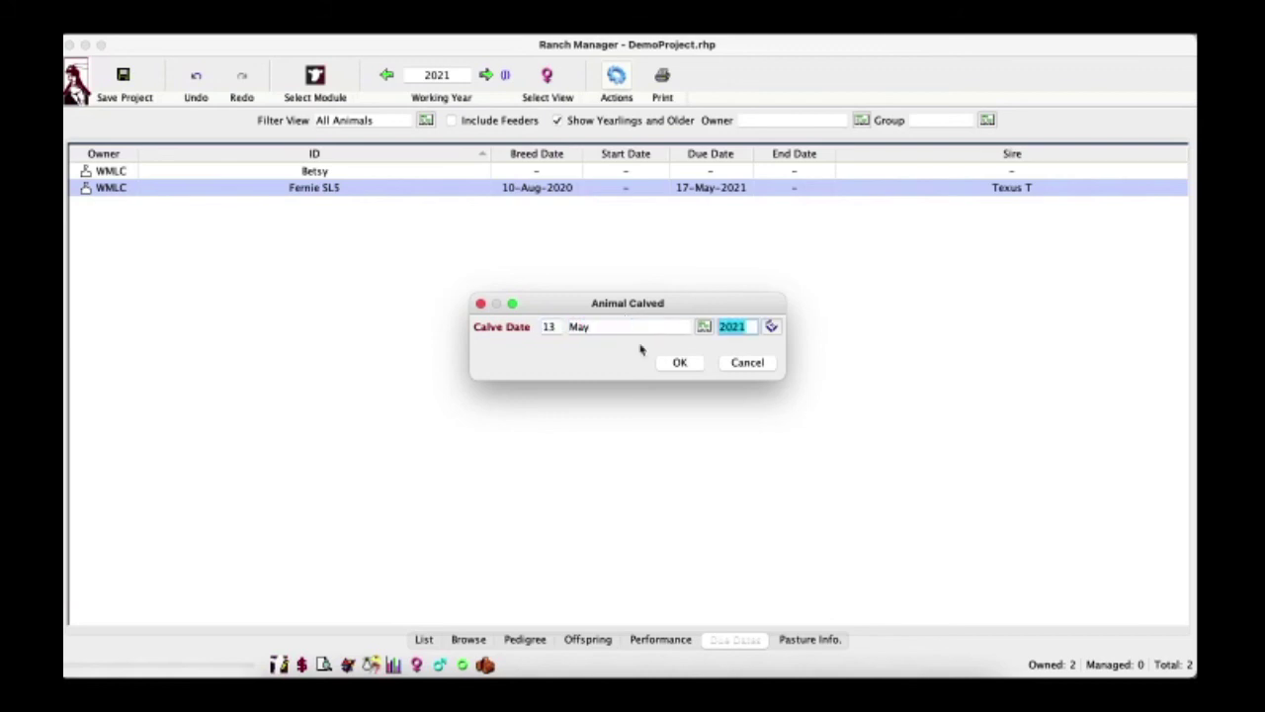
pyautogui.click(664, 365)
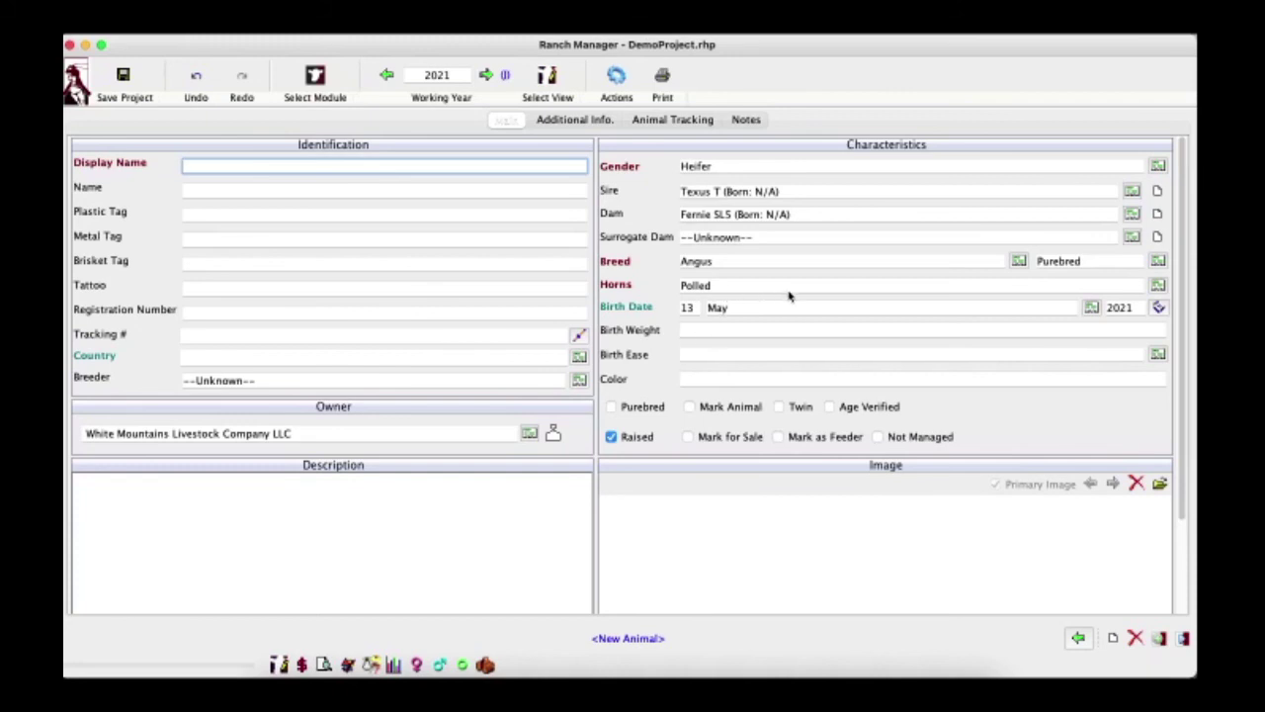
# Step: Set the calf's breed to Angus/Hereford X with the percentage Mixed
pyautogui.click(811, 262)
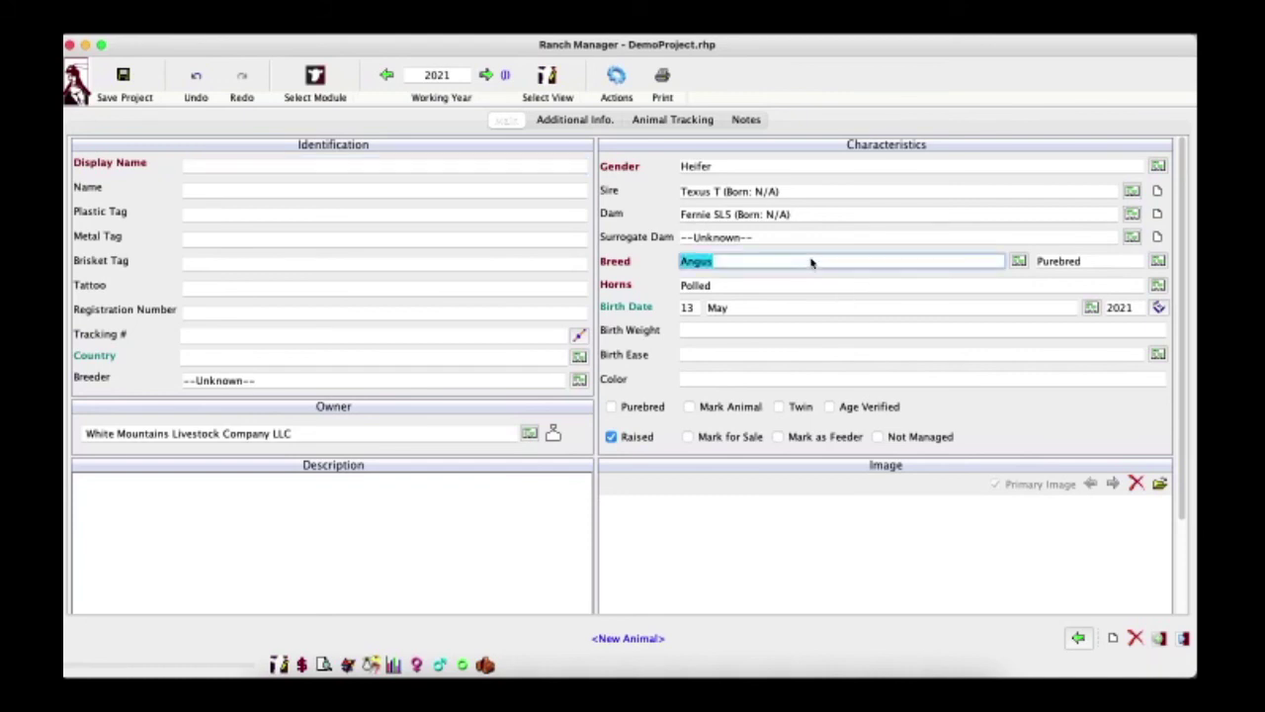
pyautogui.click(811, 261)
pyautogui.write('/Her')
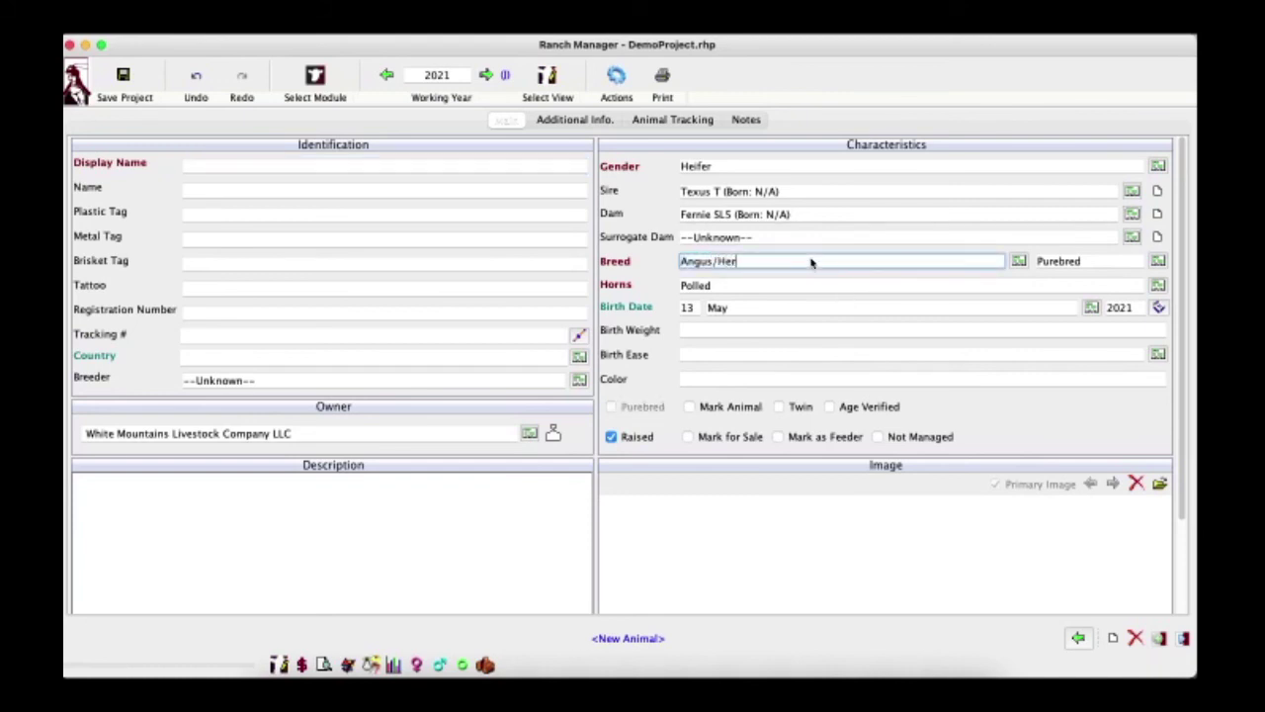
pyautogui.write('eford X')
pyautogui.click(1158, 261)
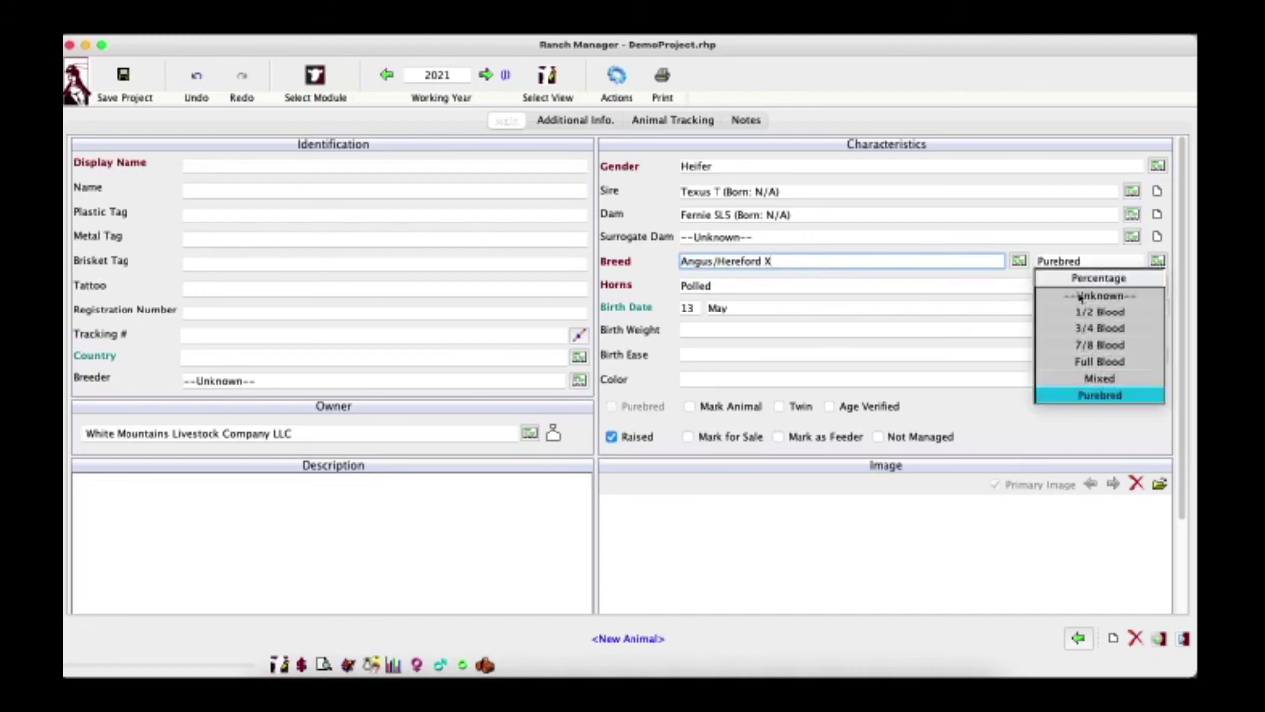
pyautogui.click(1064, 380)
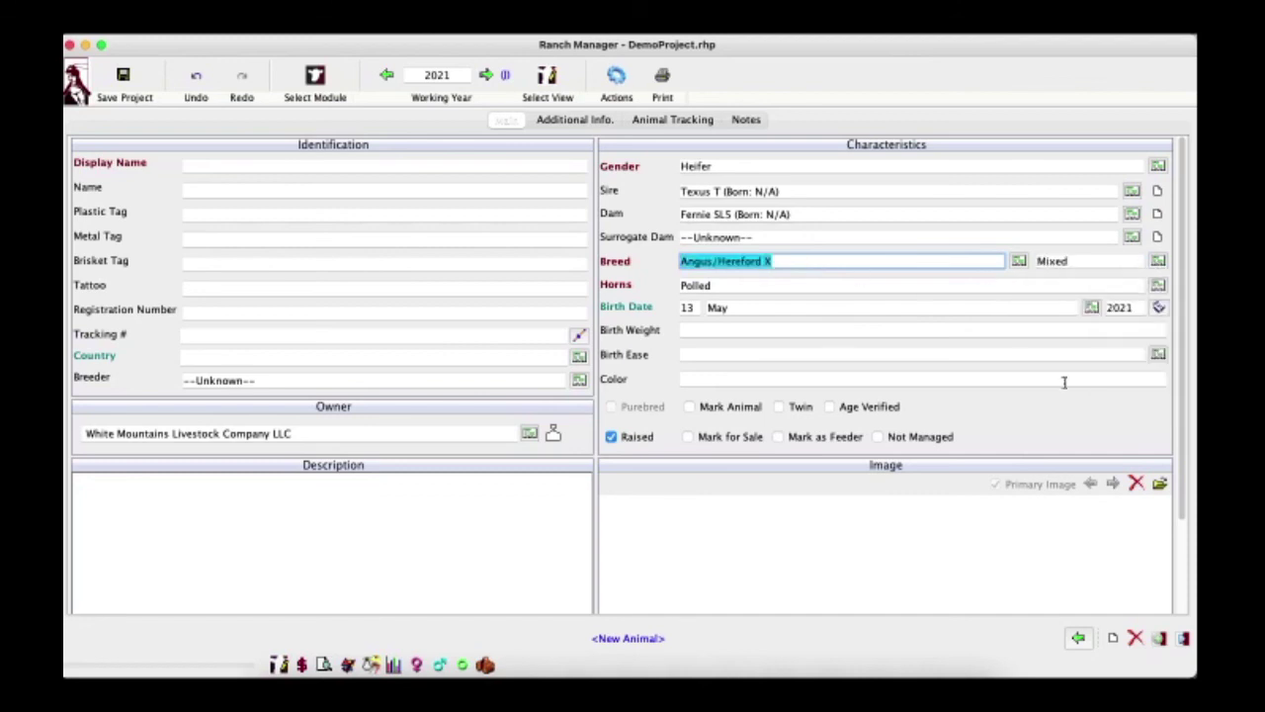
# Step: Enter Freckles TN as the calf's display name and set its gender to Bull
pyautogui.click(390, 169)
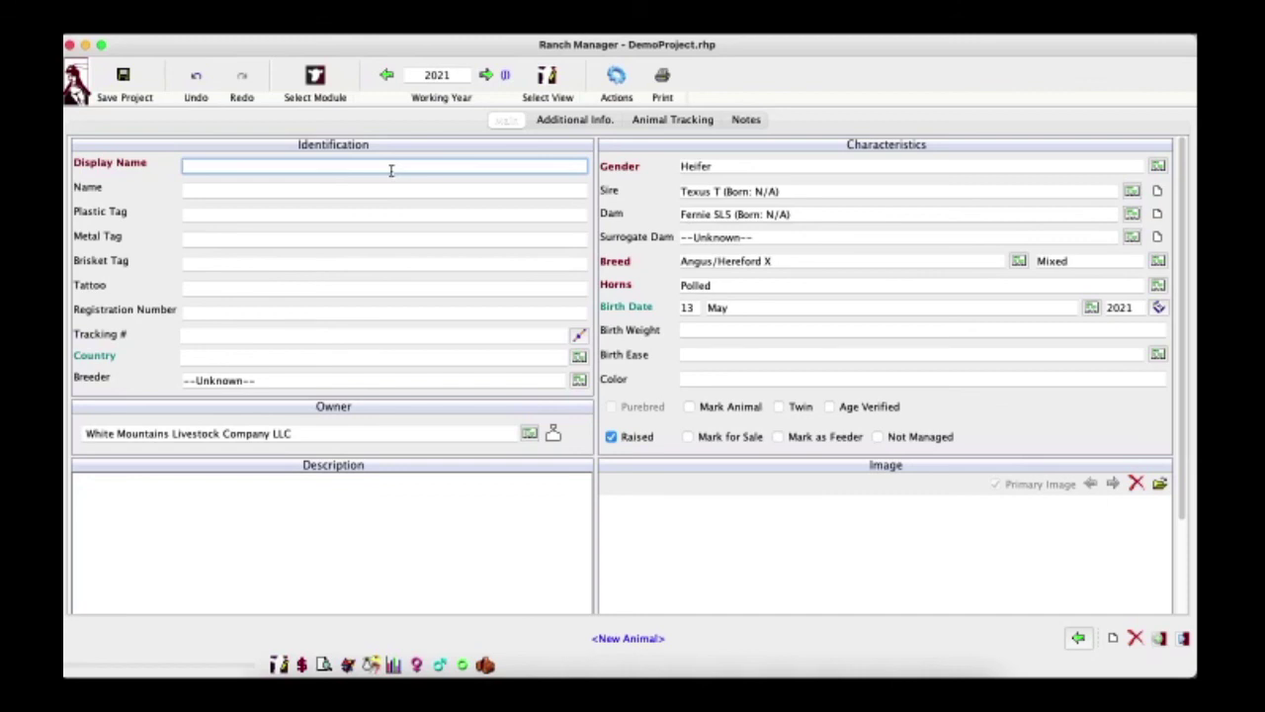
pyautogui.write('Freckles TN')
pyautogui.click(1157, 166)
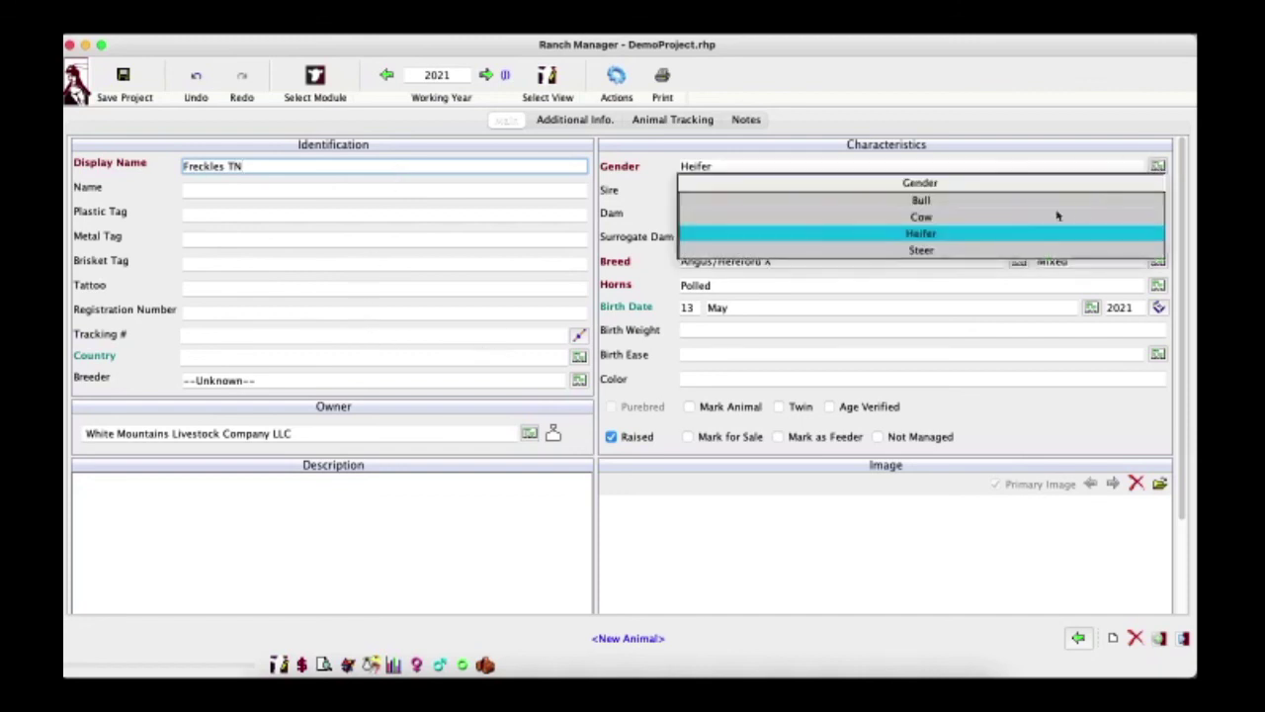
pyautogui.click(974, 196)
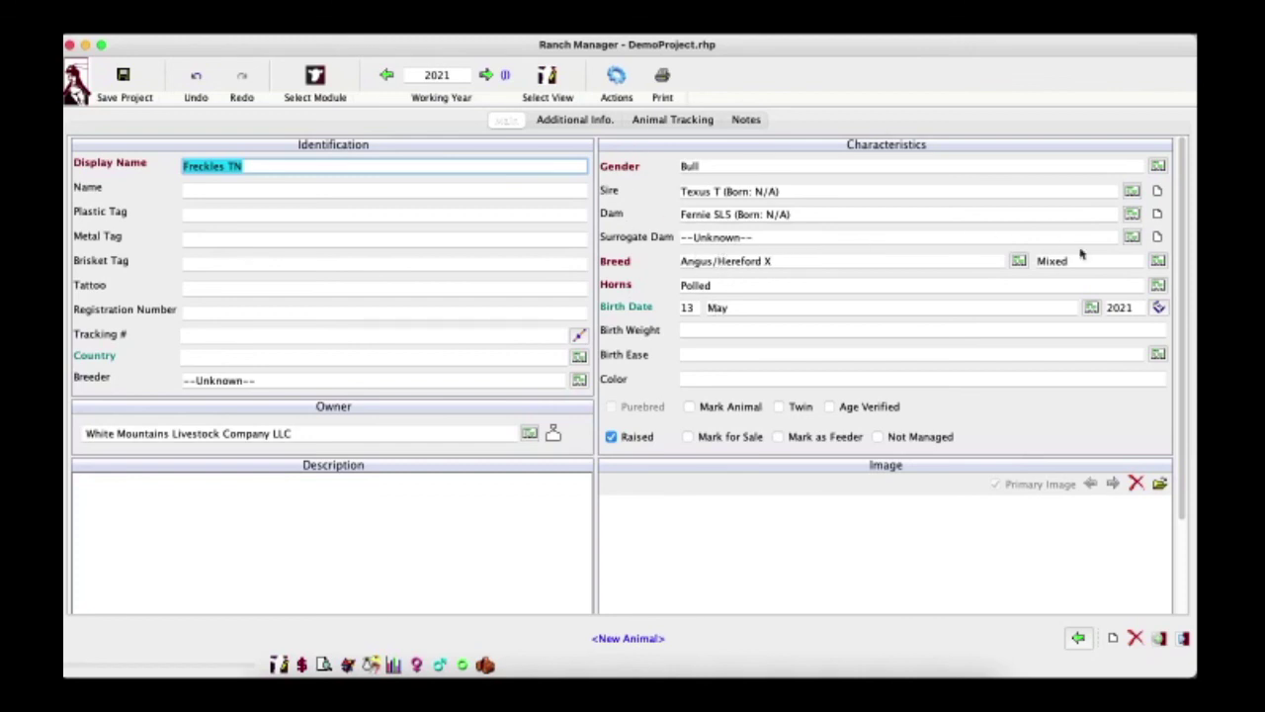
# Step: Save the calf's record, keeping the Mixed percentage and adding Angus/Hereford X as a new breed
pyautogui.click(1157, 261)
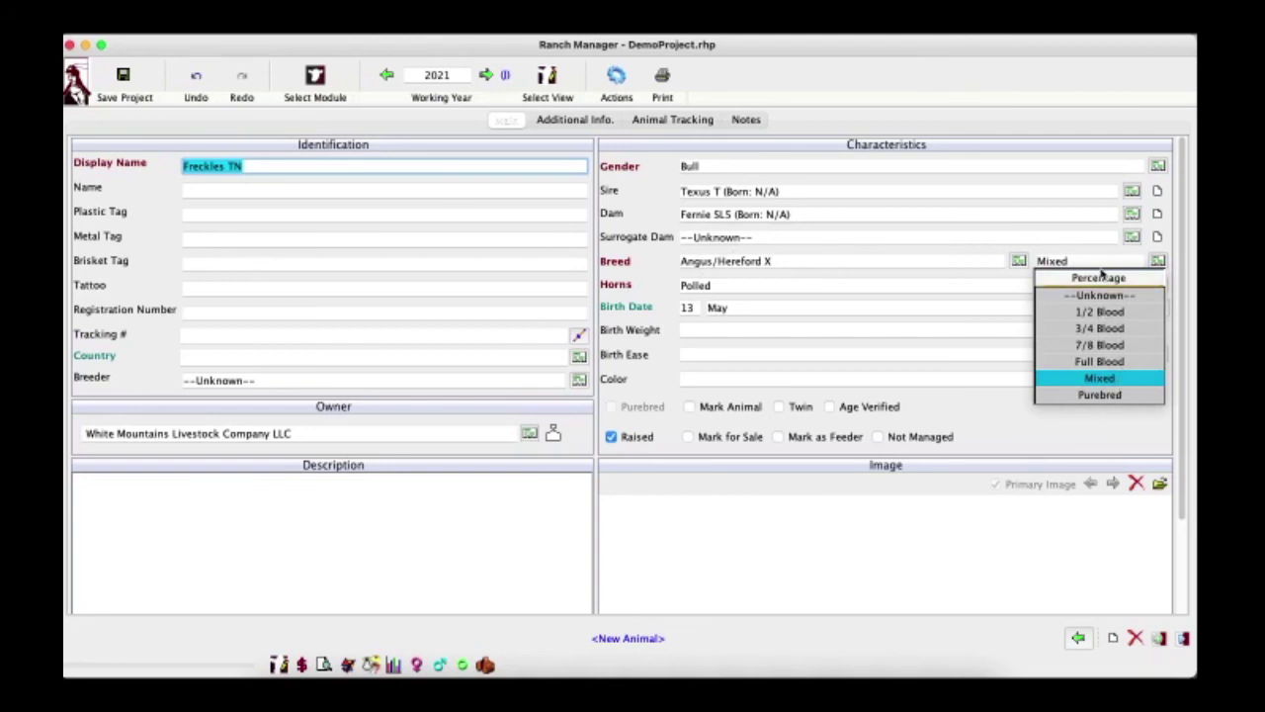
pyautogui.click(1033, 114)
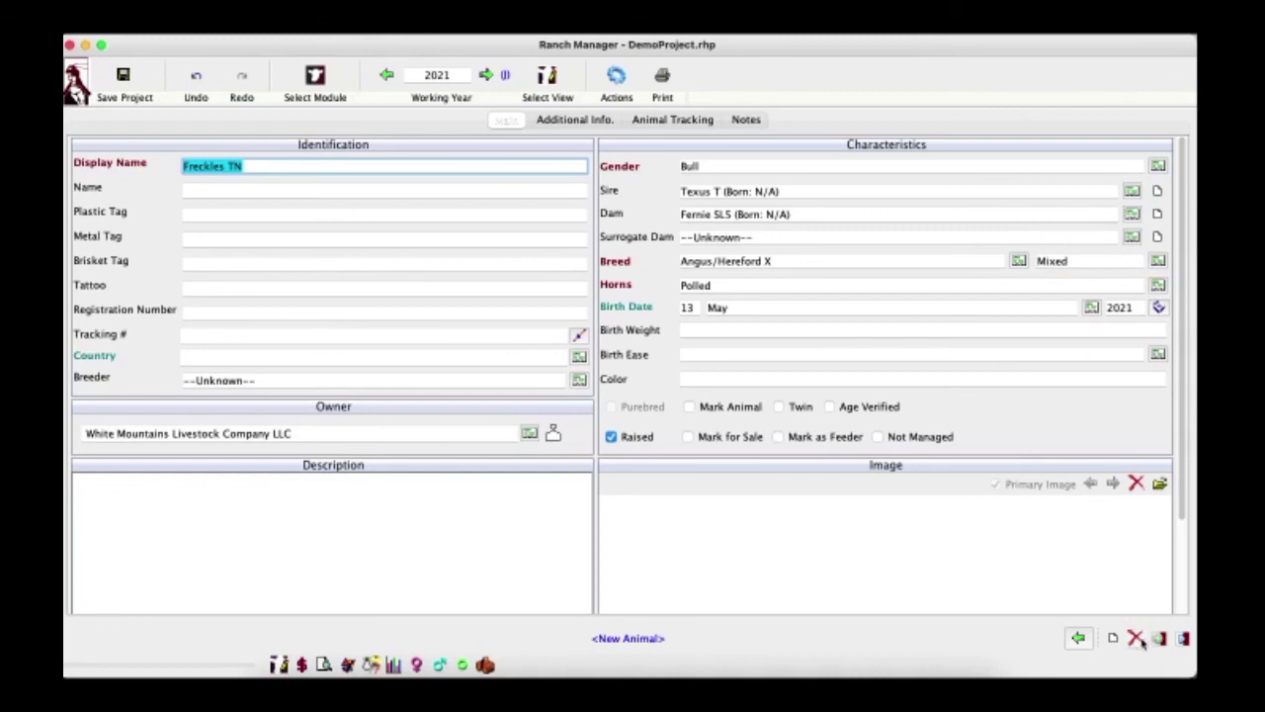
pyautogui.click(1183, 638)
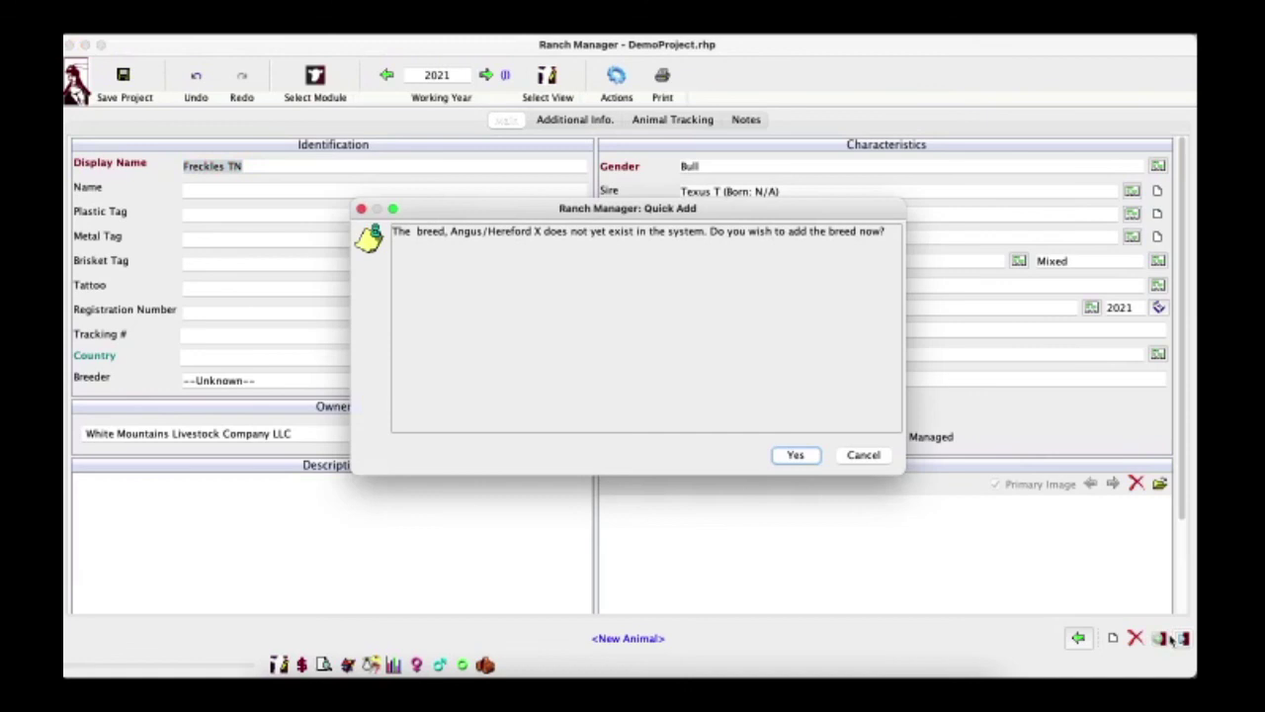
pyautogui.click(787, 457)
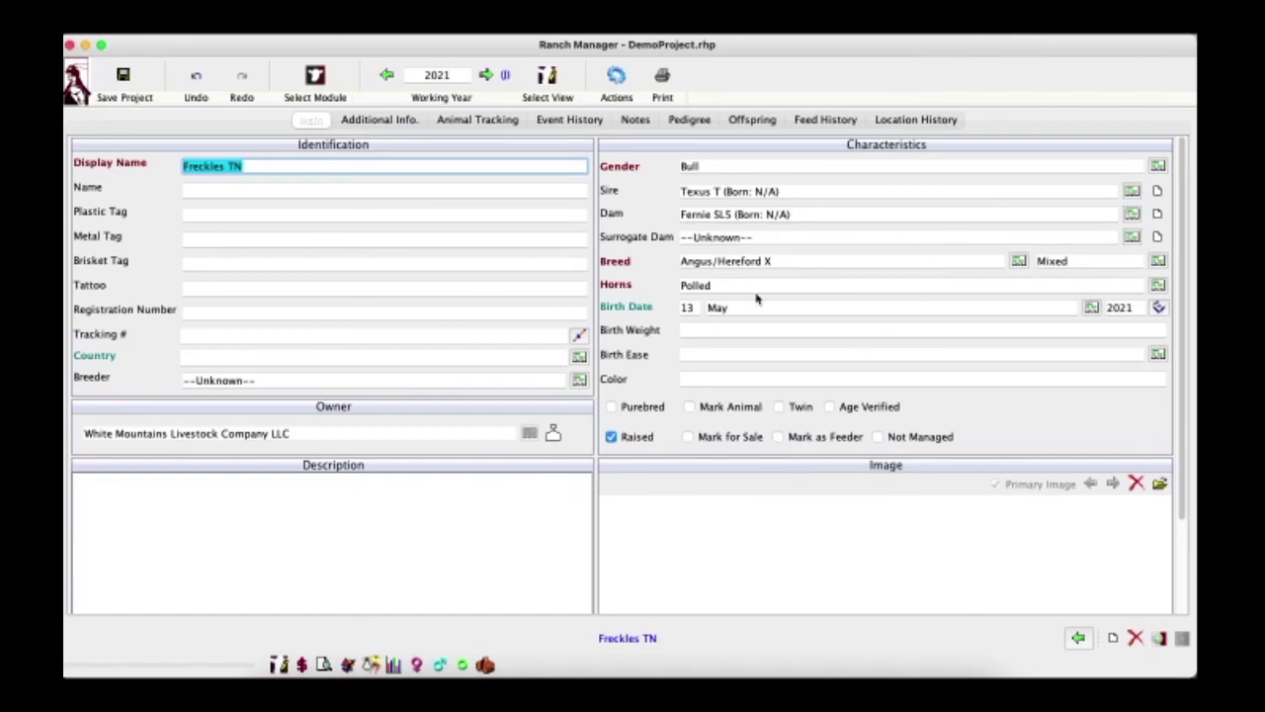
# Step: Open the dam Fernie SLS's record from the calf and review her birth, purchase, breeding and calving events
pyautogui.click(612, 214)
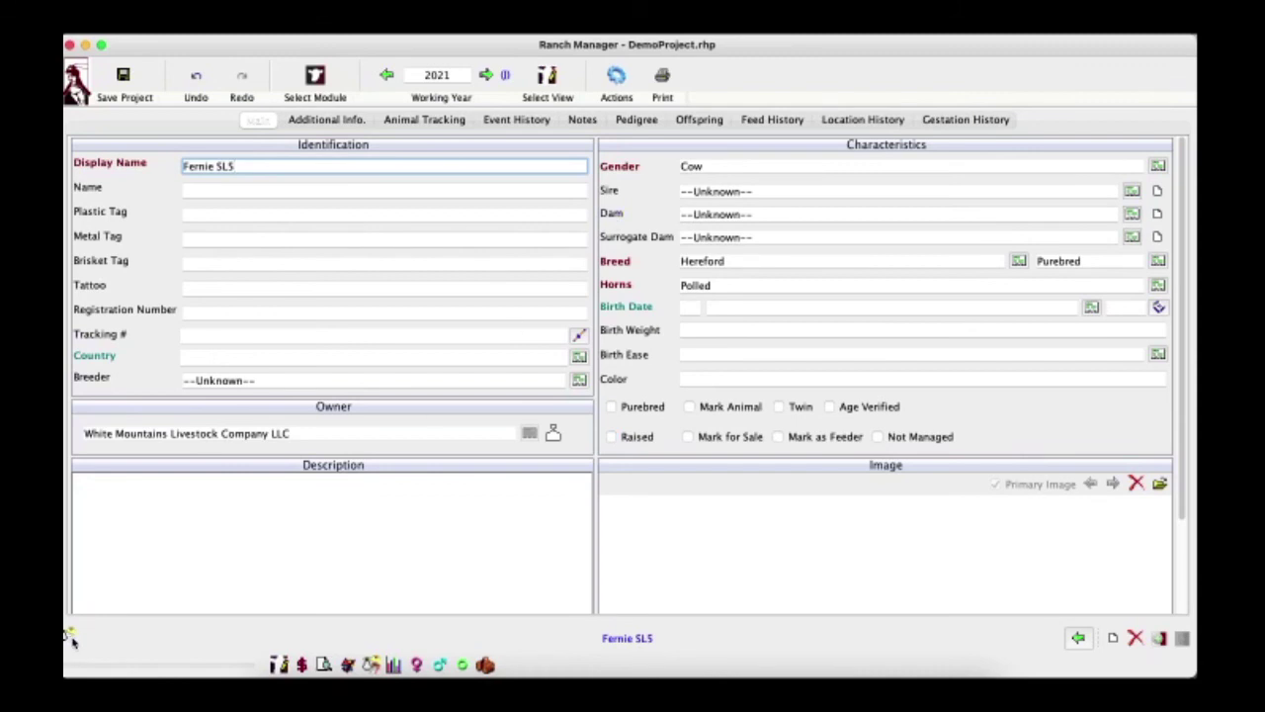
pyautogui.moveTo(72, 643)
pyautogui.click(486, 127)
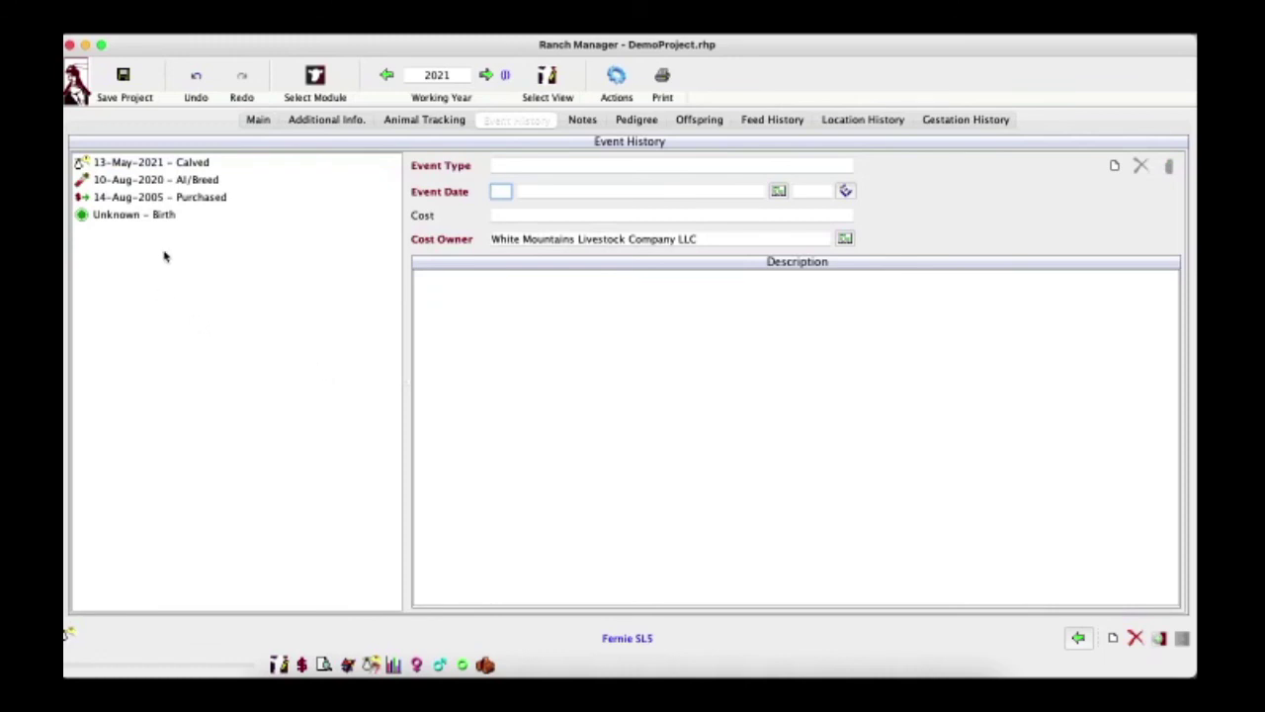
pyautogui.click(176, 219)
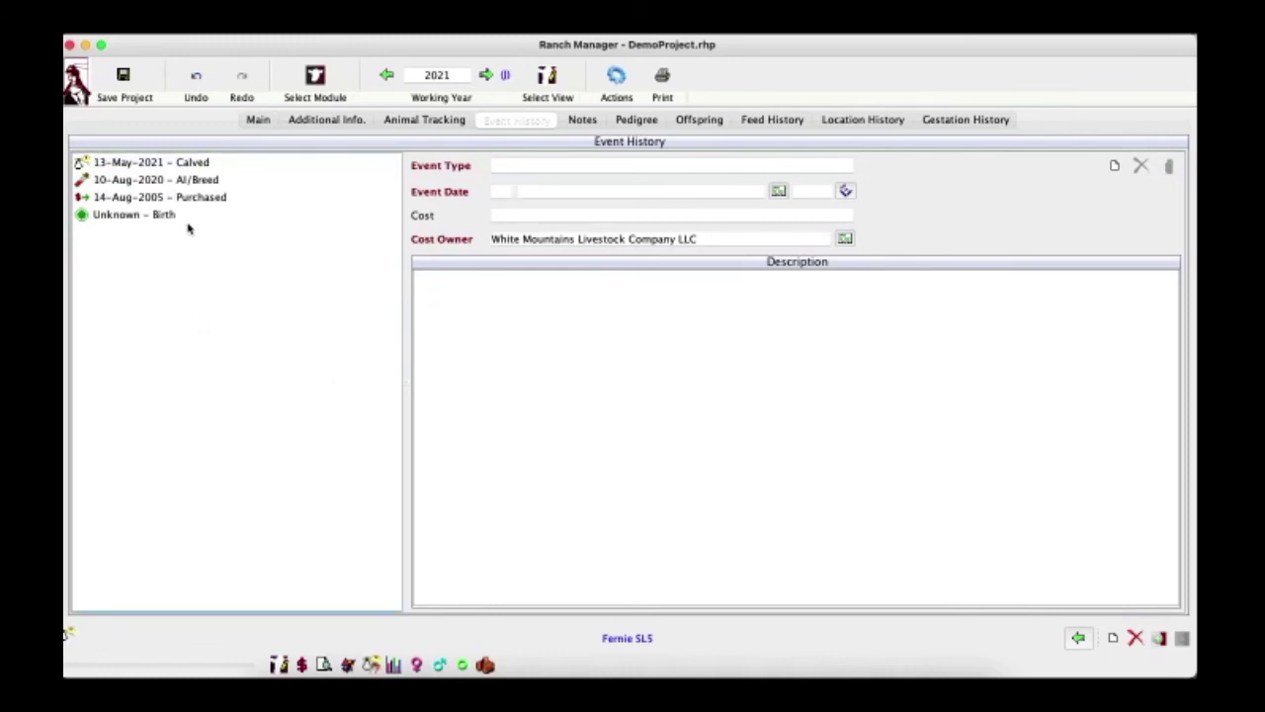
pyautogui.click(215, 200)
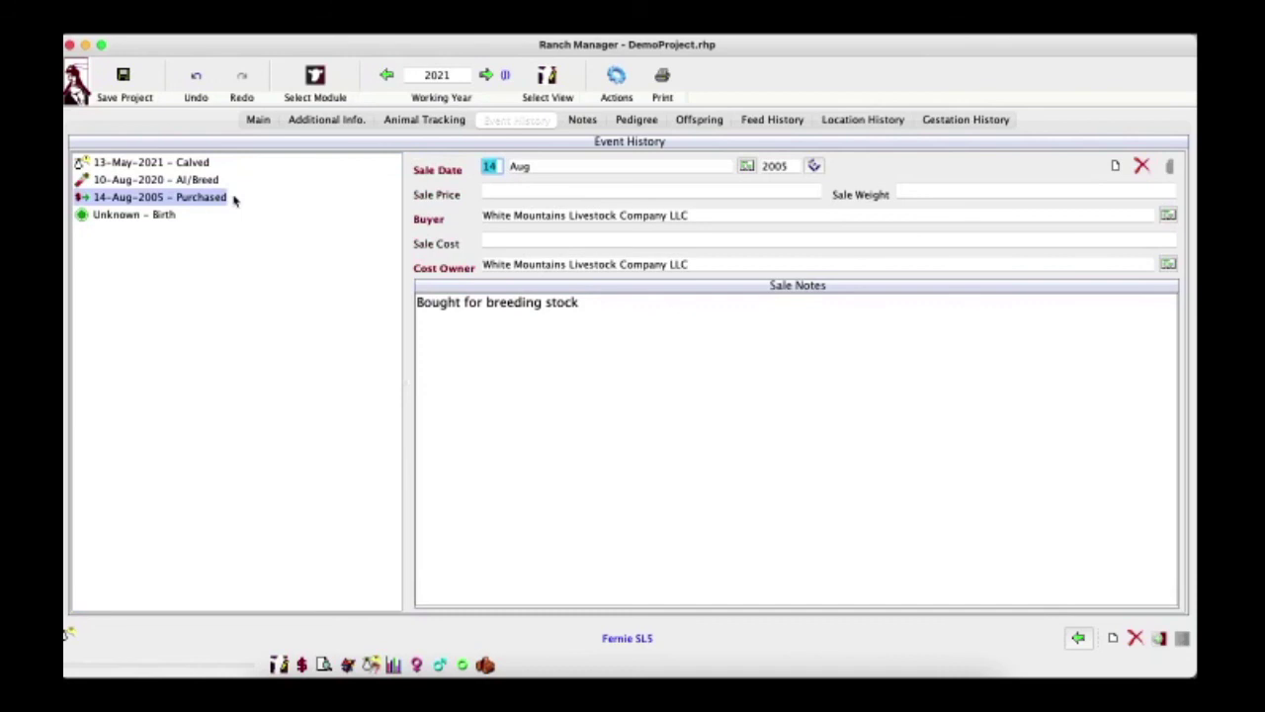
pyautogui.click(216, 184)
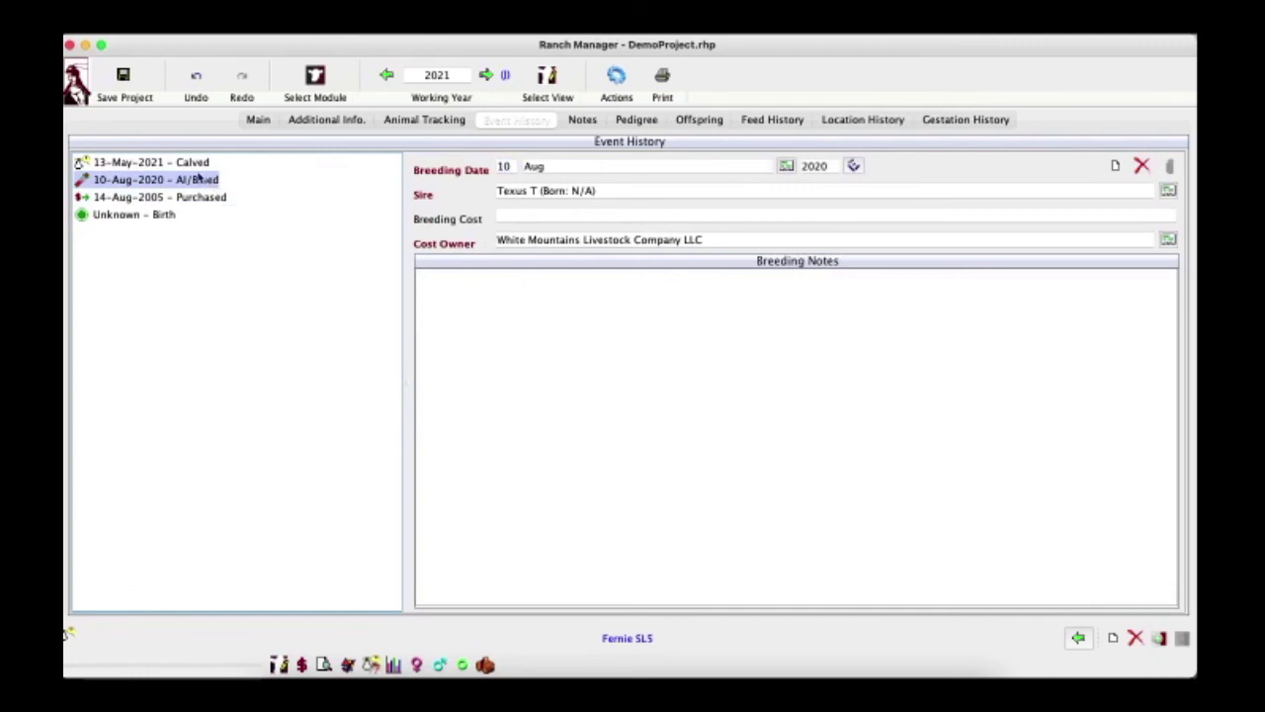
pyautogui.click(198, 165)
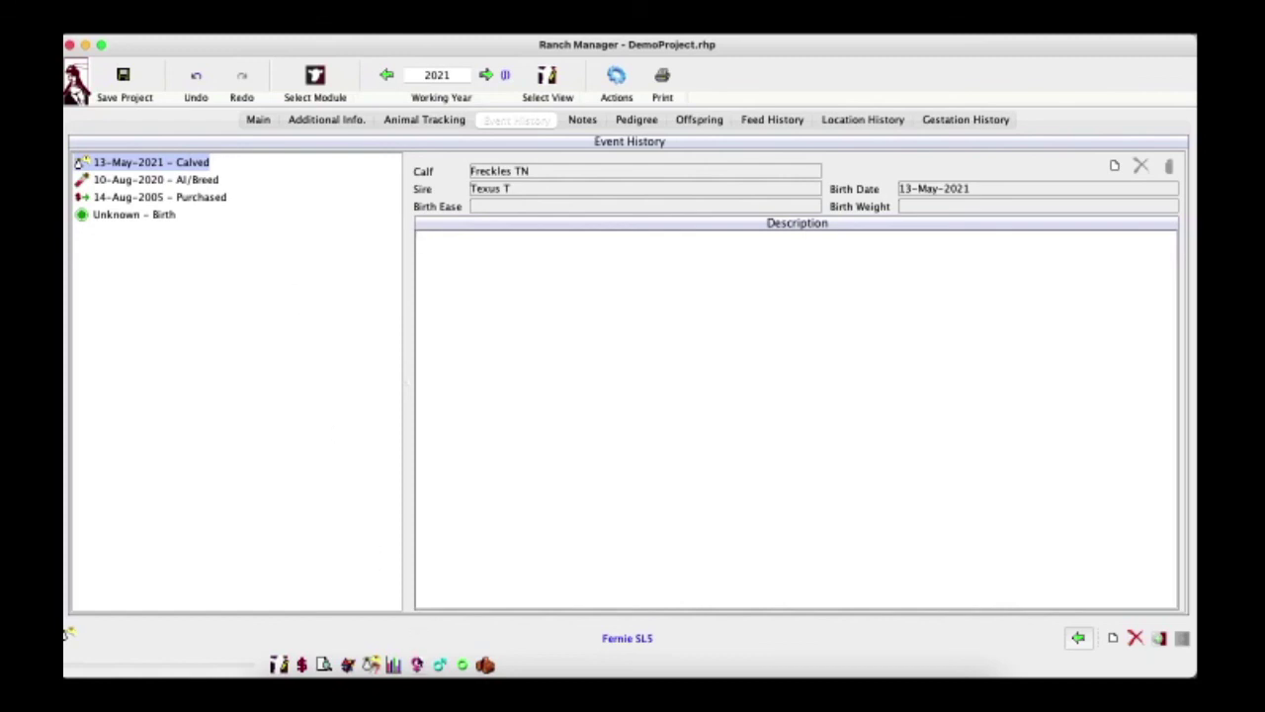
# Step: Record a second calving for Fernie SLS on 13 May 2021 from the list of cows
pyautogui.click(416, 664)
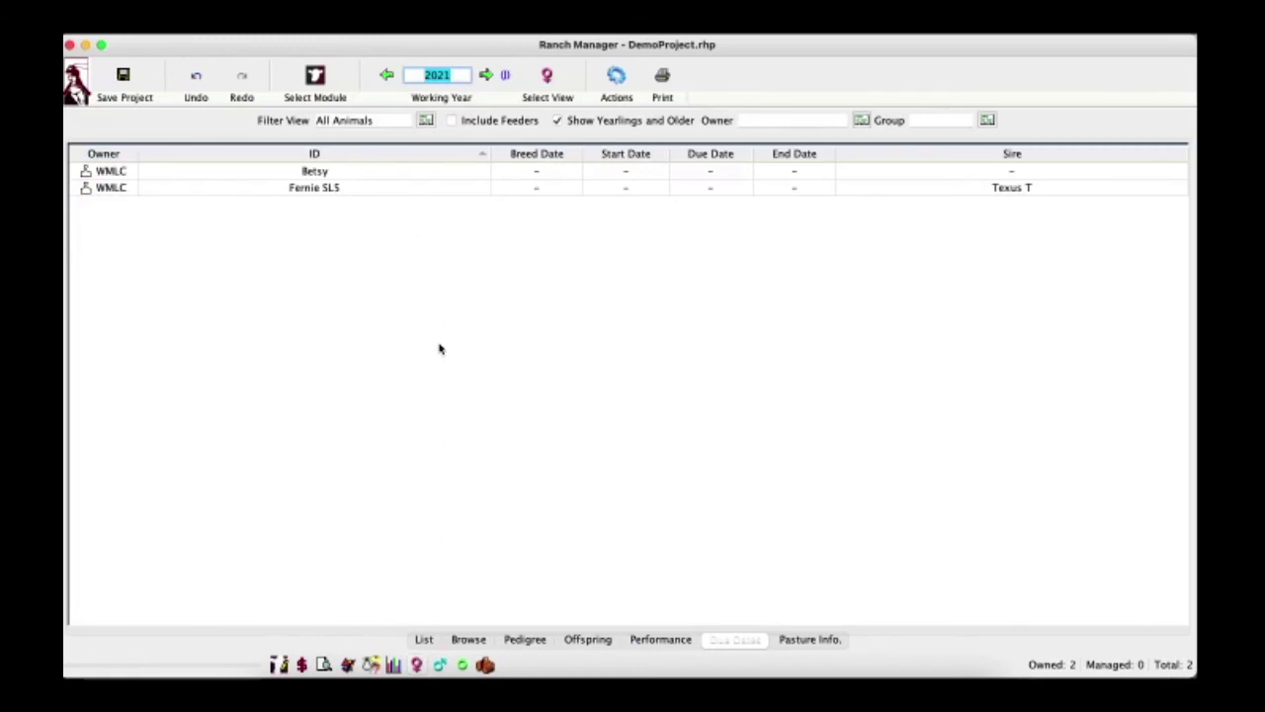
pyautogui.click(427, 640)
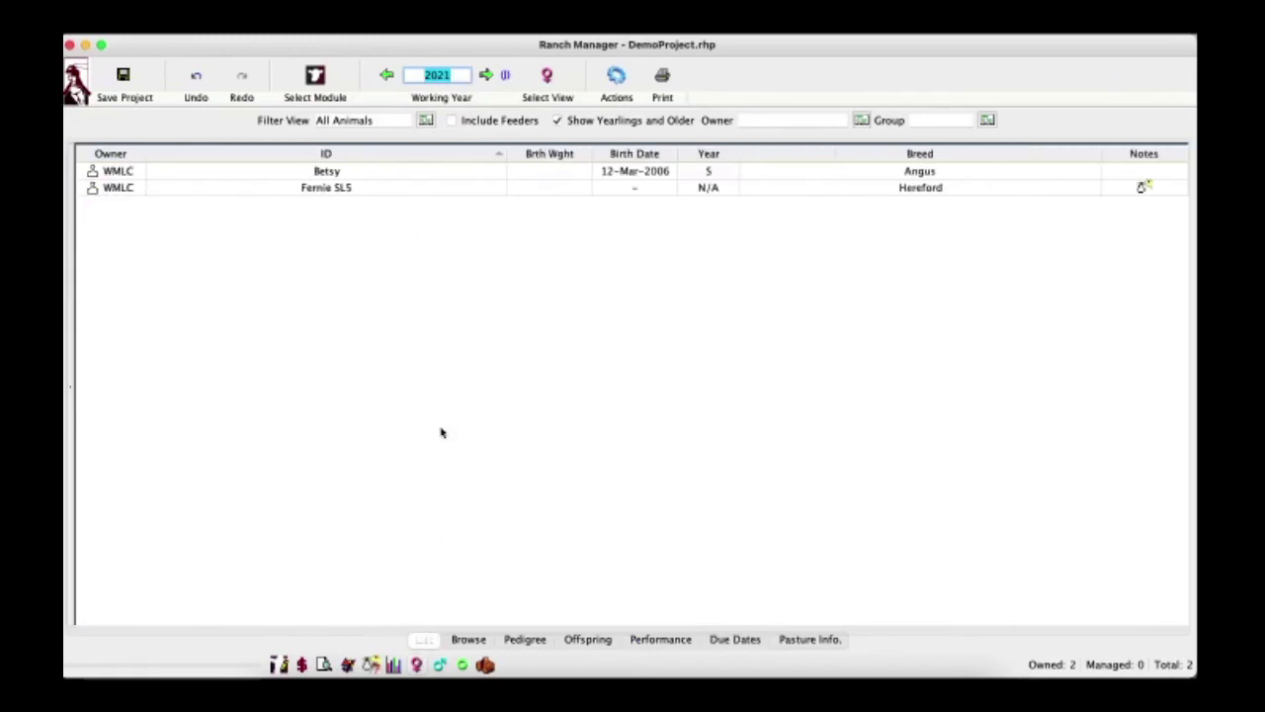
pyautogui.click(431, 188)
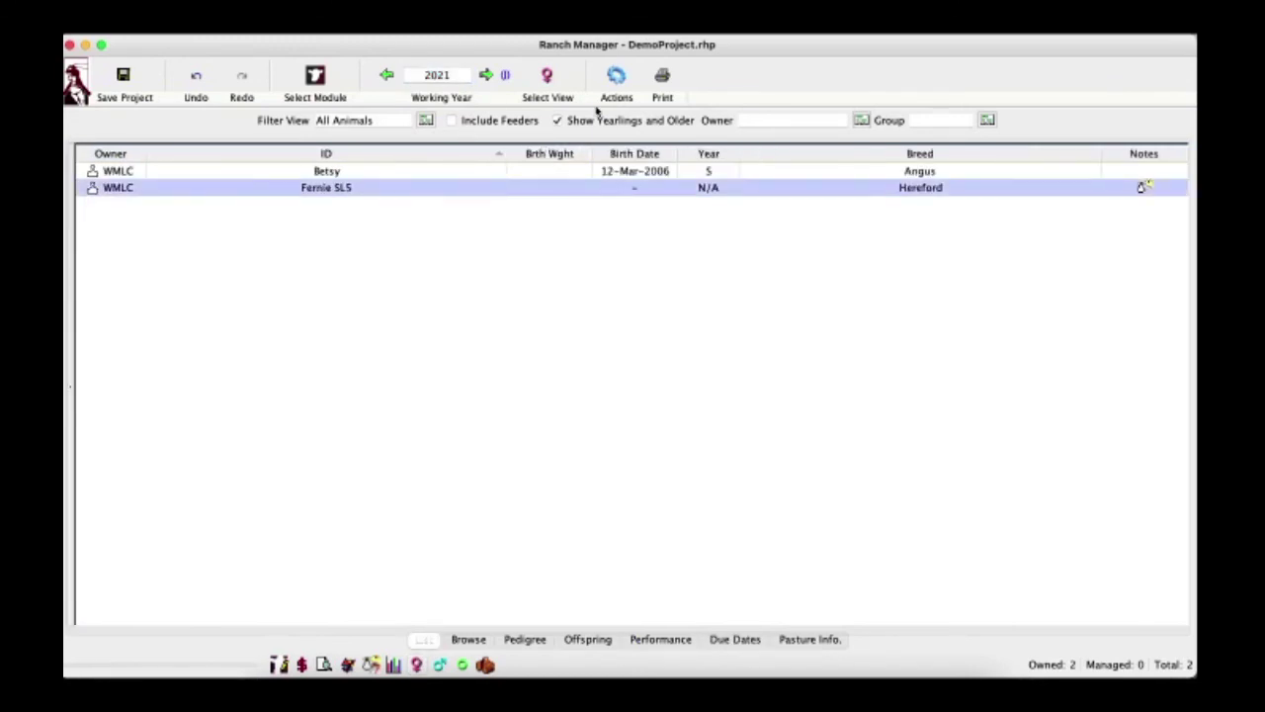
pyautogui.click(616, 78)
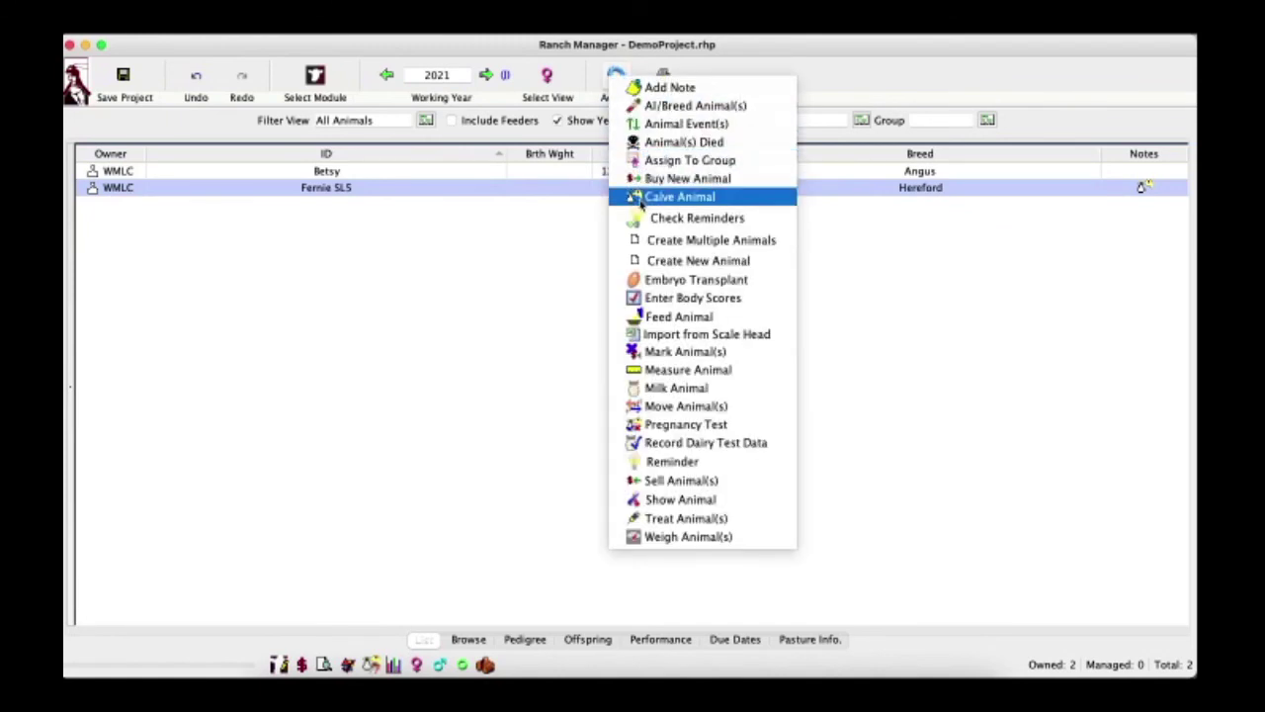
pyautogui.click(645, 197)
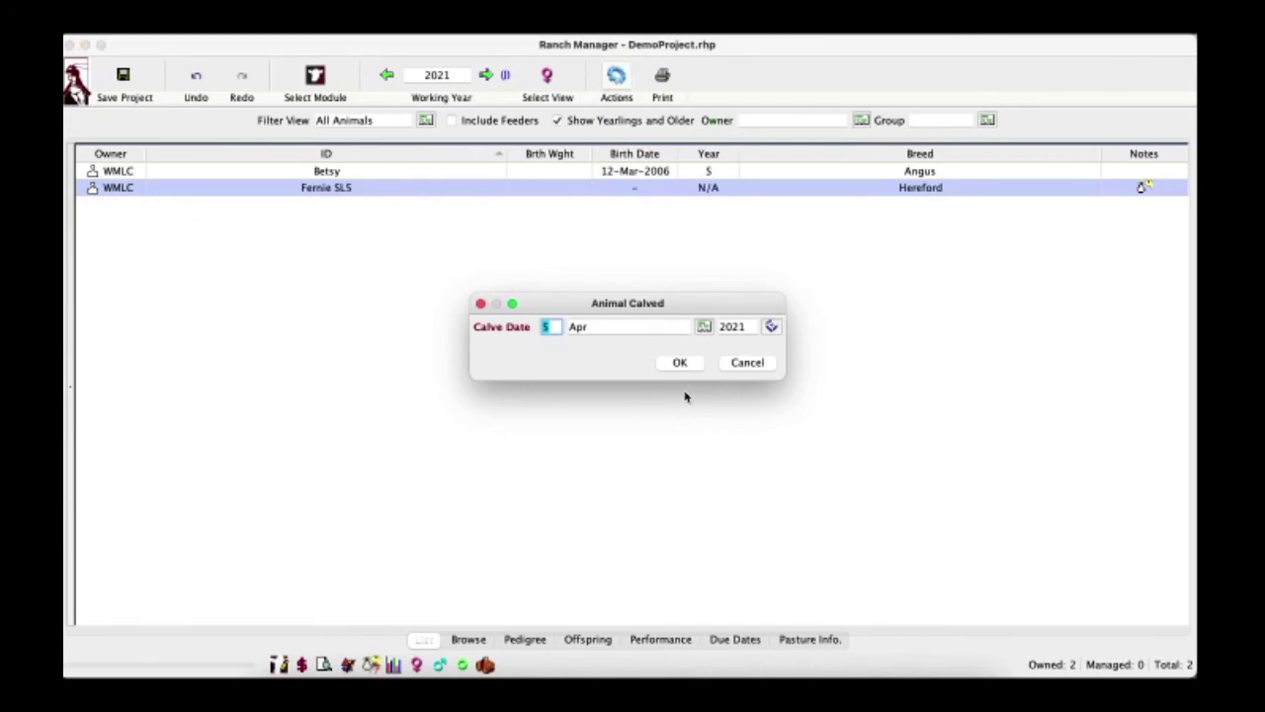
pyautogui.write('13')
pyautogui.press('Tab')
pyautogui.write('May')
pyautogui.press('Tab')
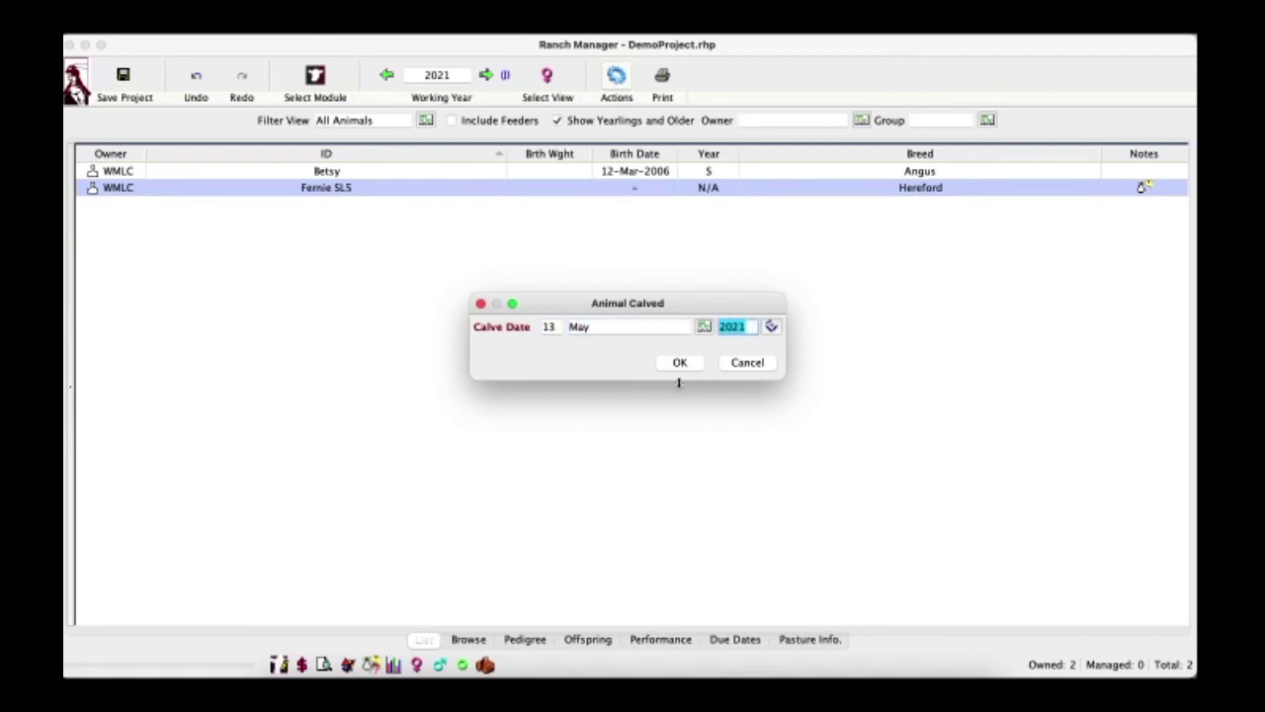
pyautogui.click(673, 364)
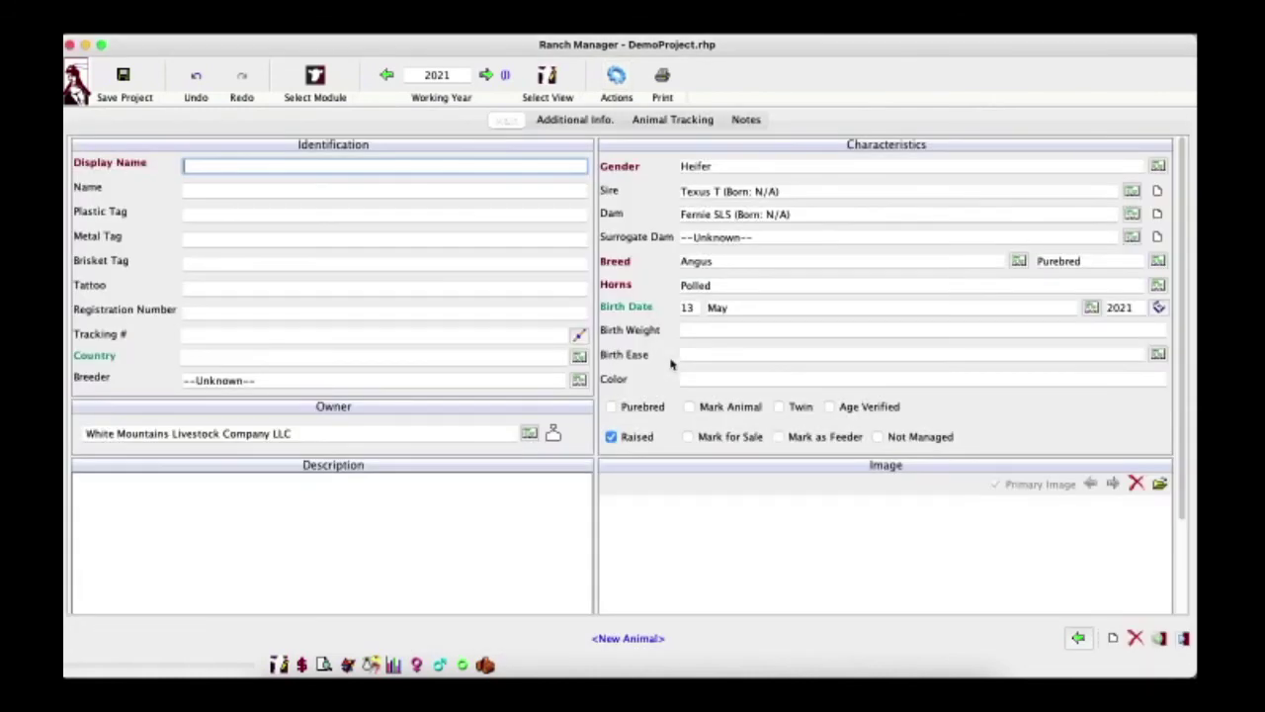
# Step: Name the new calf Missy NT, set its breed to Angus/Hereford X with percentage Mixed, and save the record
pyautogui.write('Missy NT')
pyautogui.click(1019, 261)
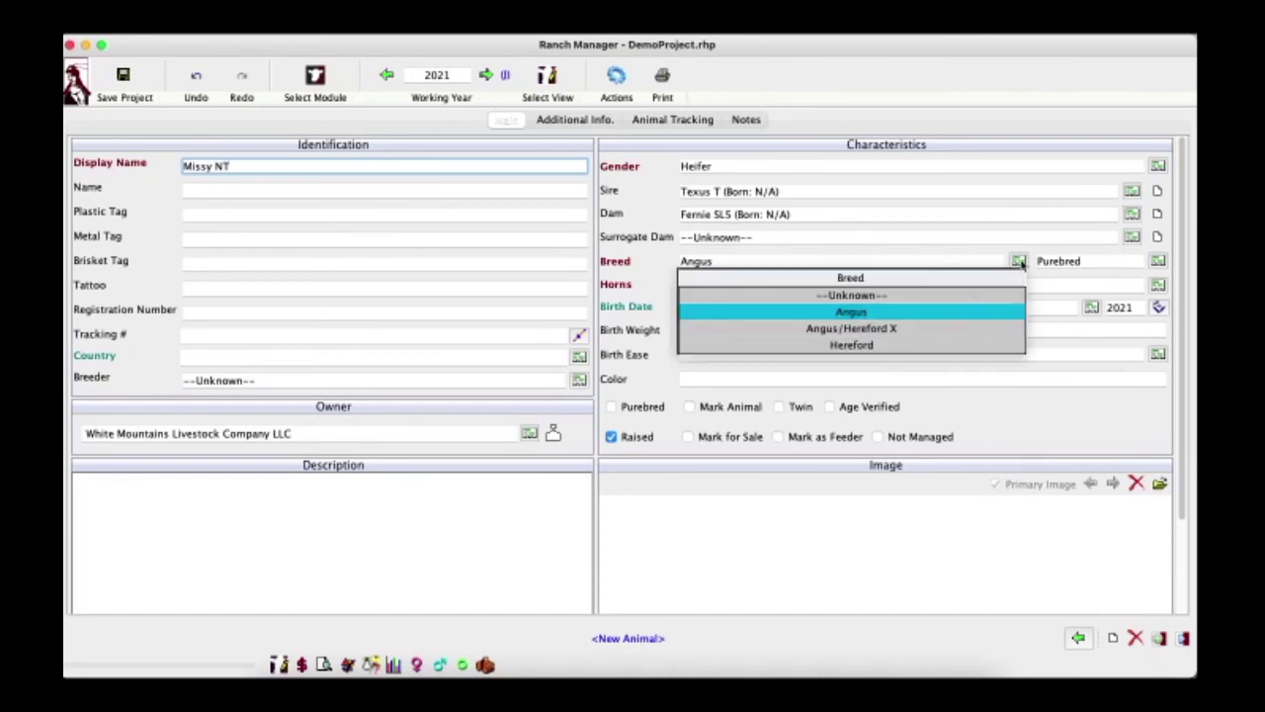
pyautogui.click(924, 330)
pyautogui.click(1158, 262)
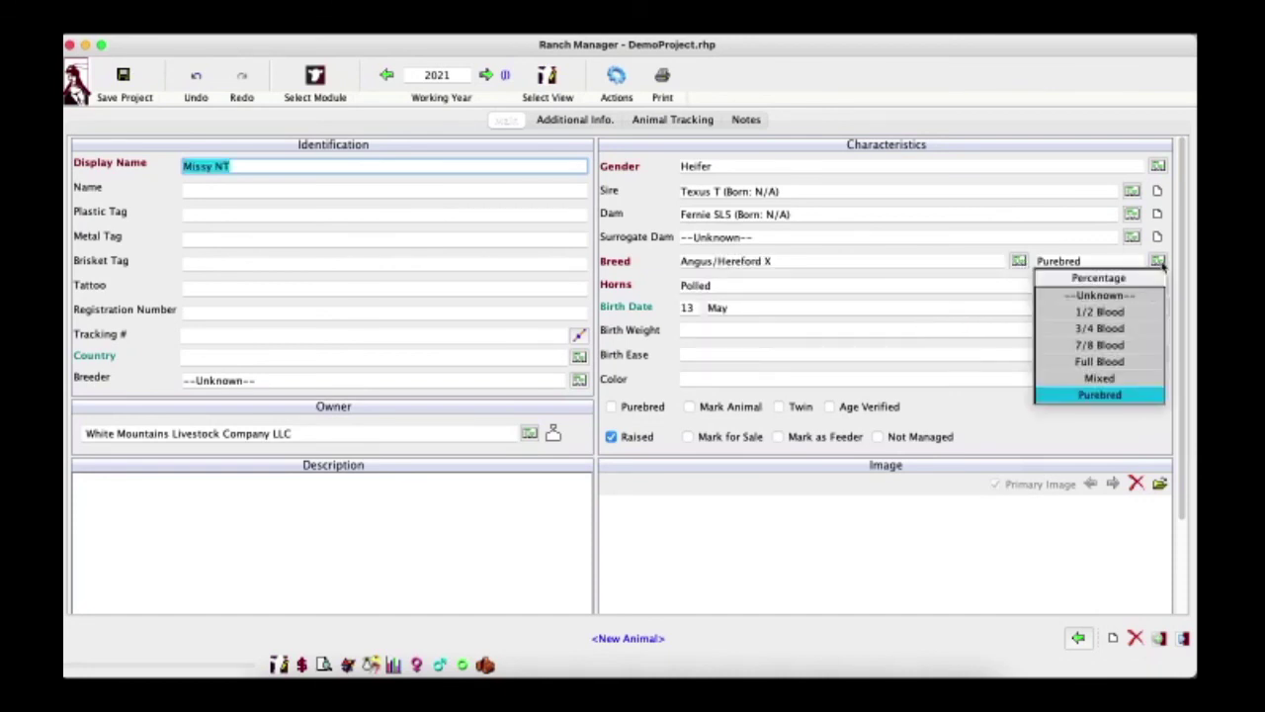
pyautogui.click(1095, 378)
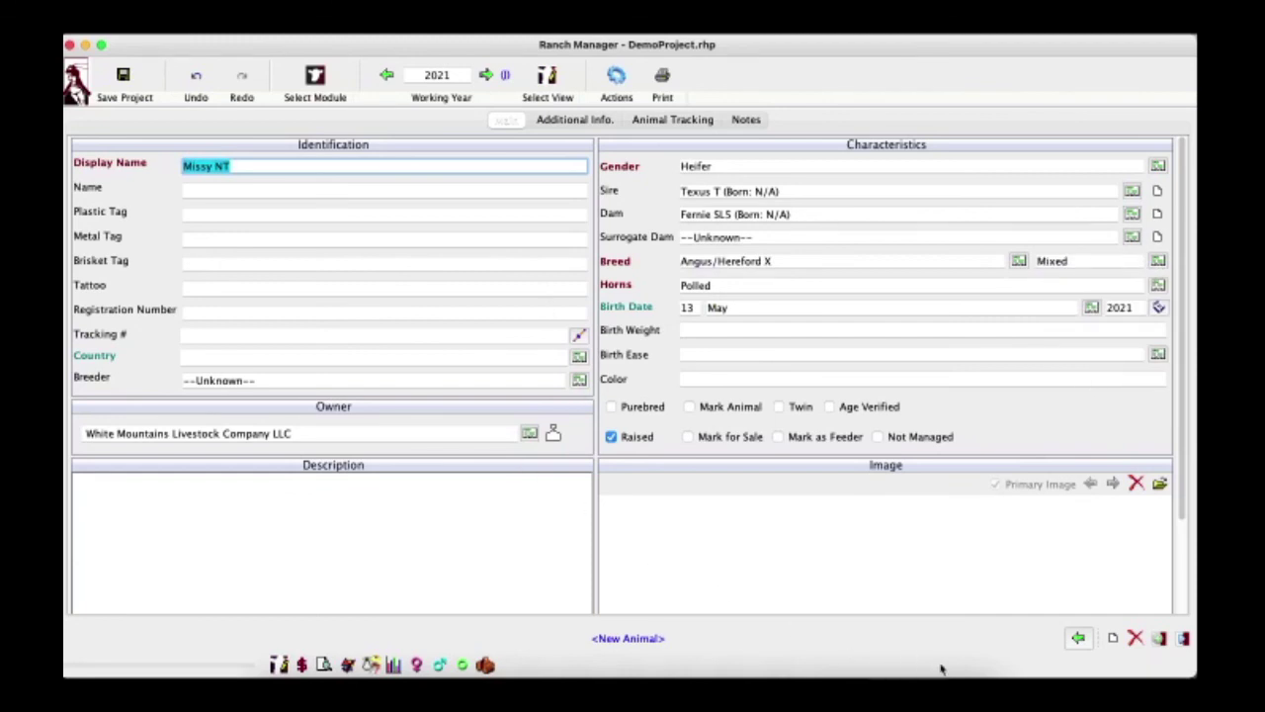
pyautogui.click(1179, 640)
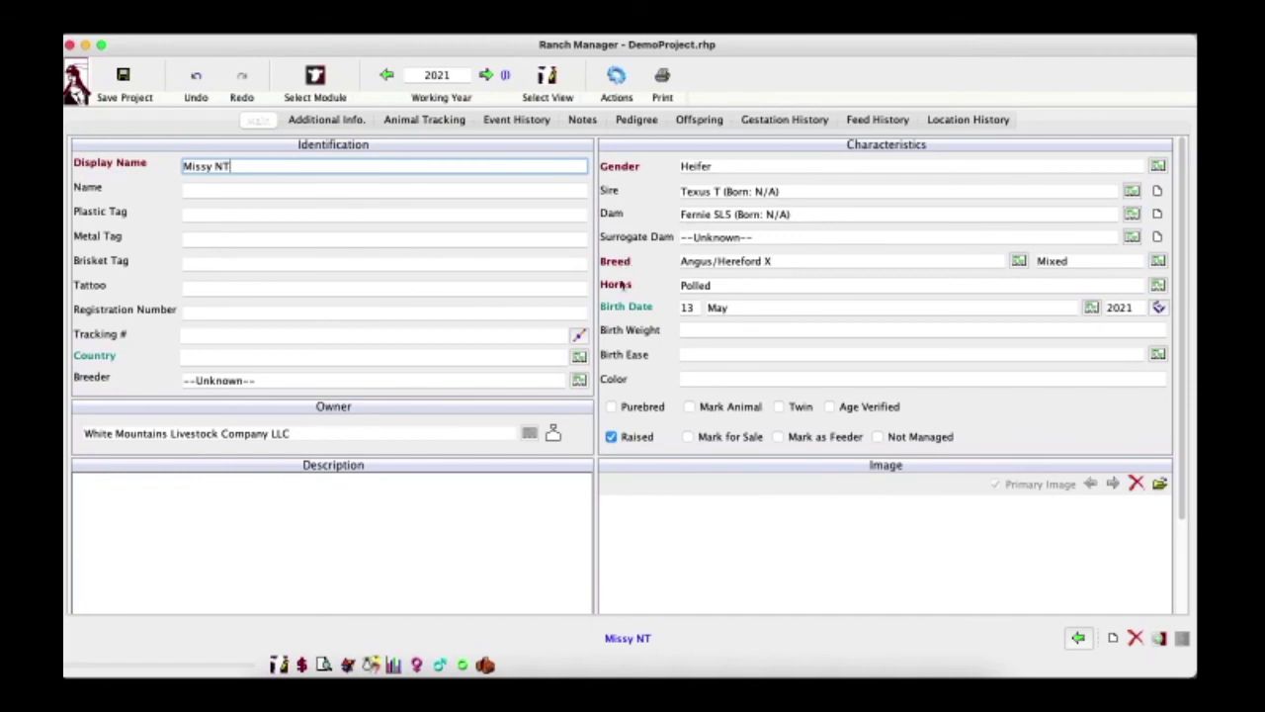
# Step: Open the dam Fernie SLS's record from the calf and view her gestation history
pyautogui.click(610, 219)
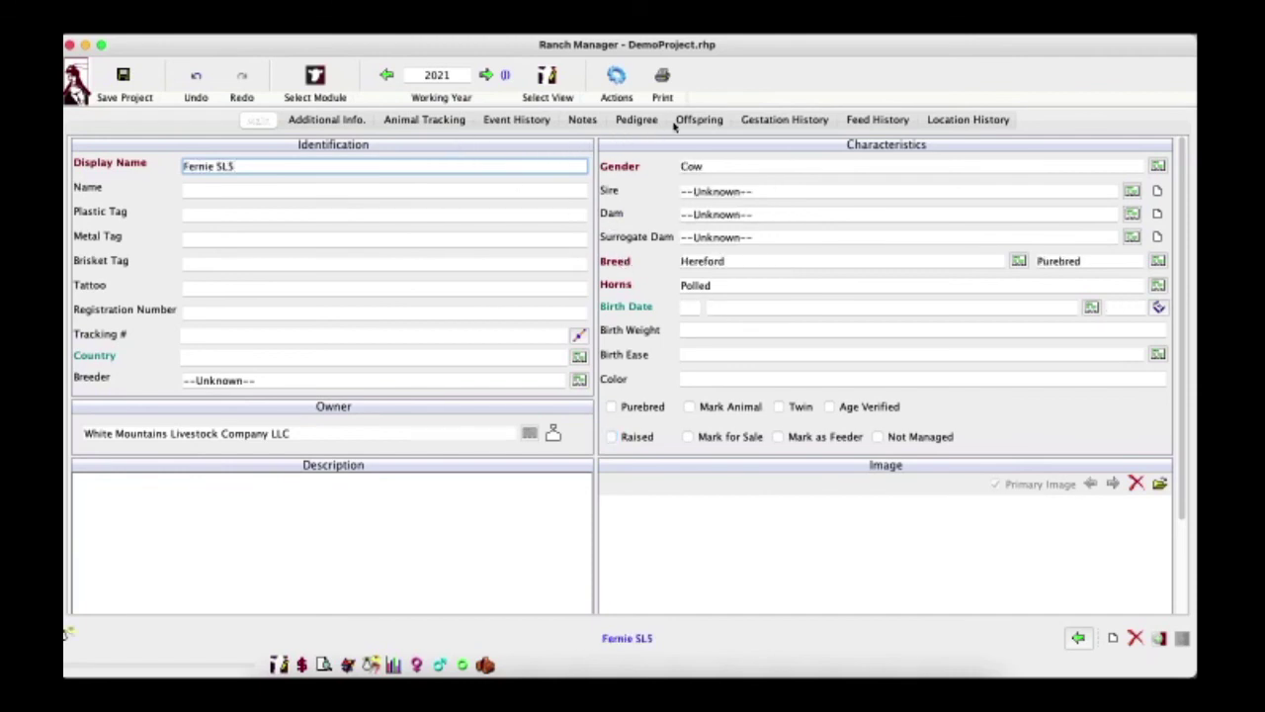
pyautogui.click(759, 120)
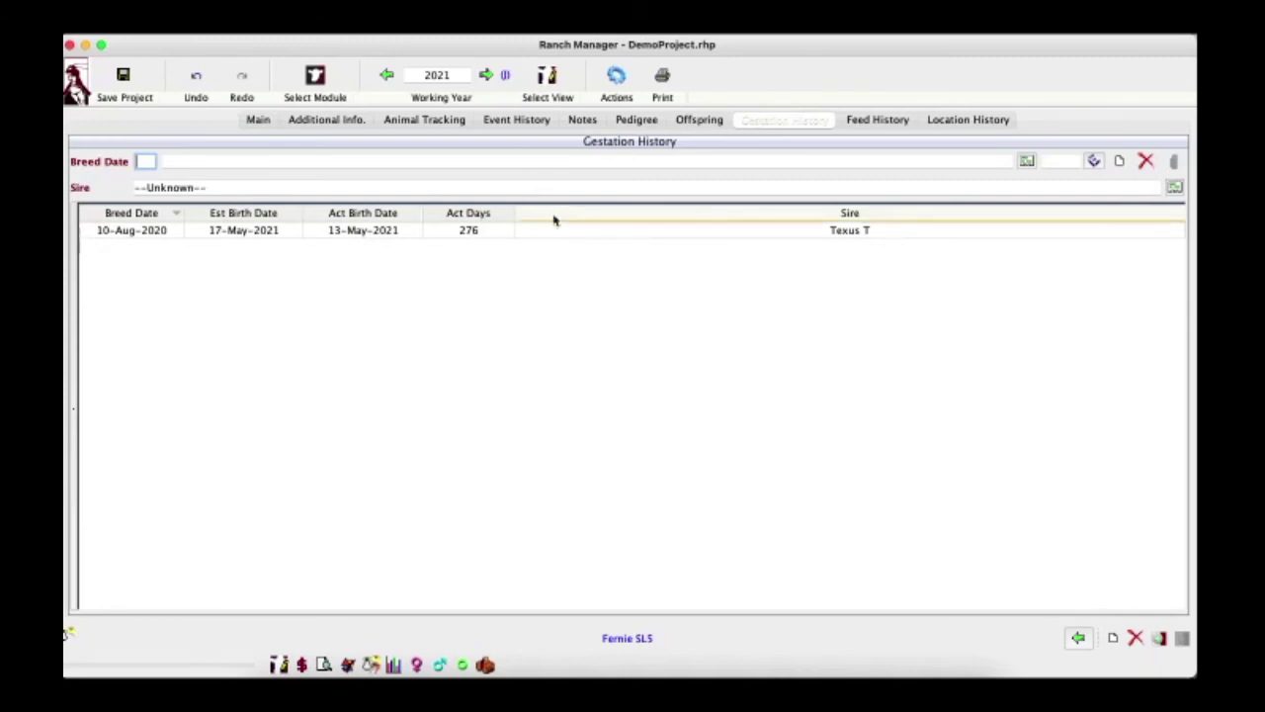